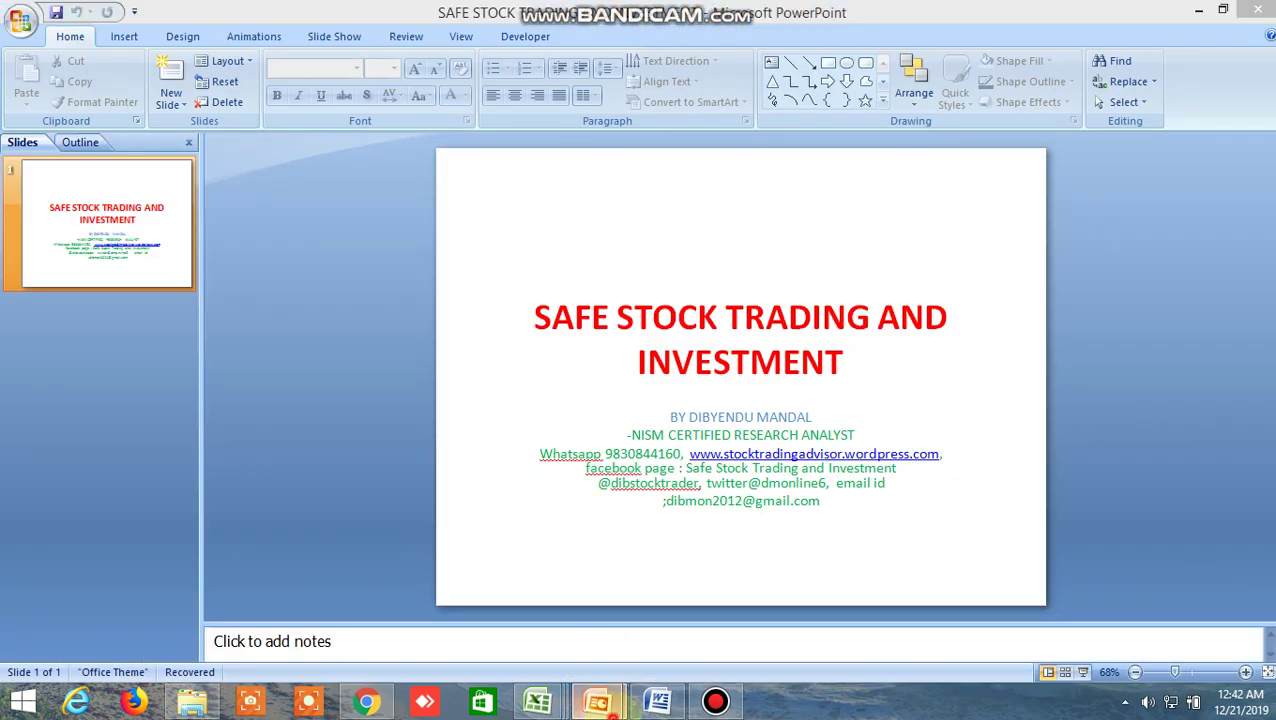
Show the DISCALAIMER presentation and return to the SAFE STOCK TRADING AND INVESTMENT title slide
mouse_move(597, 702)
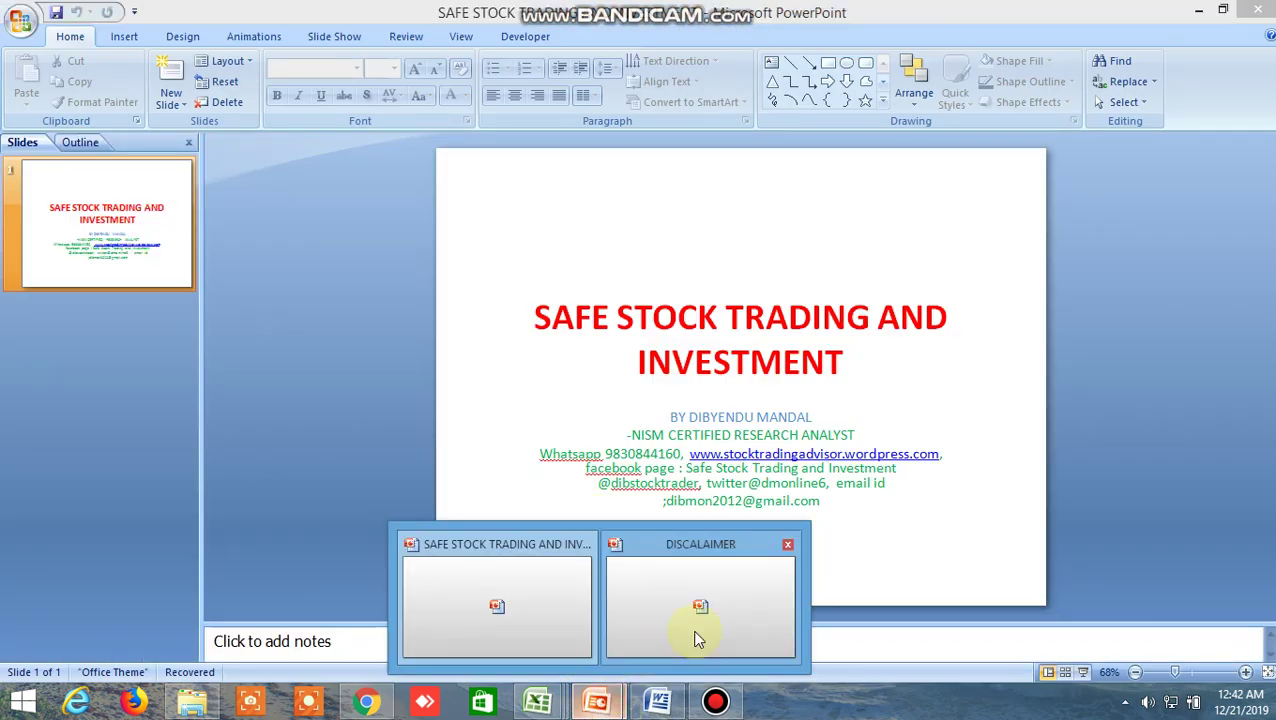
left_click(698, 640)
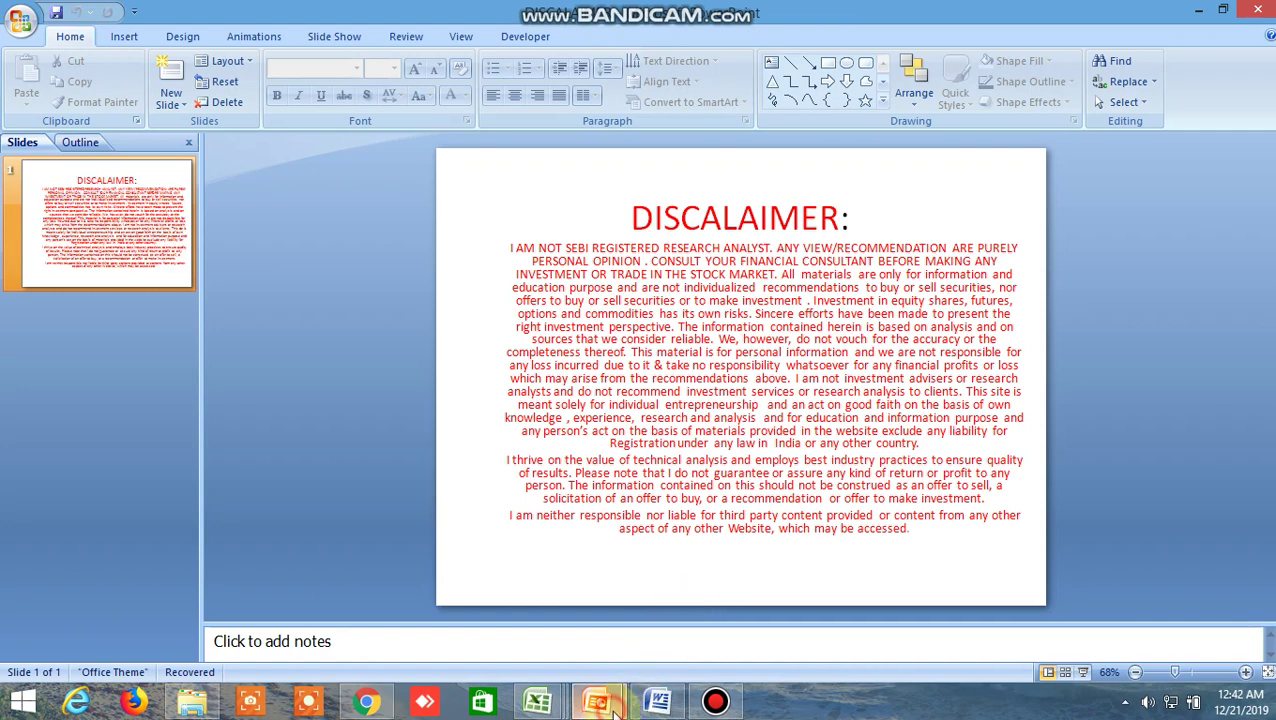
left_click(503, 606)
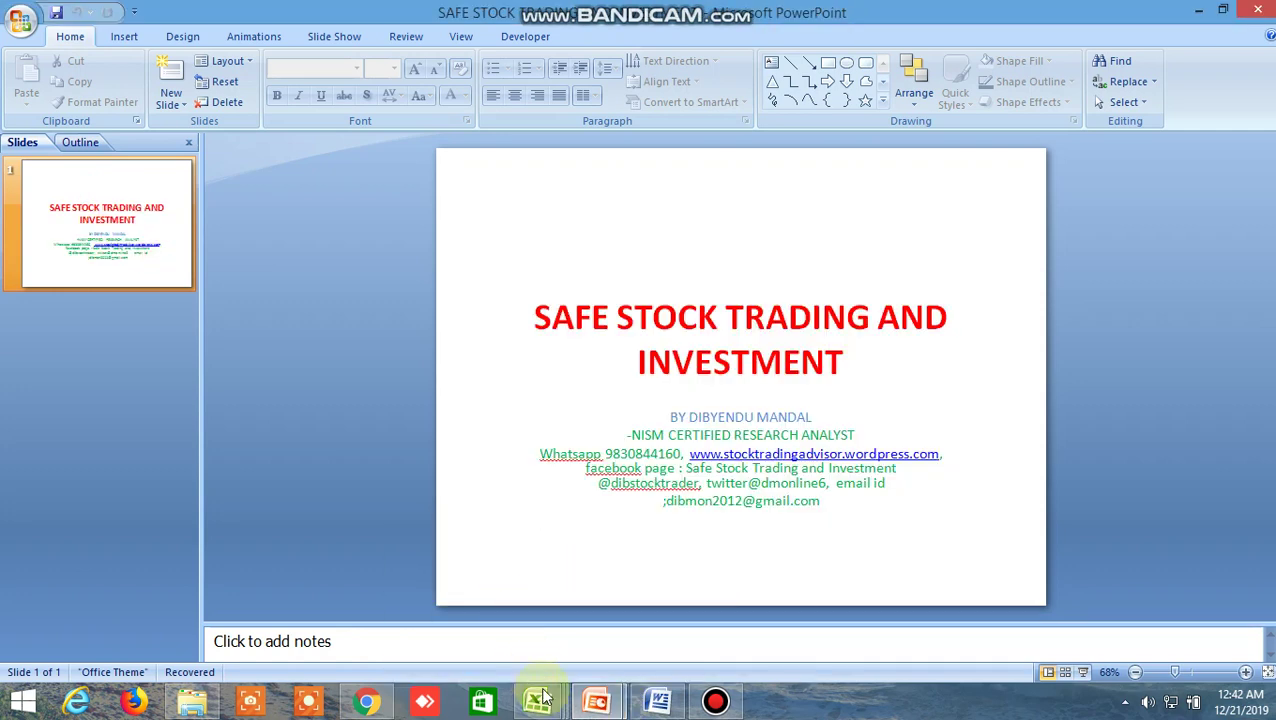
Switch to the Excel buy sell level screener workbook and look through the first sheet's columns, from price levels to the 5-day and 20-day comparisons
mouse_move(545, 697)
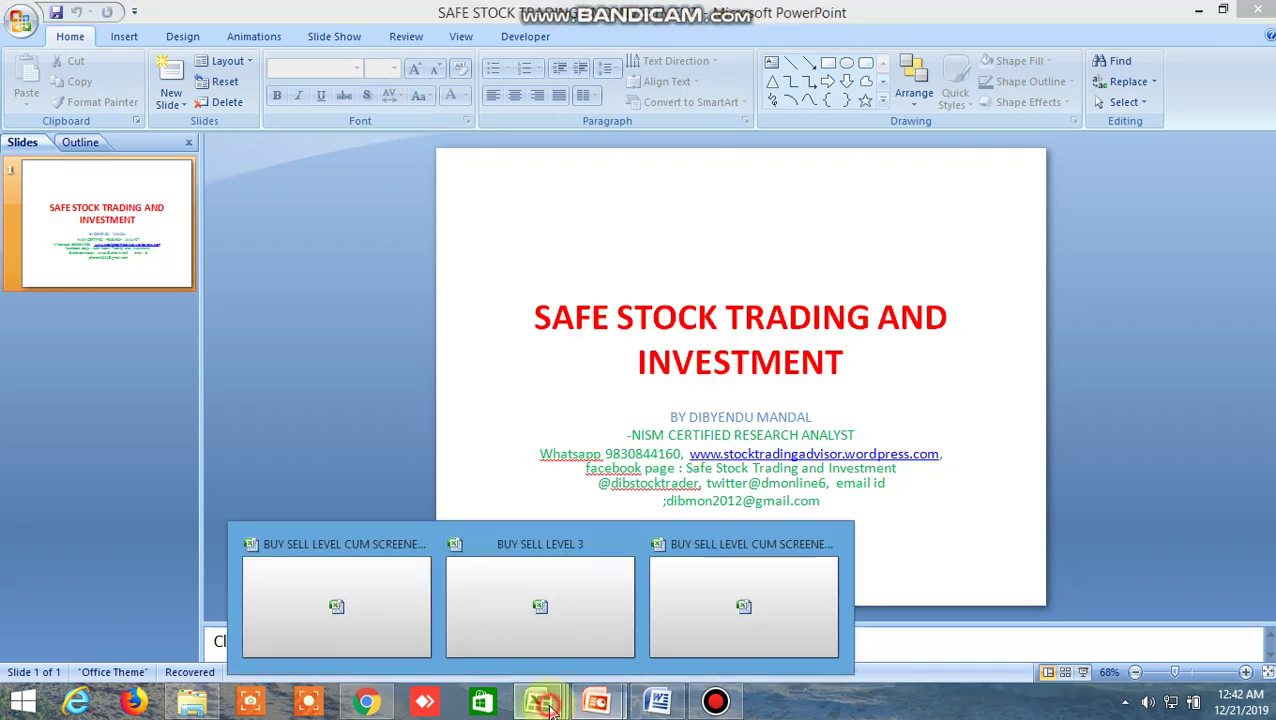
left_click(349, 609)
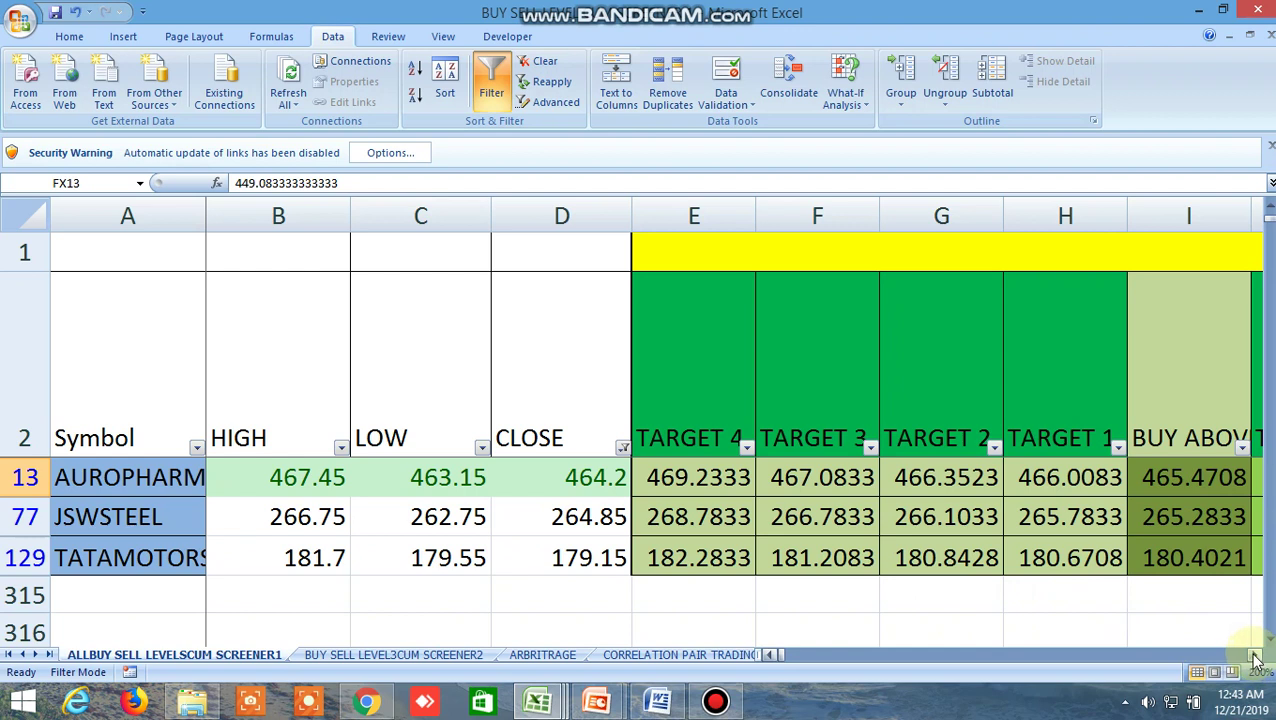
left_click(1256, 657)
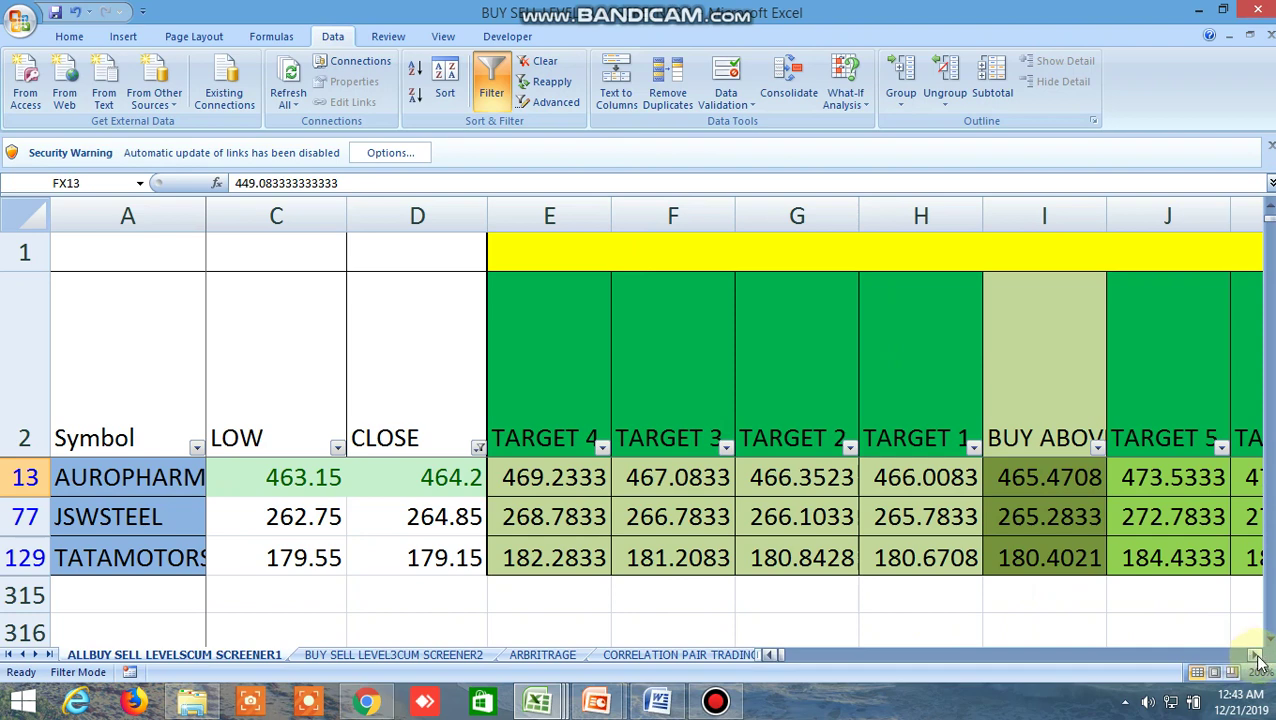
left_click_drag(1258, 660, 1258, 660)
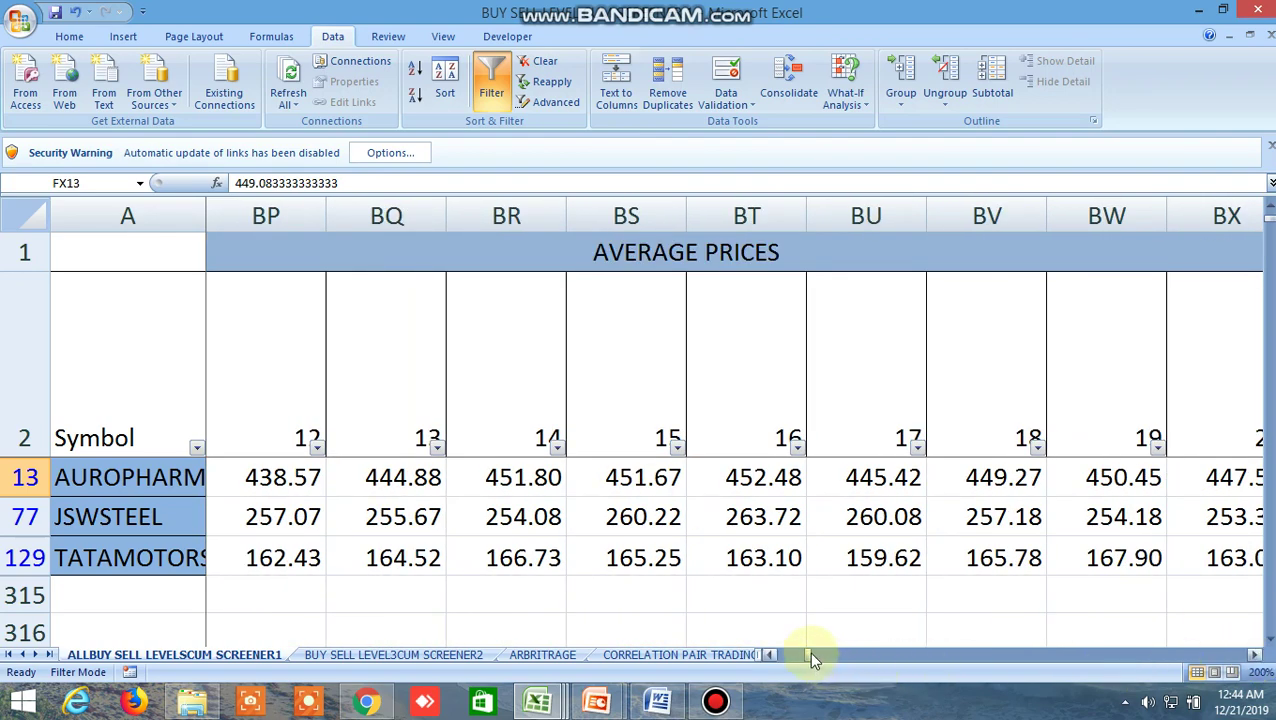
left_click_drag(808, 651, 800, 665)
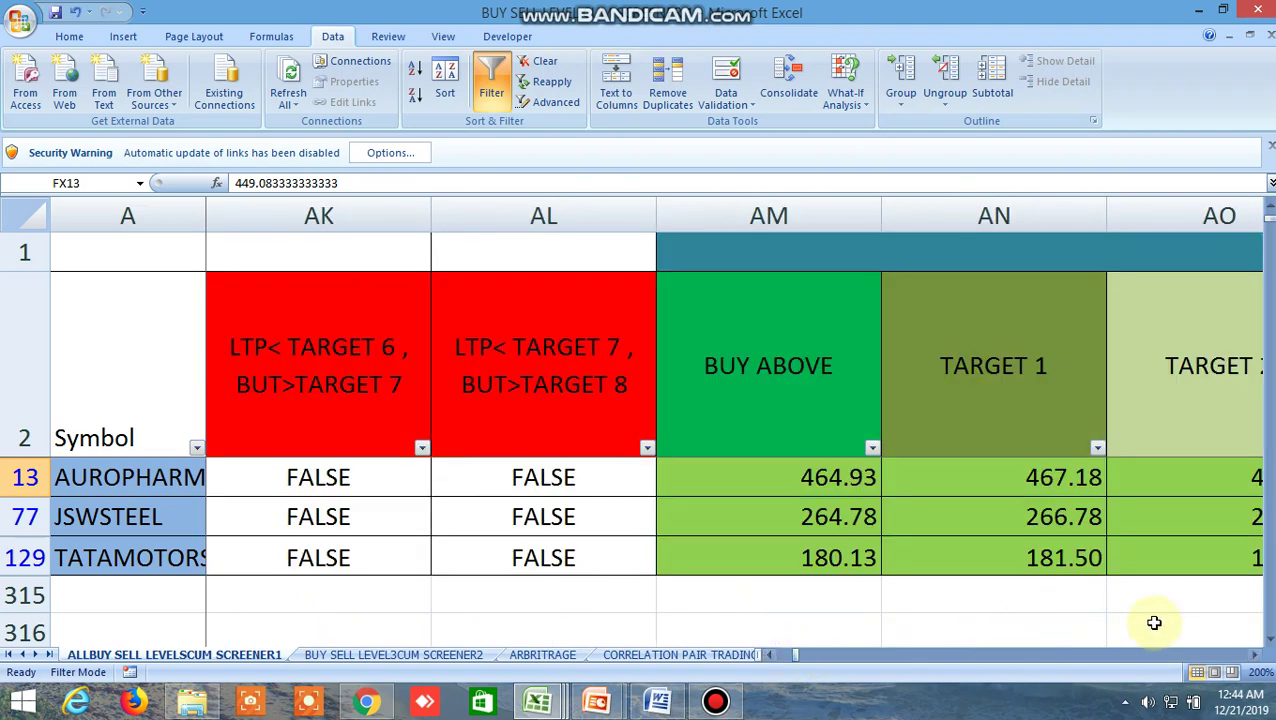
left_click(1256, 660)
left_click_drag(1256, 660, 1256, 662)
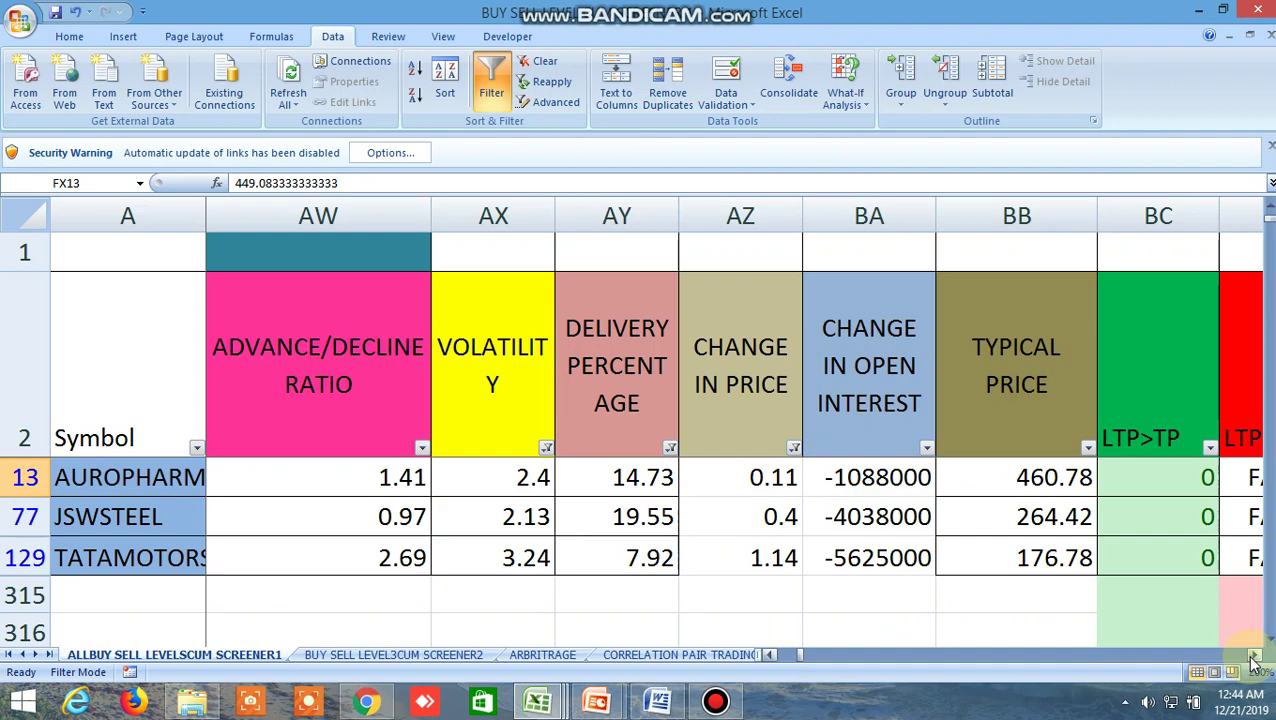
left_click(1255, 660)
left_click_drag(1255, 662, 1257, 657)
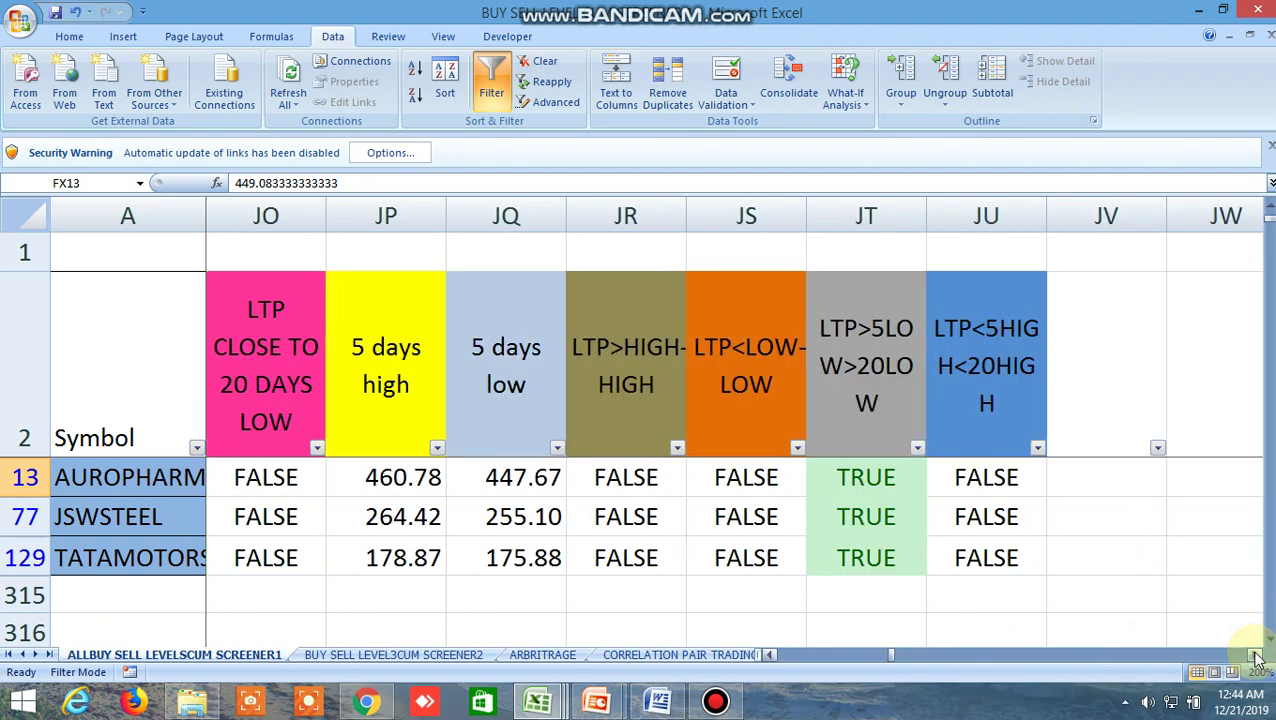
left_click_drag(889, 652, 778, 664)
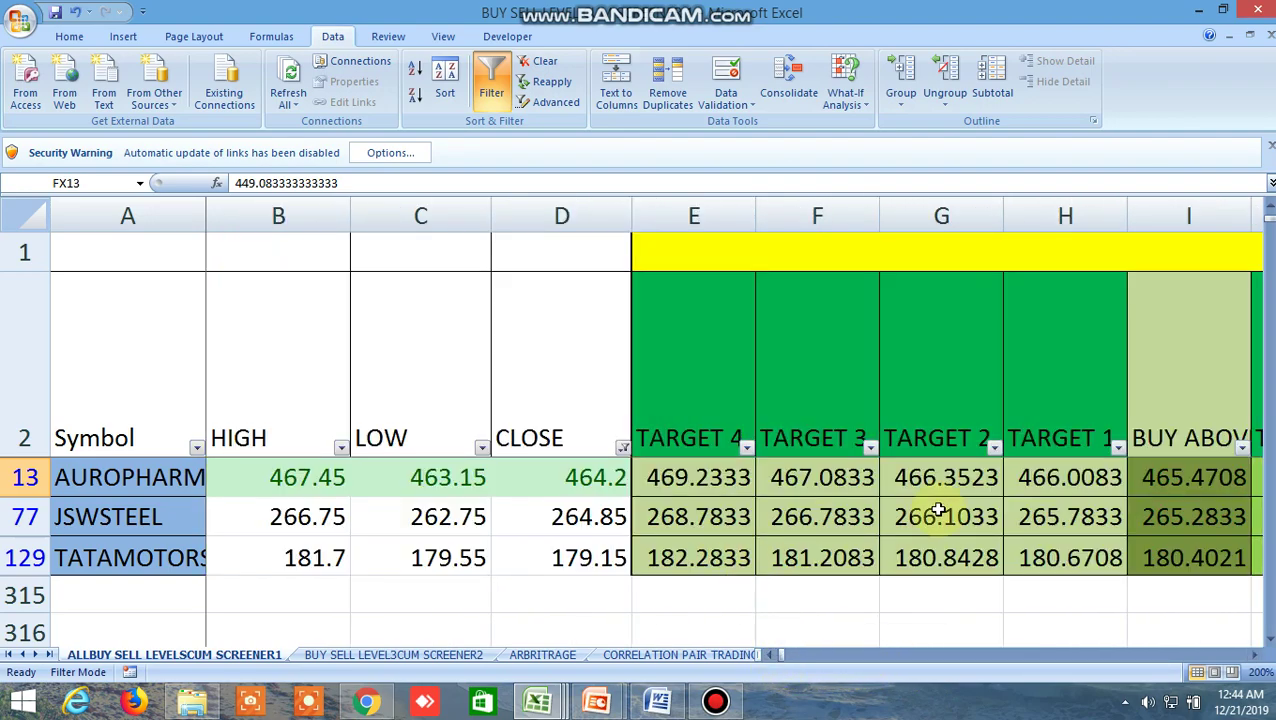
Examine the uptrend and downtrend levels on the BUY SELL LEVEL3CUM SCREENER2 sheet
left_click(456, 656)
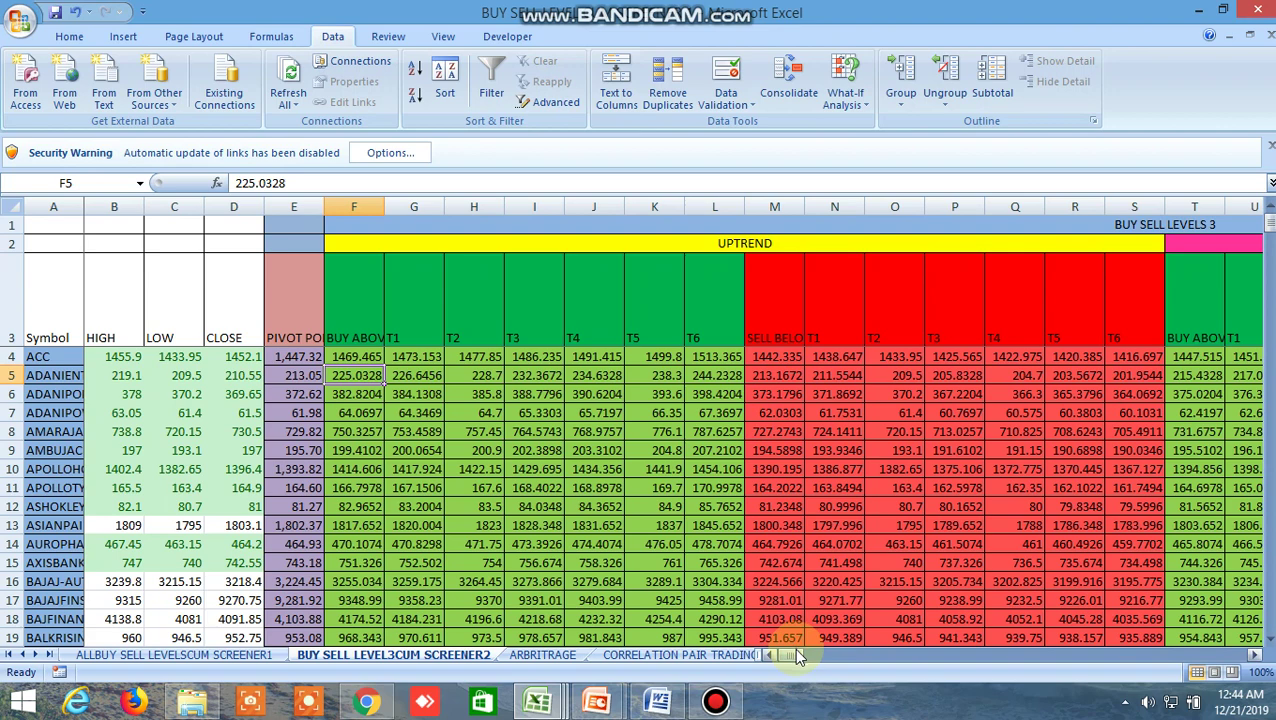
left_click_drag(794, 649, 806, 661)
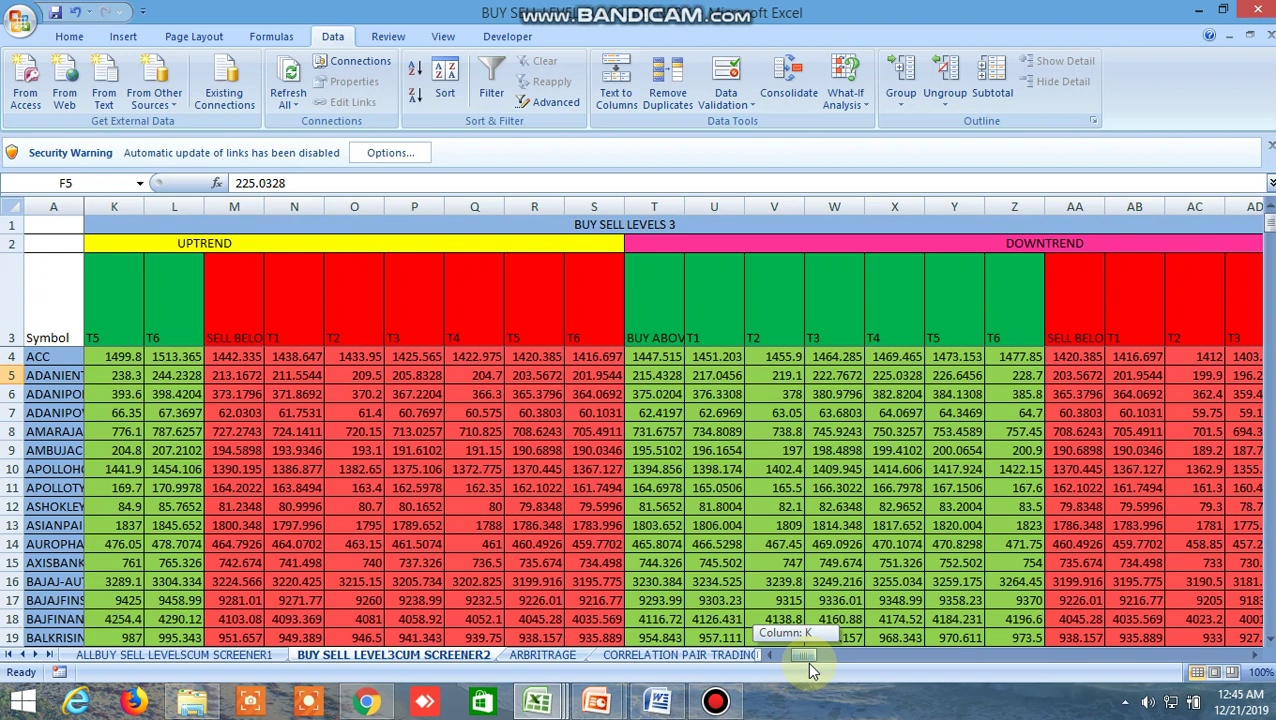
left_click_drag(806, 661, 816, 664)
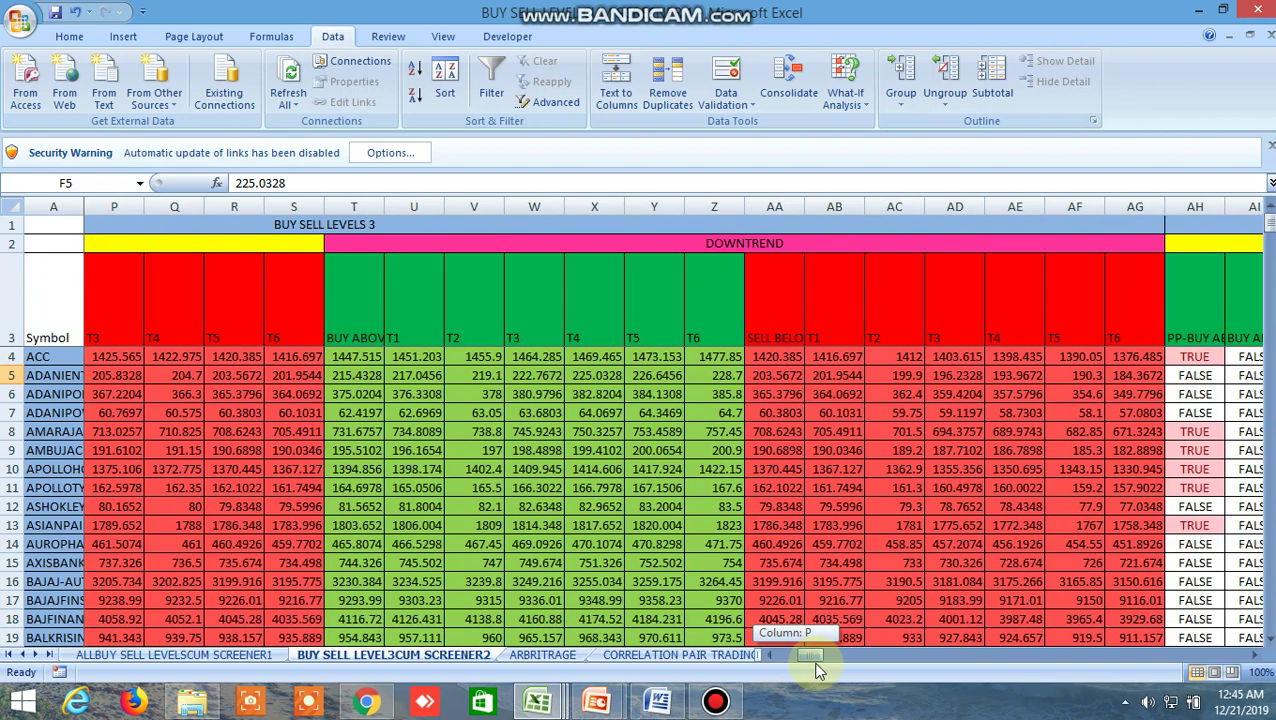
left_click_drag(816, 662, 765, 662)
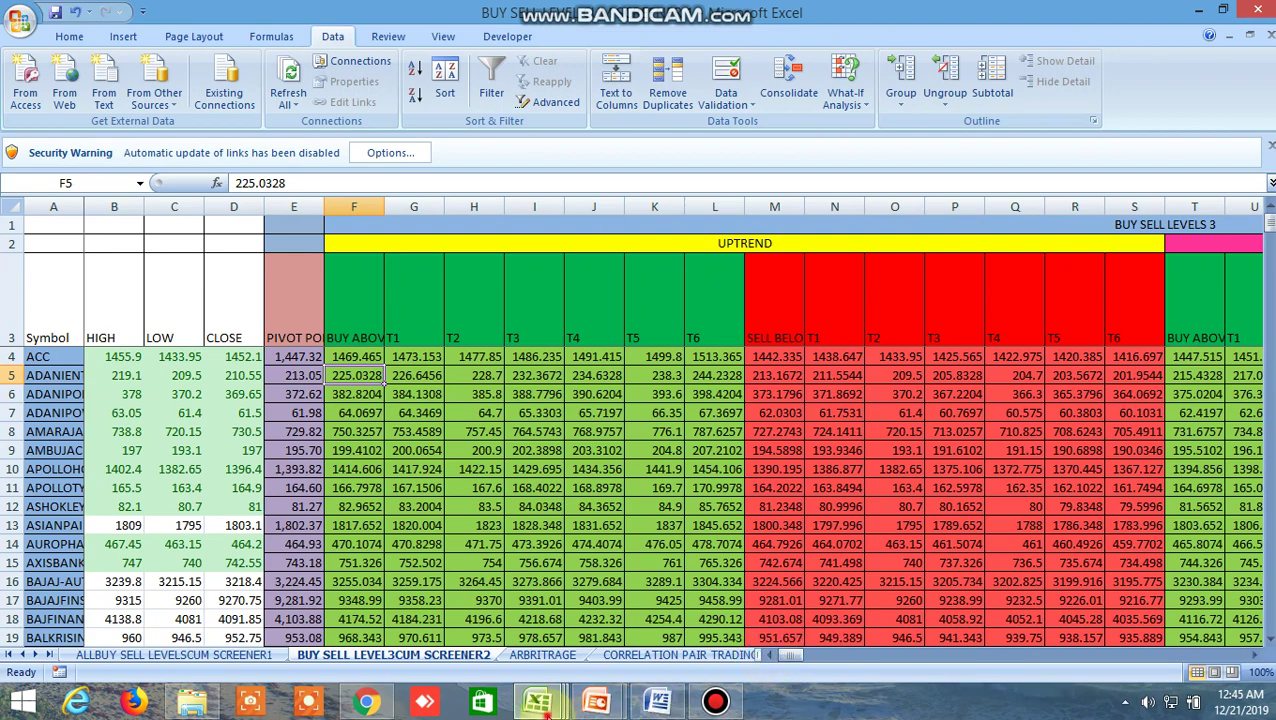
Bring up the BUY SELL LEVEL 3 workbook and look through its level, moving average and HLCC/4 columns
mouse_move(537, 702)
left_click(336, 612)
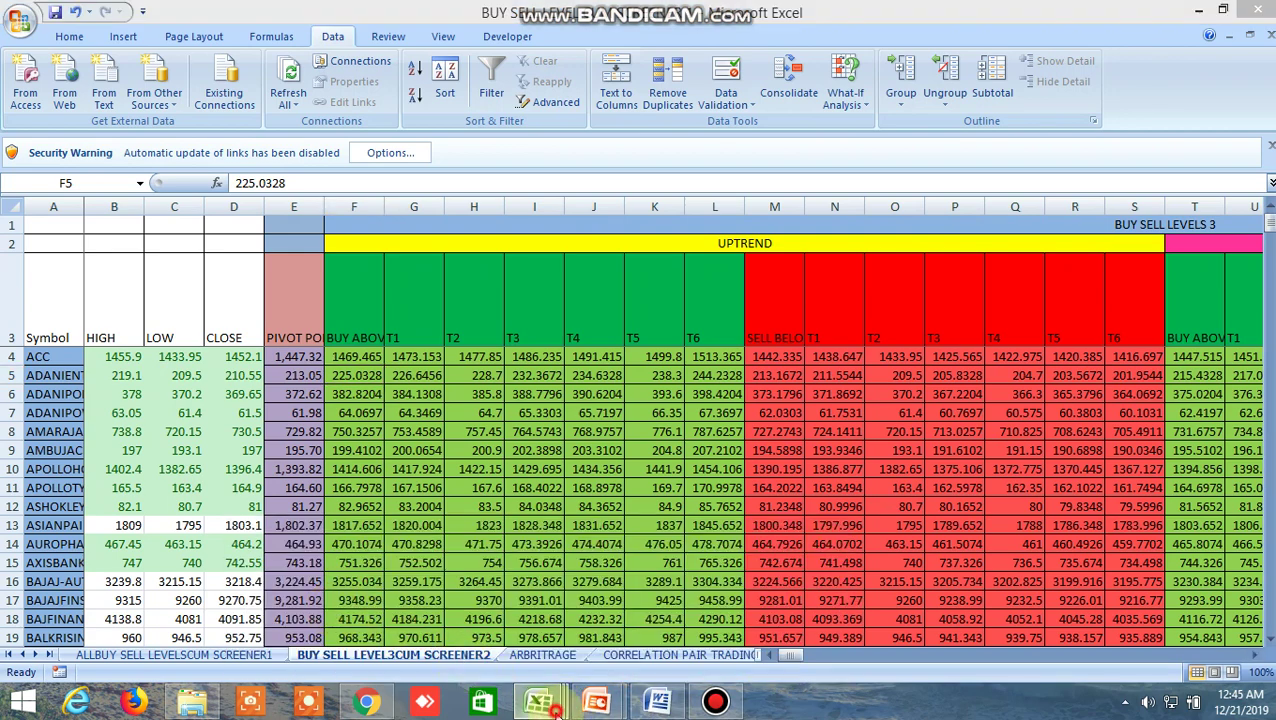
mouse_move(568, 706)
left_click(521, 621)
left_click_drag(816, 649, 1018, 662)
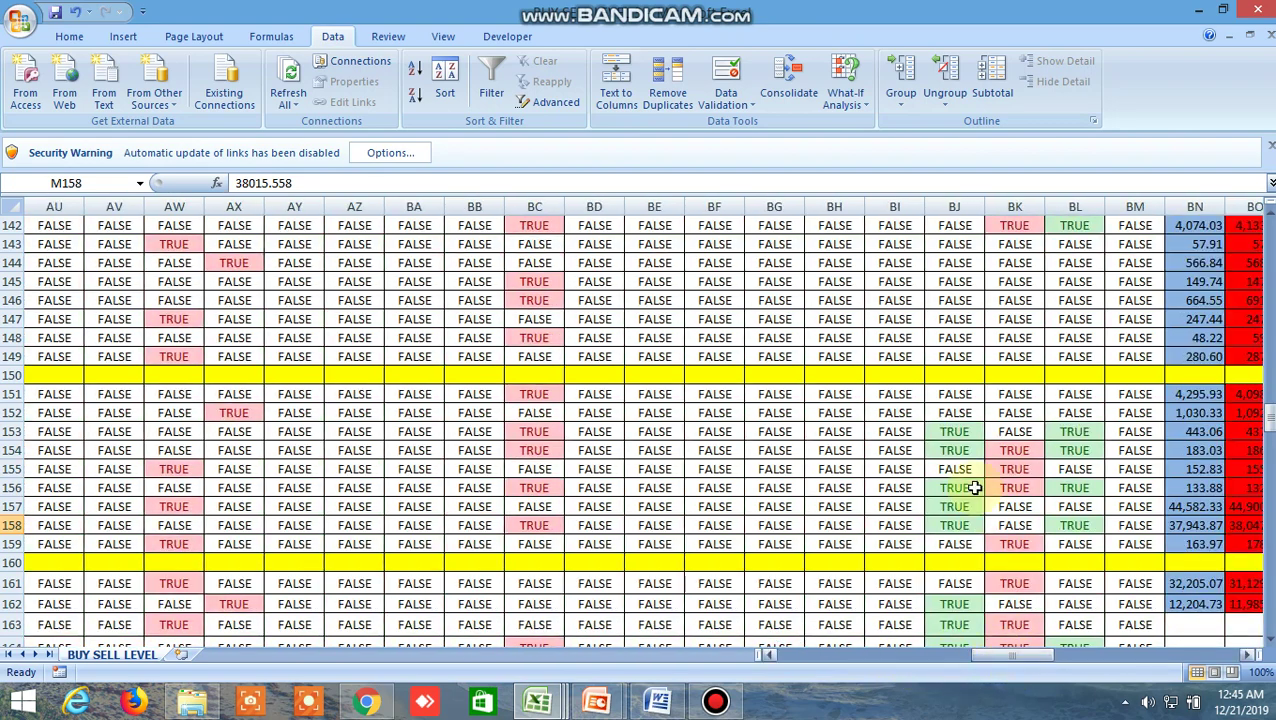
scroll(900, 420, "up", 20)
scroll(877, 352, "up", 20)
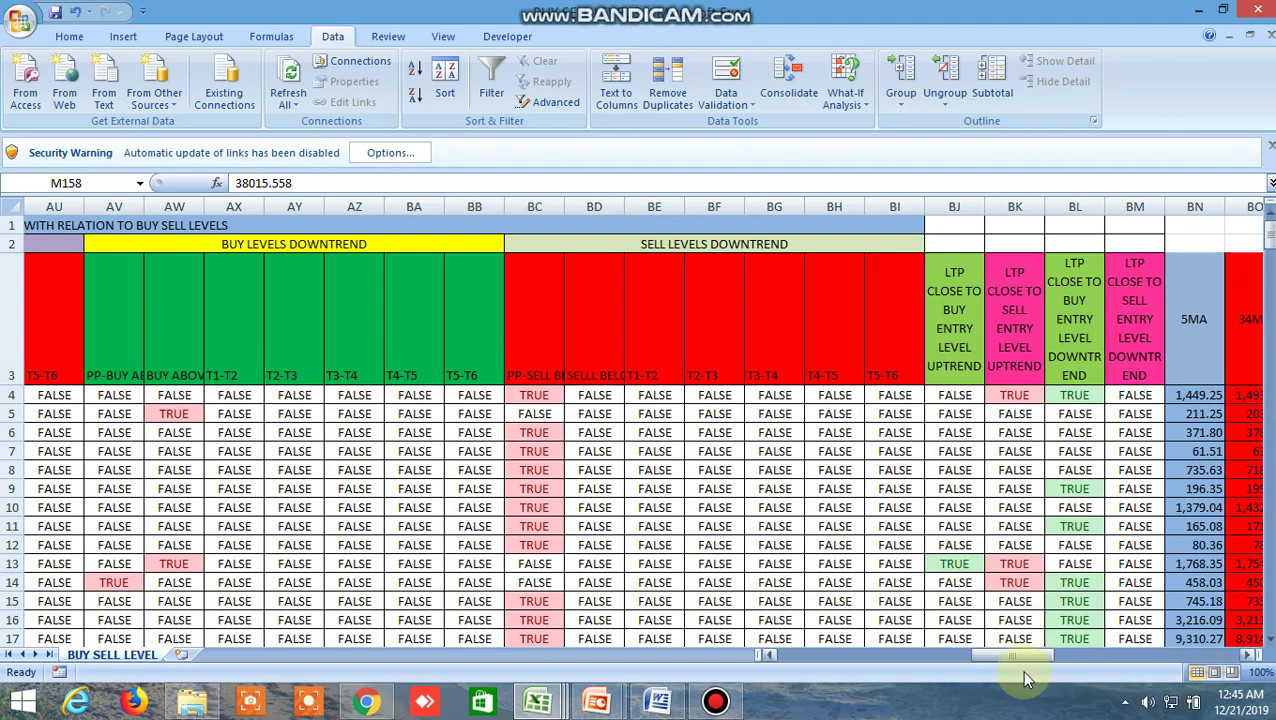
left_click_drag(1020, 665, 1233, 656)
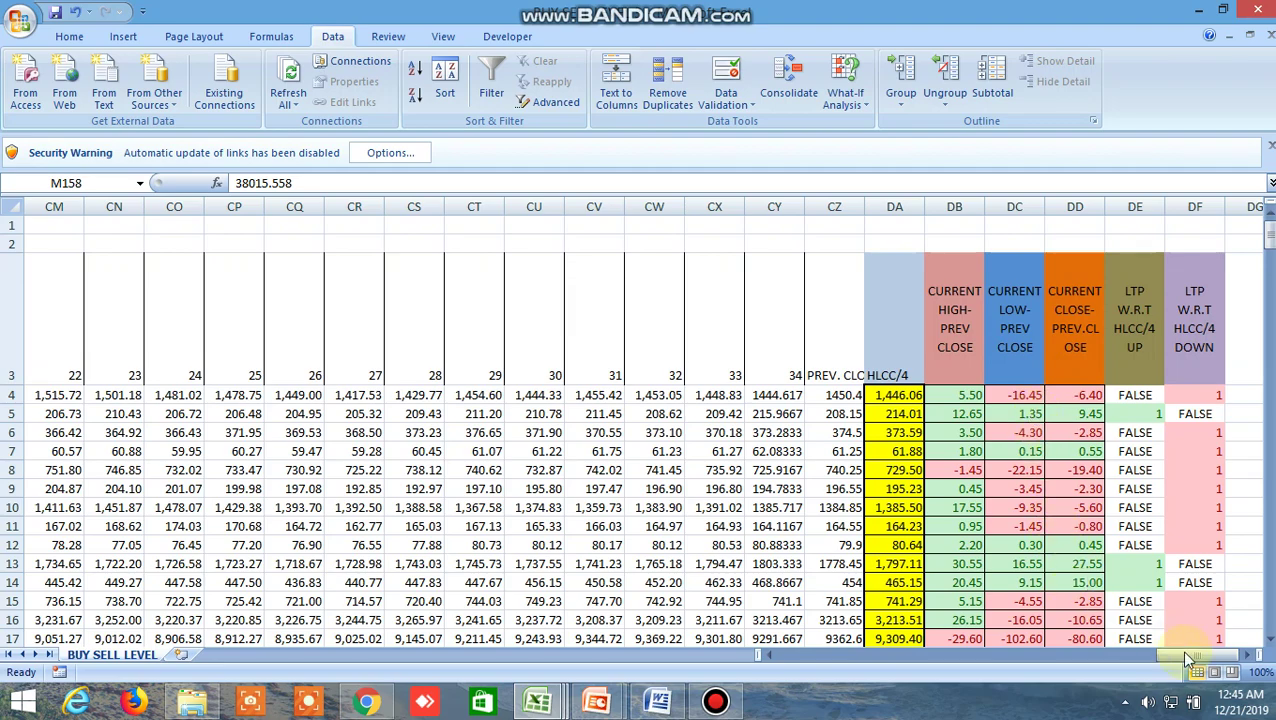
left_click_drag(1195, 656, 765, 668)
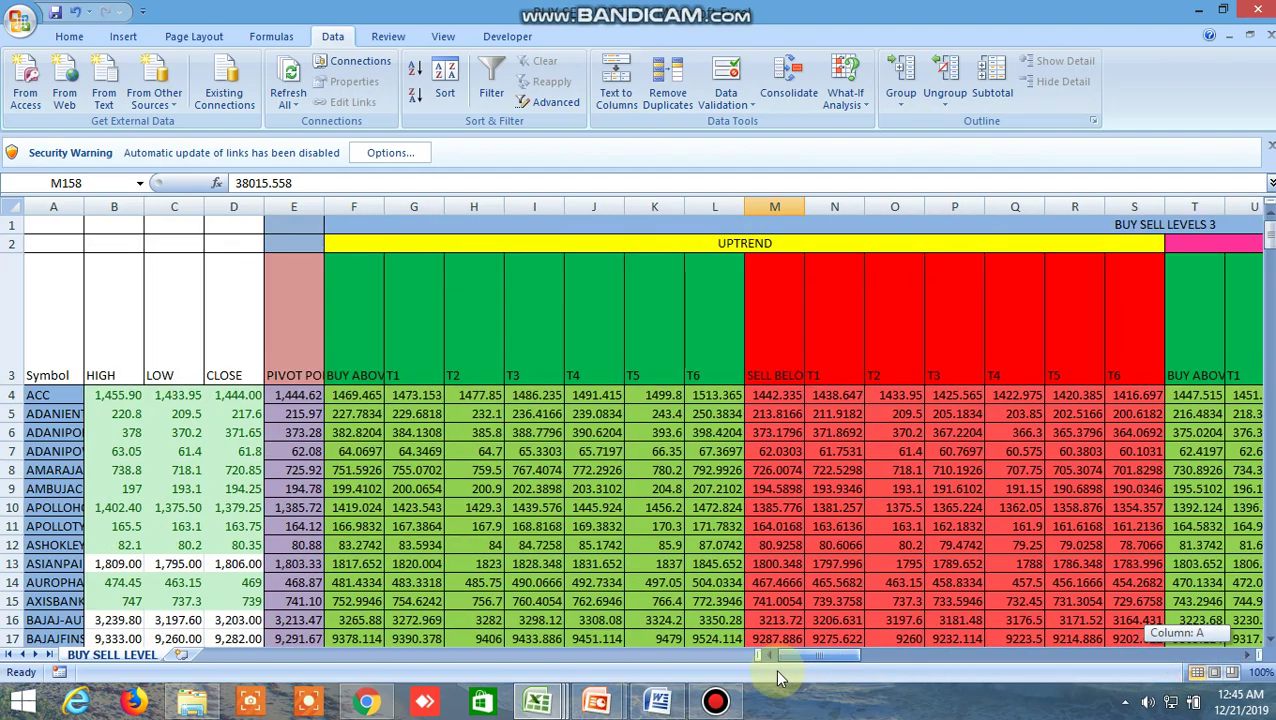
Return to the ALLBUY SELL LEVELSCUM SCREENER1 sheet of the screener workbook and point out the BUY ABOVE and buy-side target columns
mouse_move(540, 702)
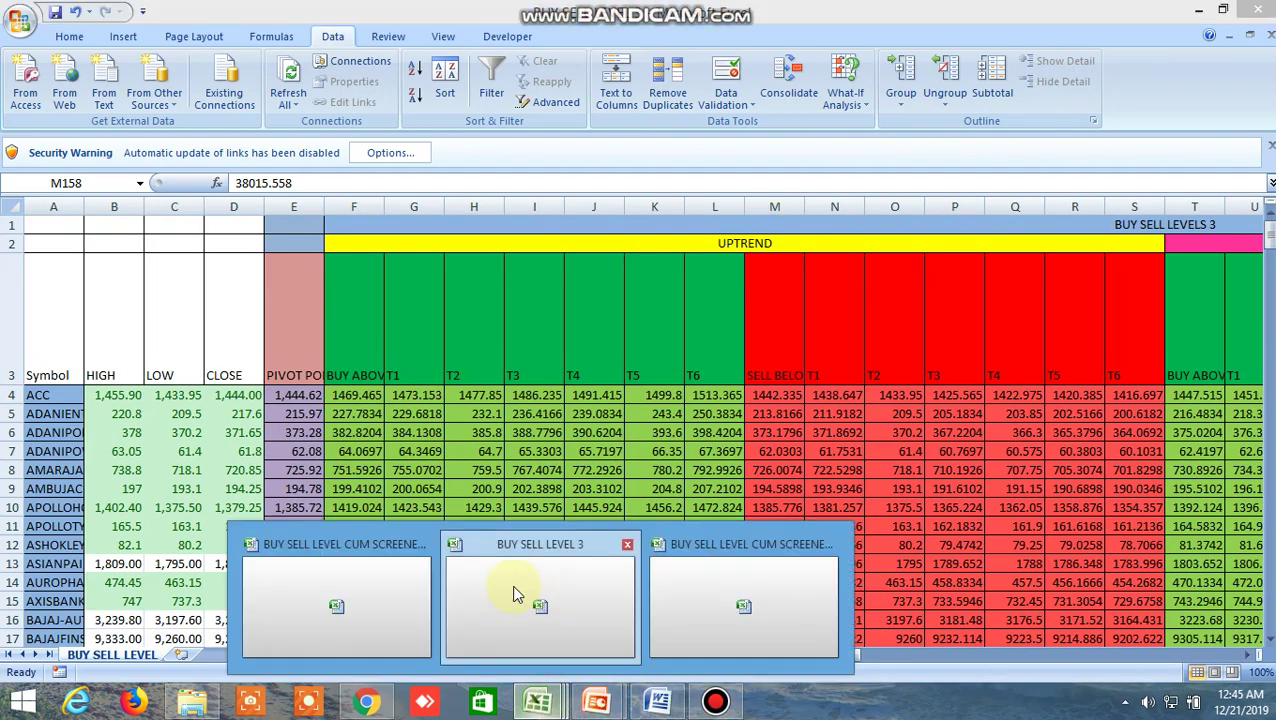
left_click(343, 603)
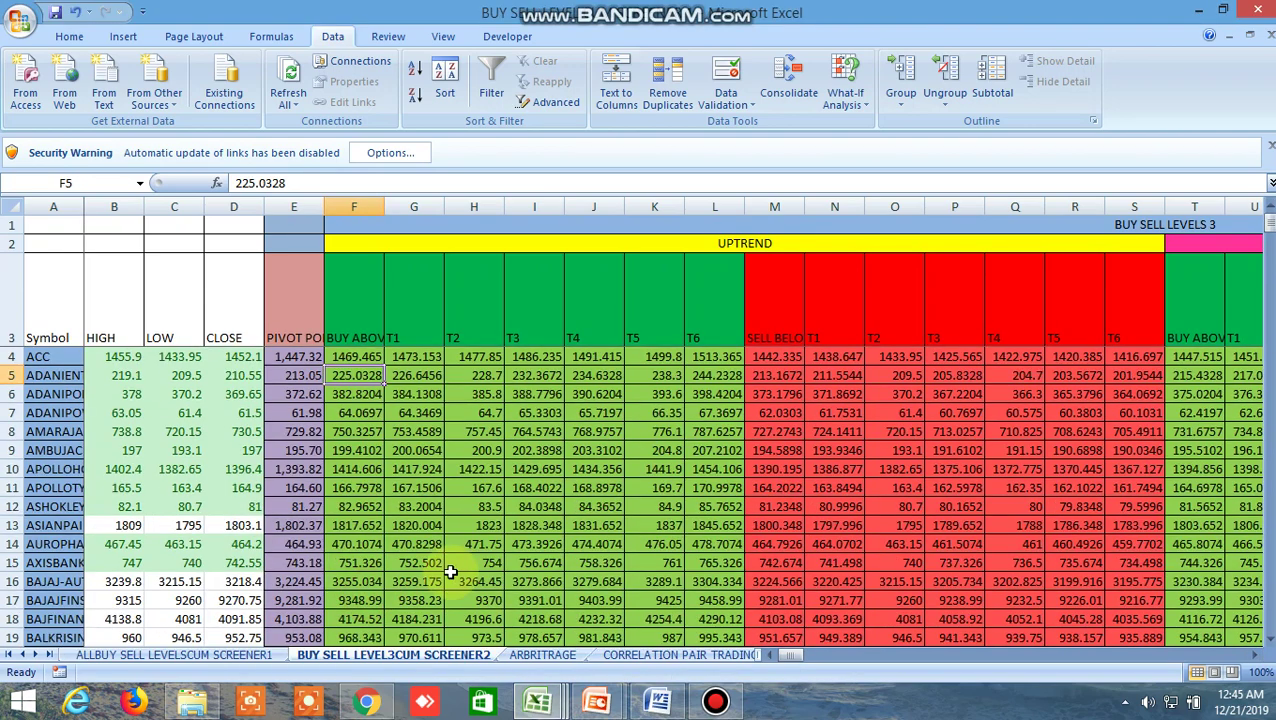
left_click(243, 656)
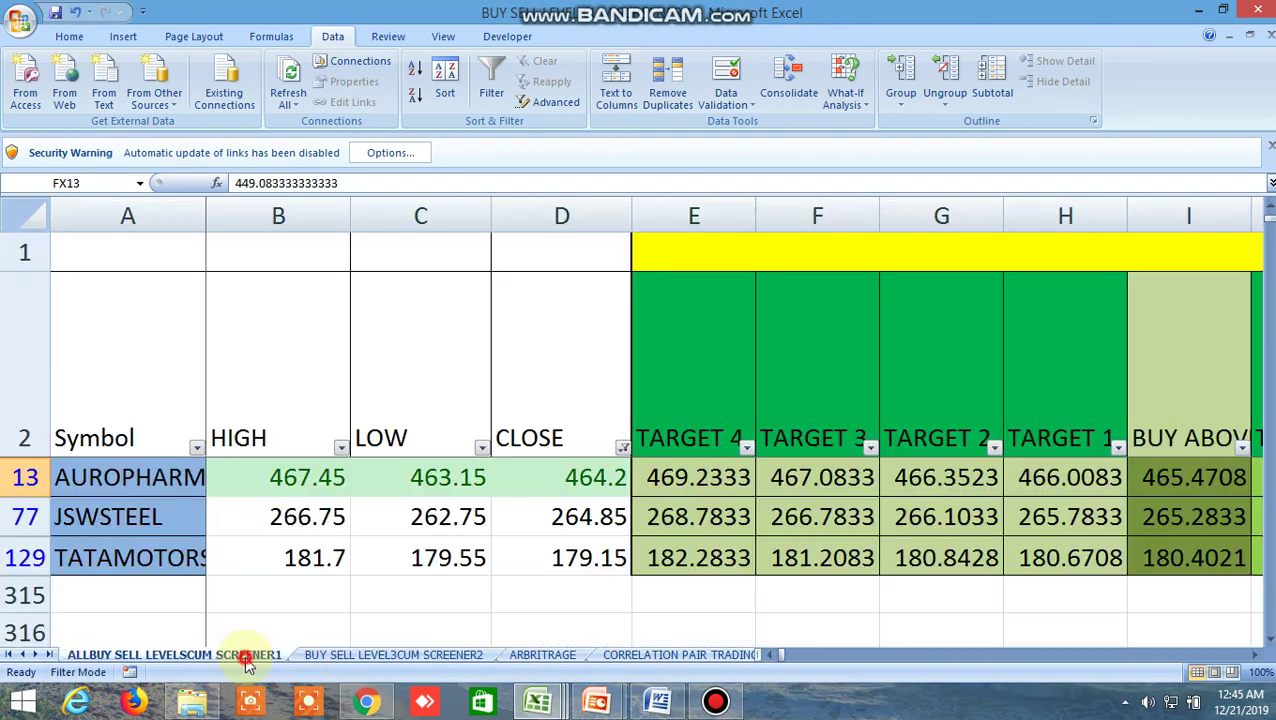
left_click(1256, 656)
left_click(1256, 656)
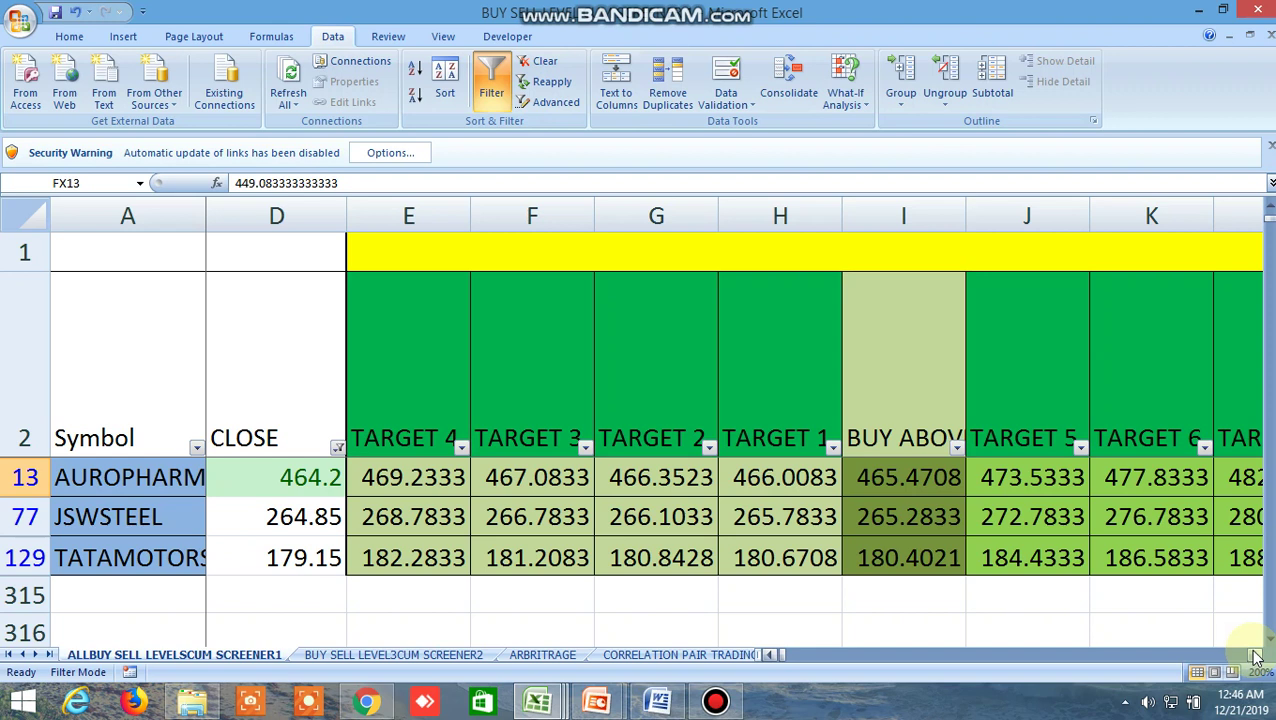
left_click(1256, 656)
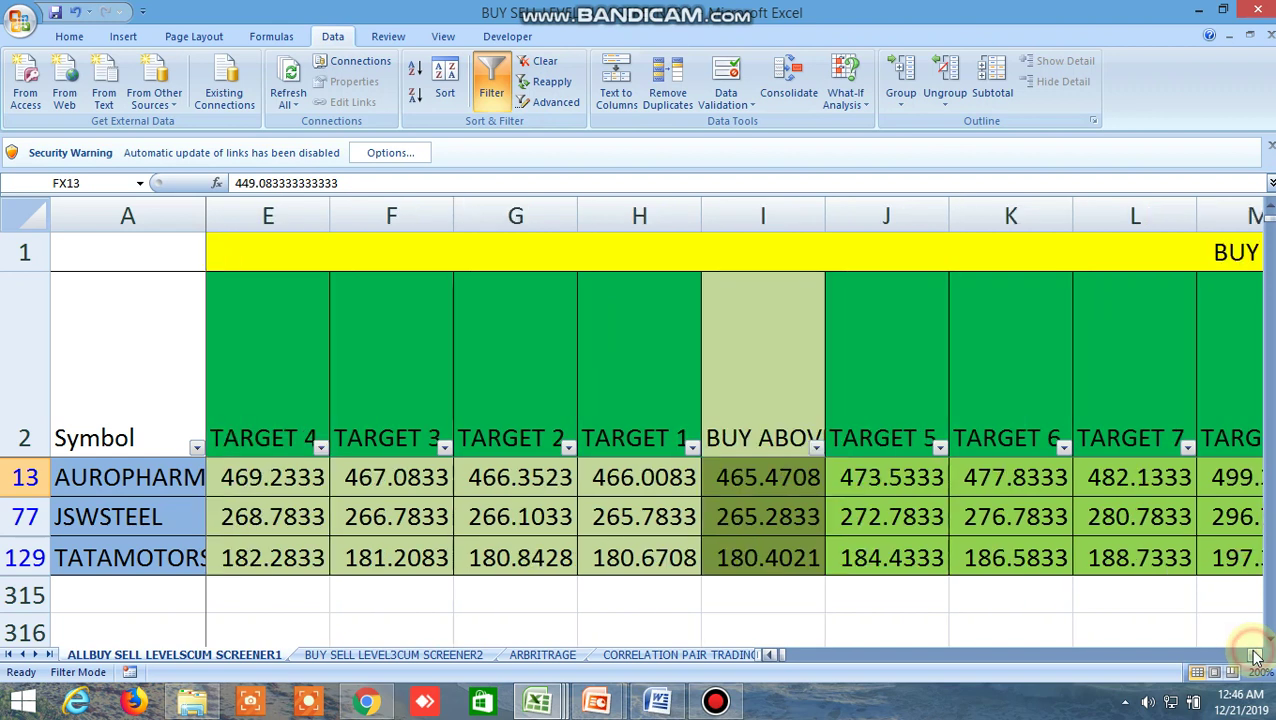
left_click(762, 370)
left_click(661, 390)
left_click(290, 400)
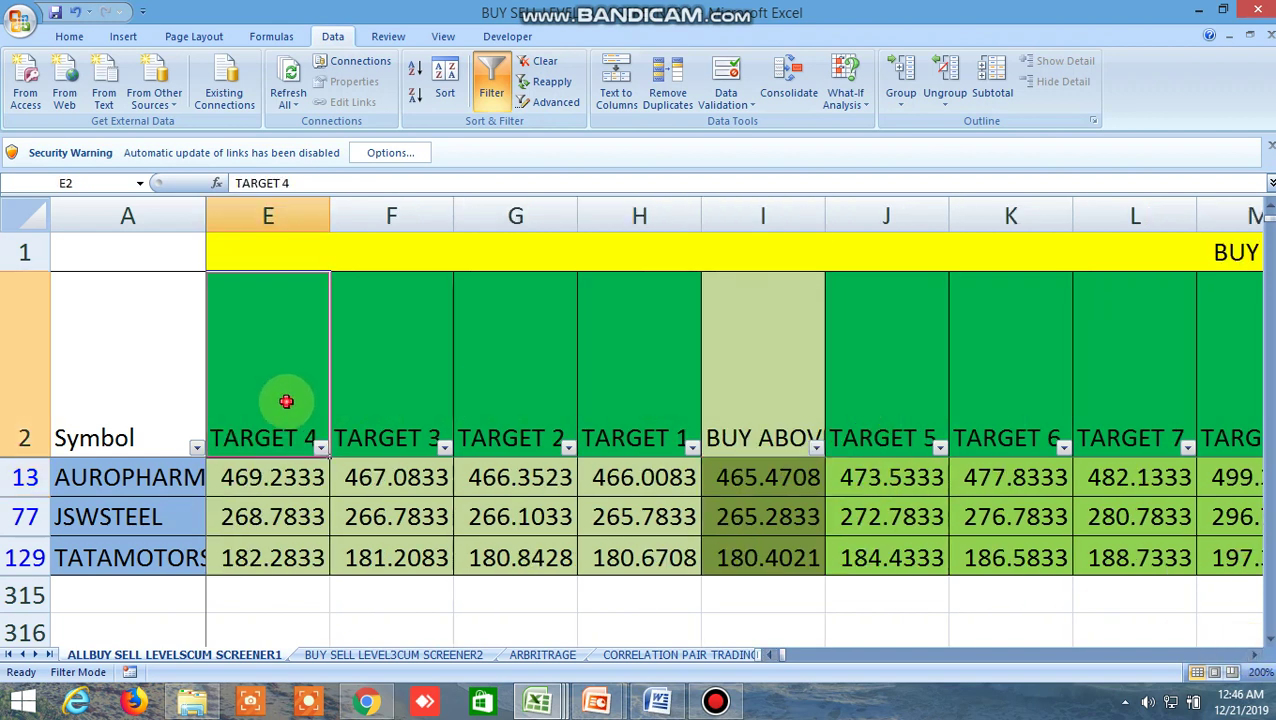
left_click(891, 387)
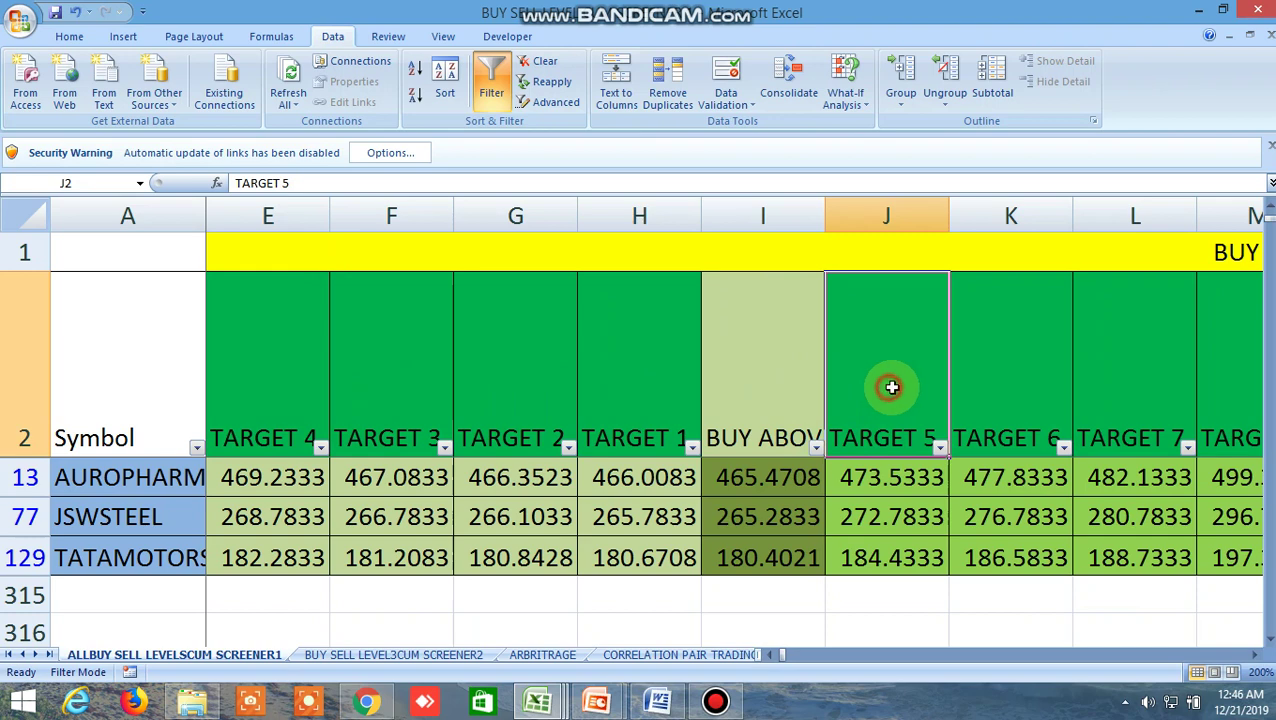
Point out the Sell below column and the sell-side targets of BUY SELL LEVELS 1
left_click(1257, 655)
left_click(1257, 655)
left_click(1257, 655)
left_click(1257, 655)
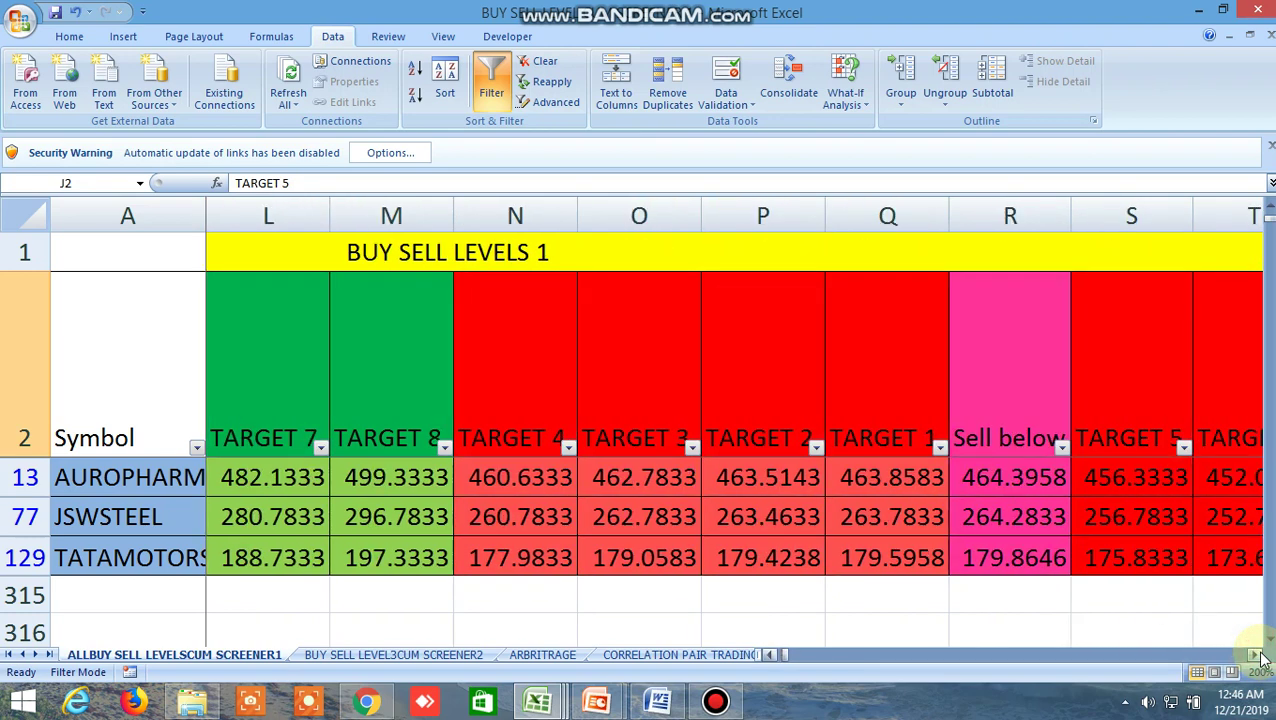
left_click(1036, 352)
left_click(909, 380)
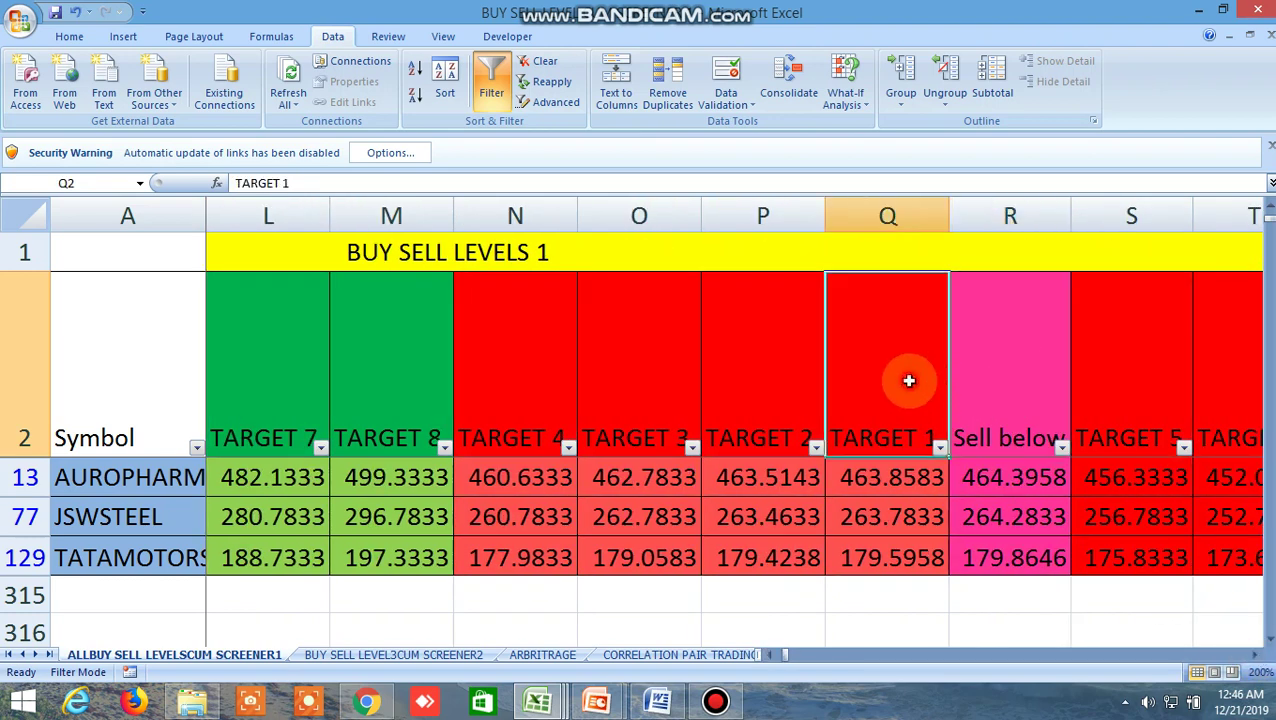
left_click(550, 373)
left_click(1170, 432)
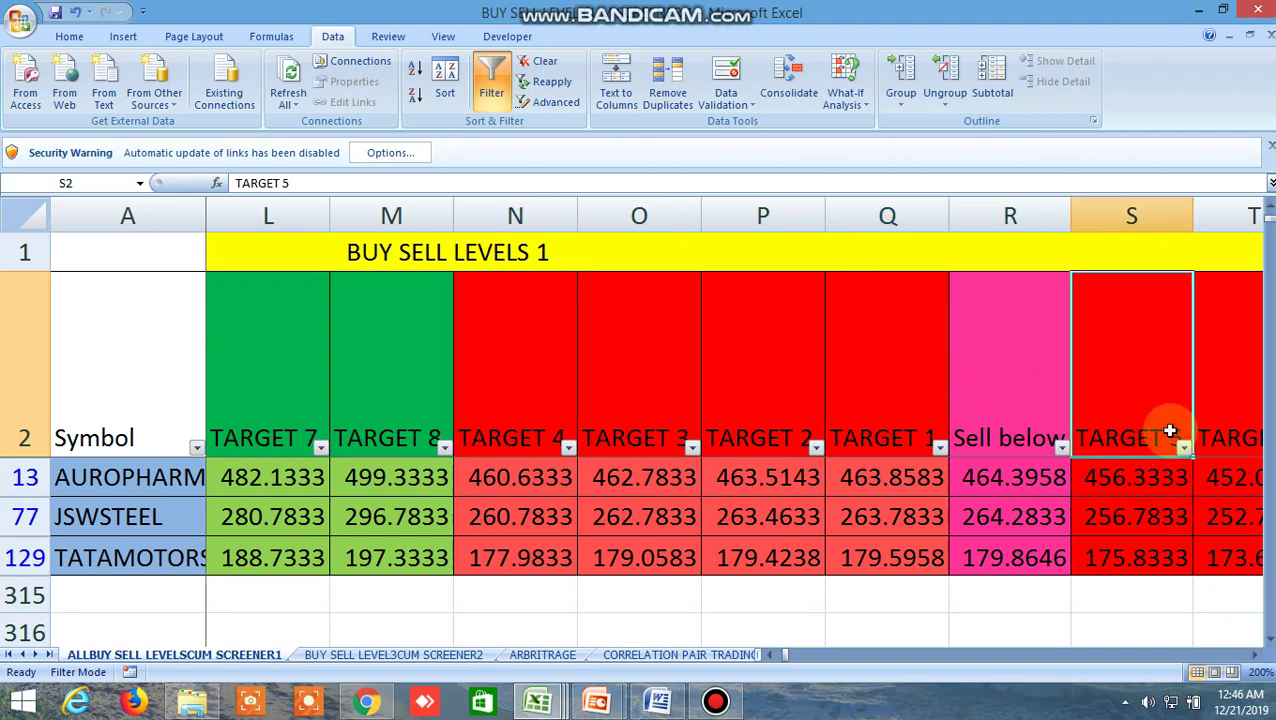
left_click(1258, 659)
triple_click(1258, 659)
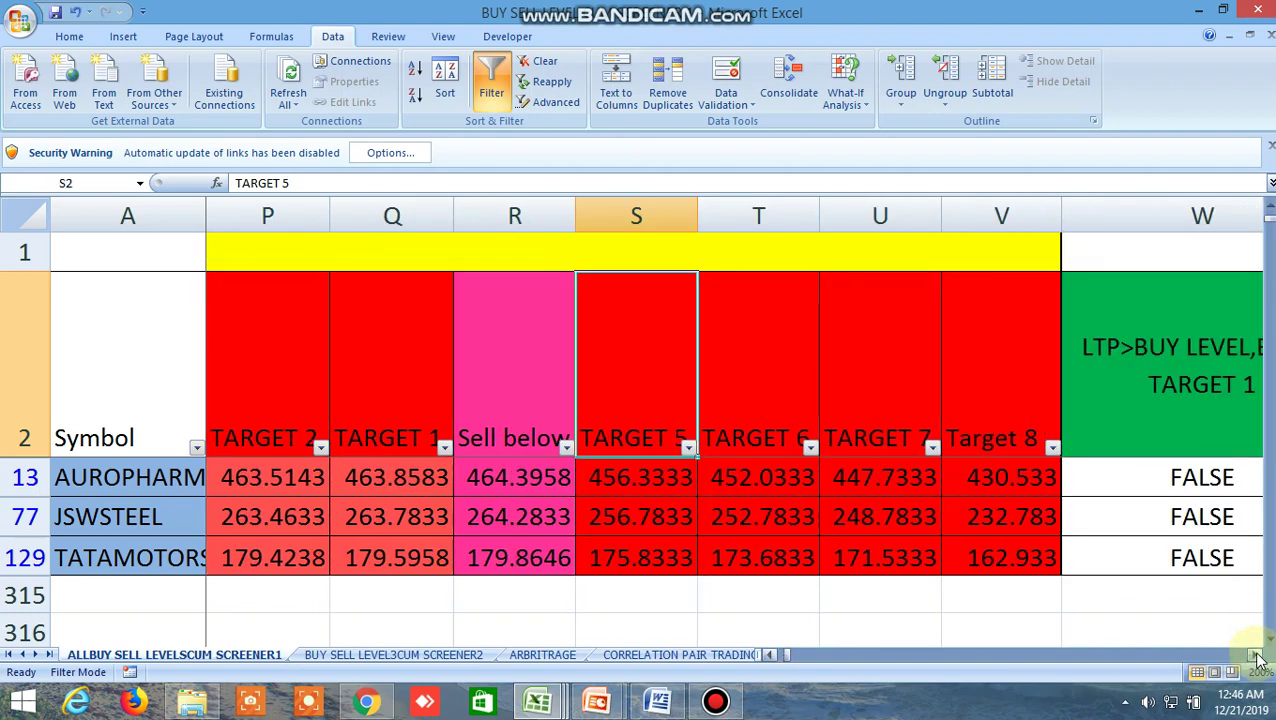
Examine the BUY ABOVE, SELL BELOW and target columns in the BUY SELL LEVELS 2 section
left_click_drag(775, 655, 771, 655)
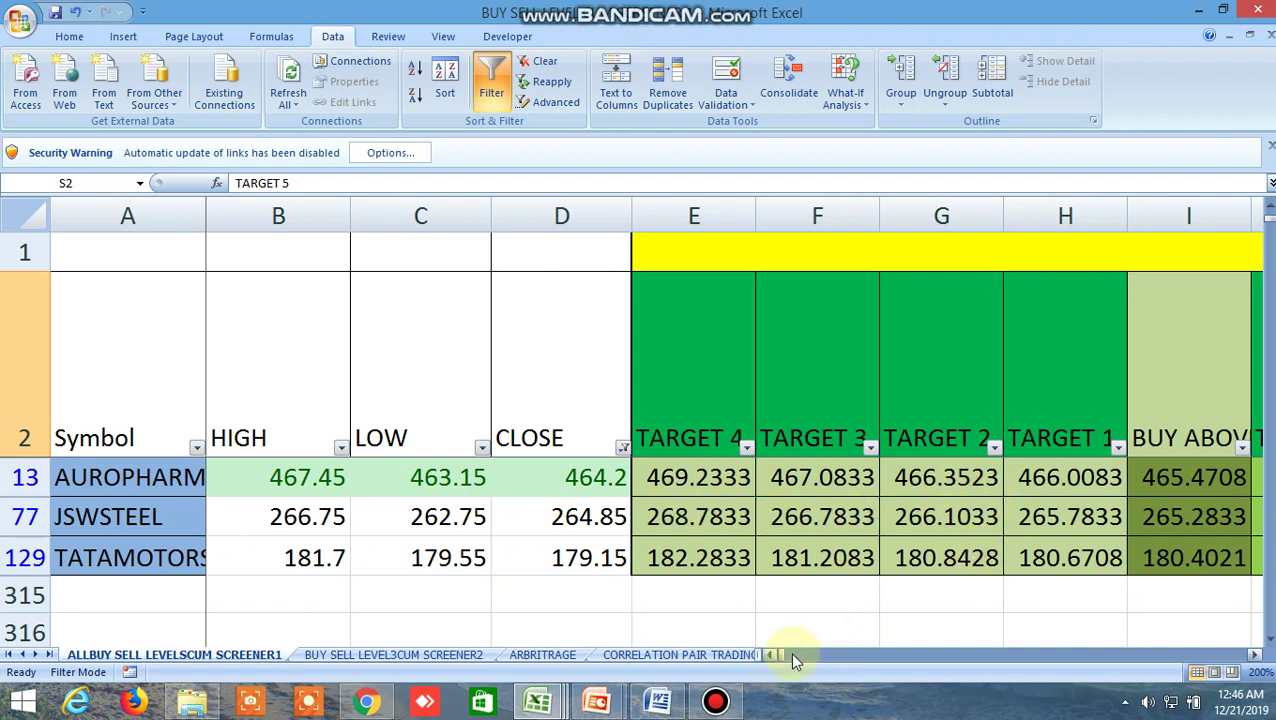
left_click_drag(785, 660, 799, 665)
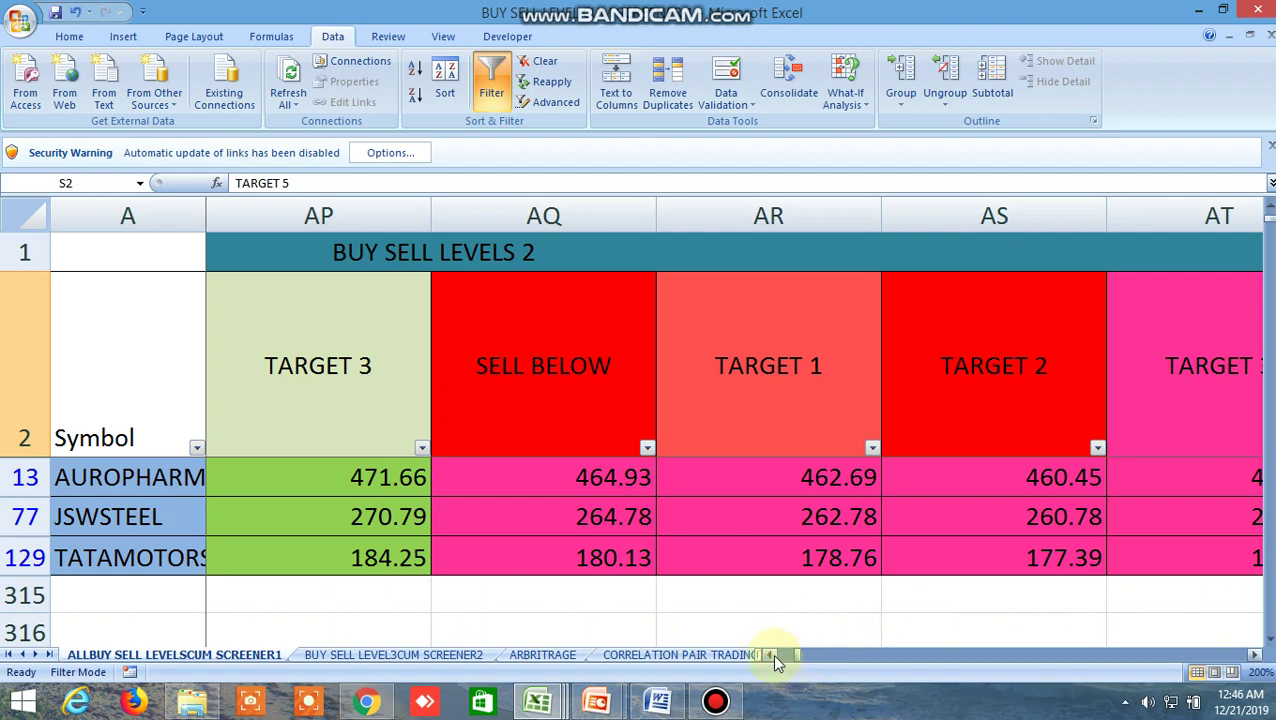
left_click(771, 655)
left_click(771, 655)
left_click(771, 655)
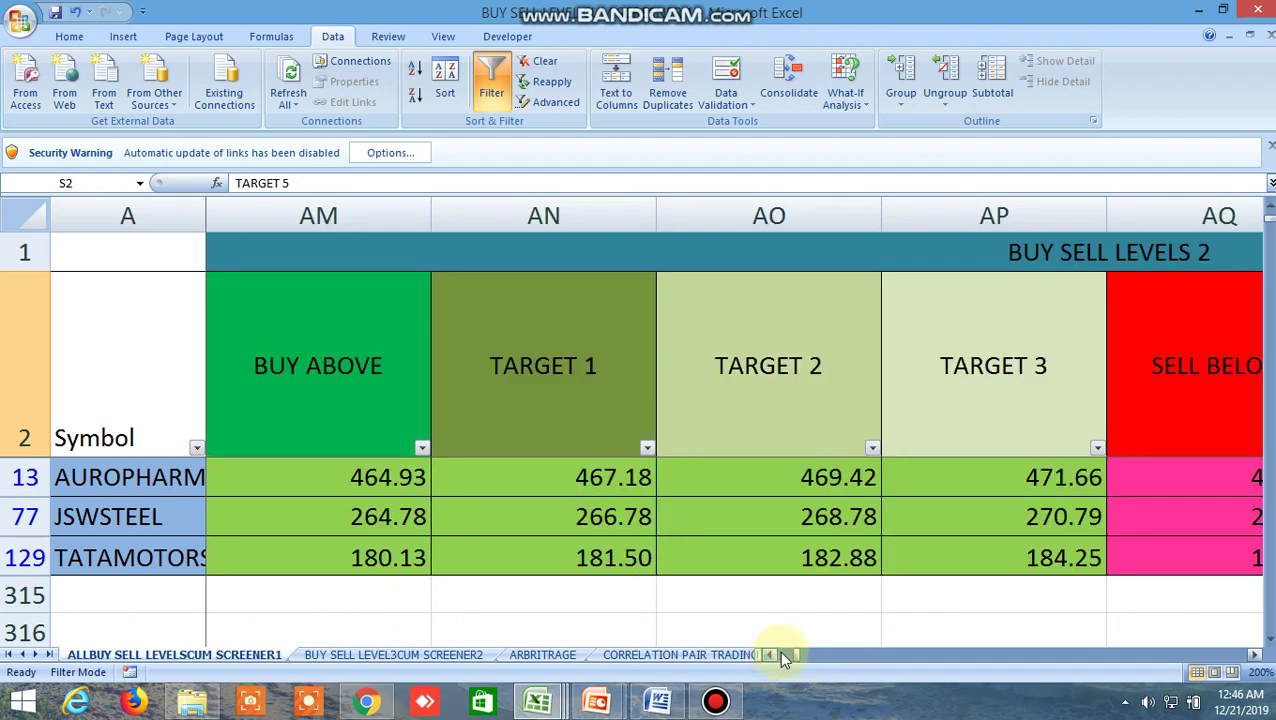
left_click(1256, 655)
left_click(1256, 655)
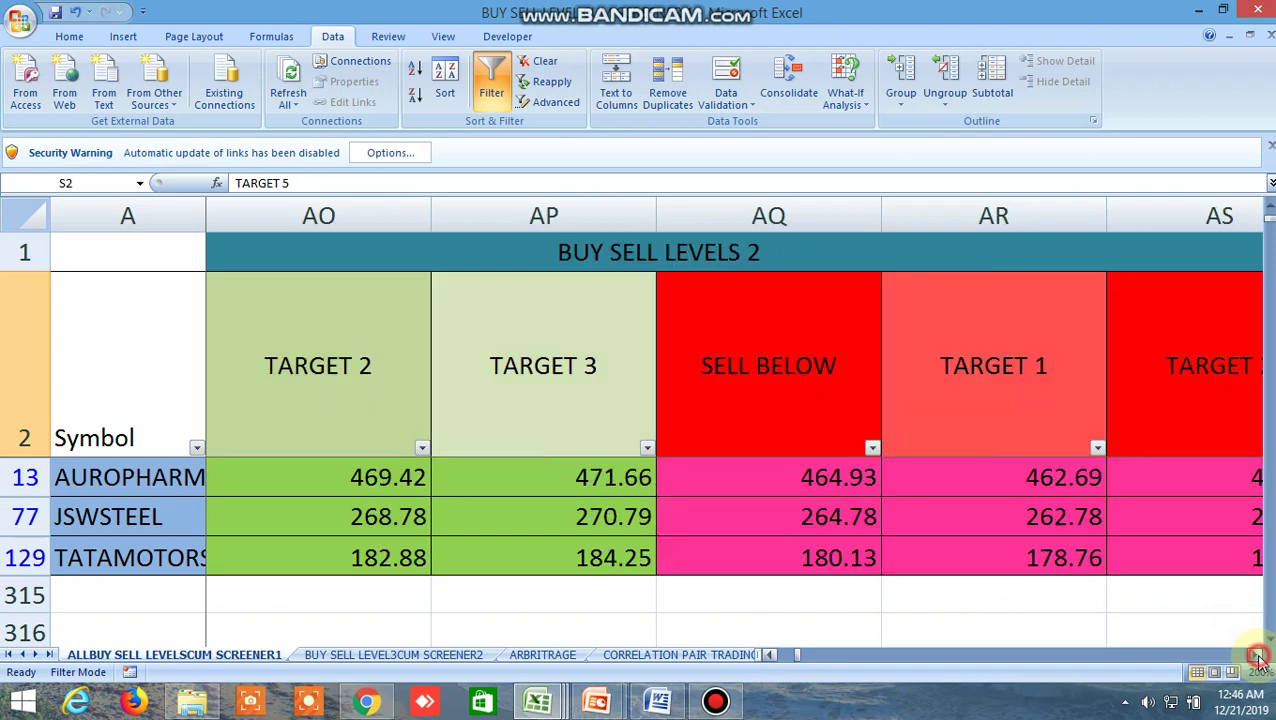
Examine the filtered stocks' columns from the BUY SELL LEVELS 2 sell targets through typical price, PRICE CHANNEL and Ichimoku cloud to VWAP
left_click(1256, 655)
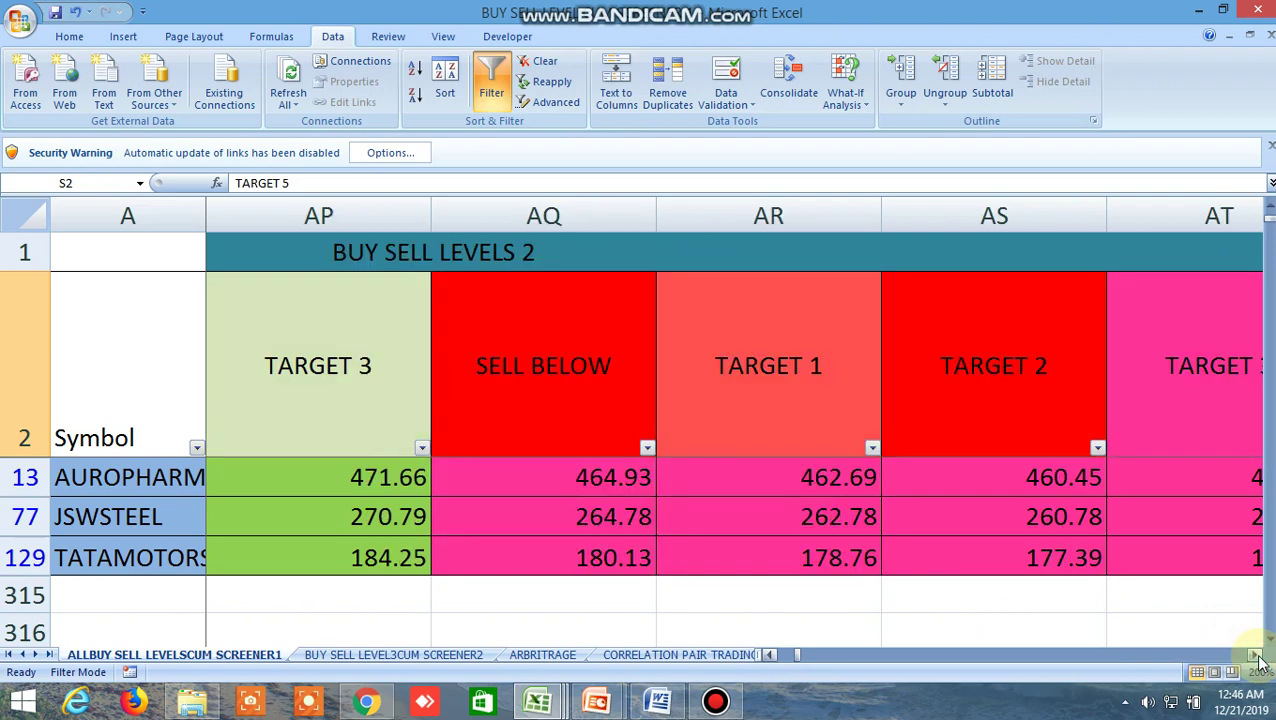
left_click(1256, 655)
left_click(1256, 655)
left_click(1256, 655)
left_click(1256, 655)
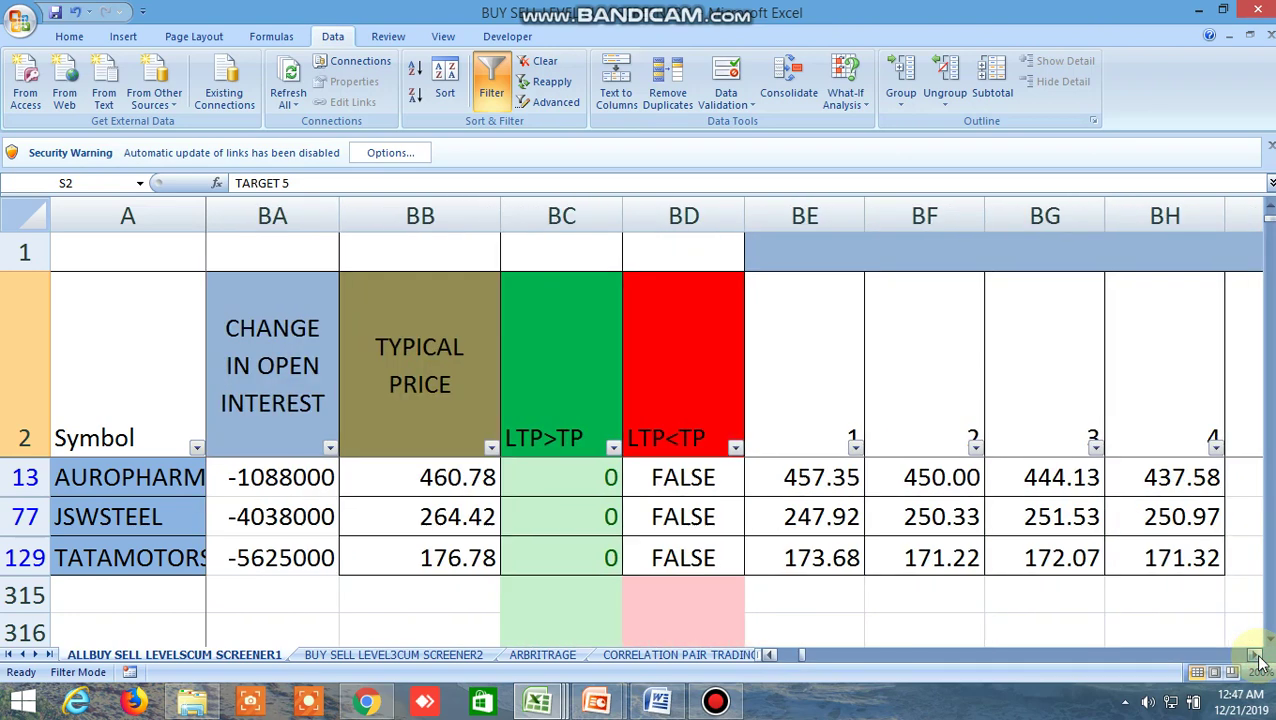
left_click_drag(1256, 655, 1256, 655)
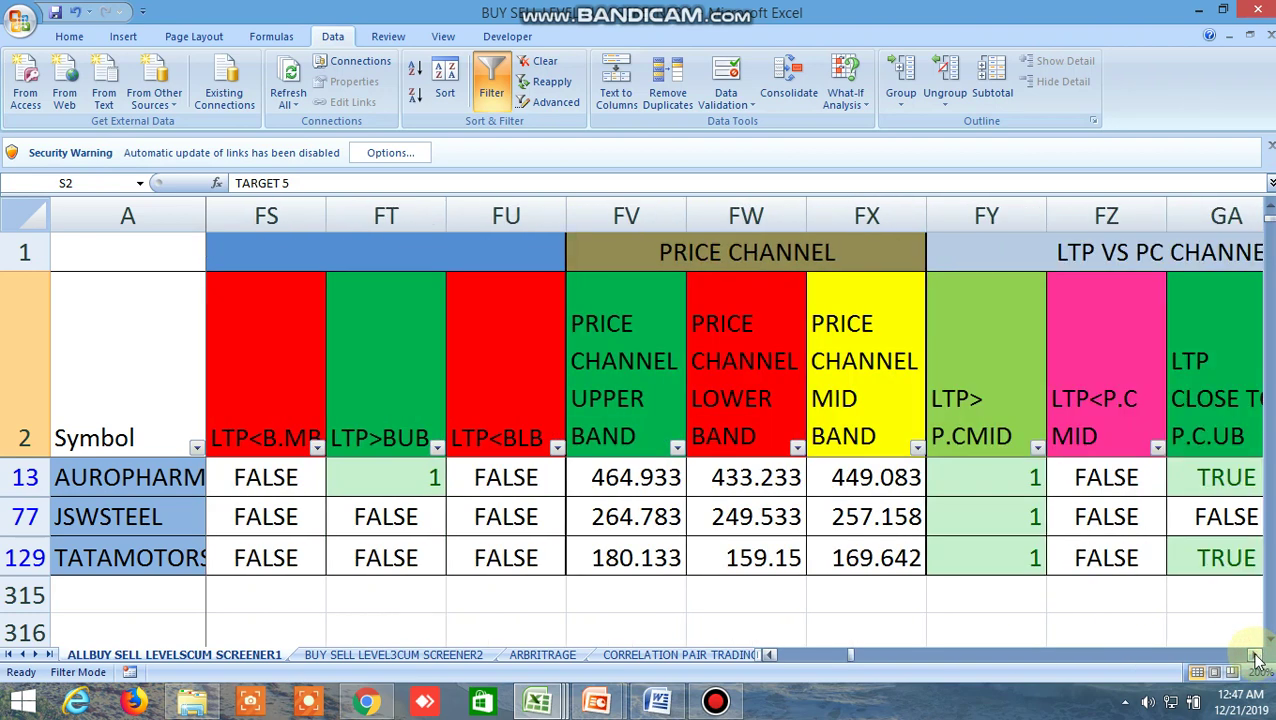
left_click_drag(1256, 655, 1256, 655)
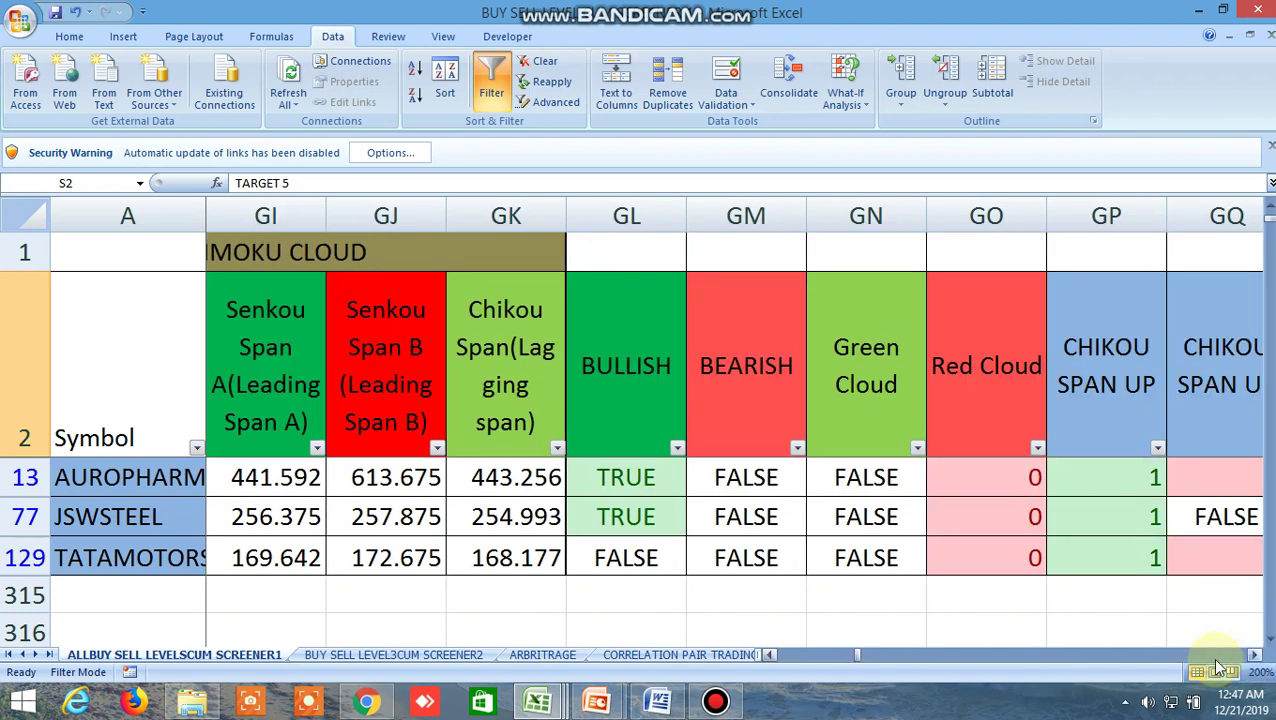
left_click(862, 655)
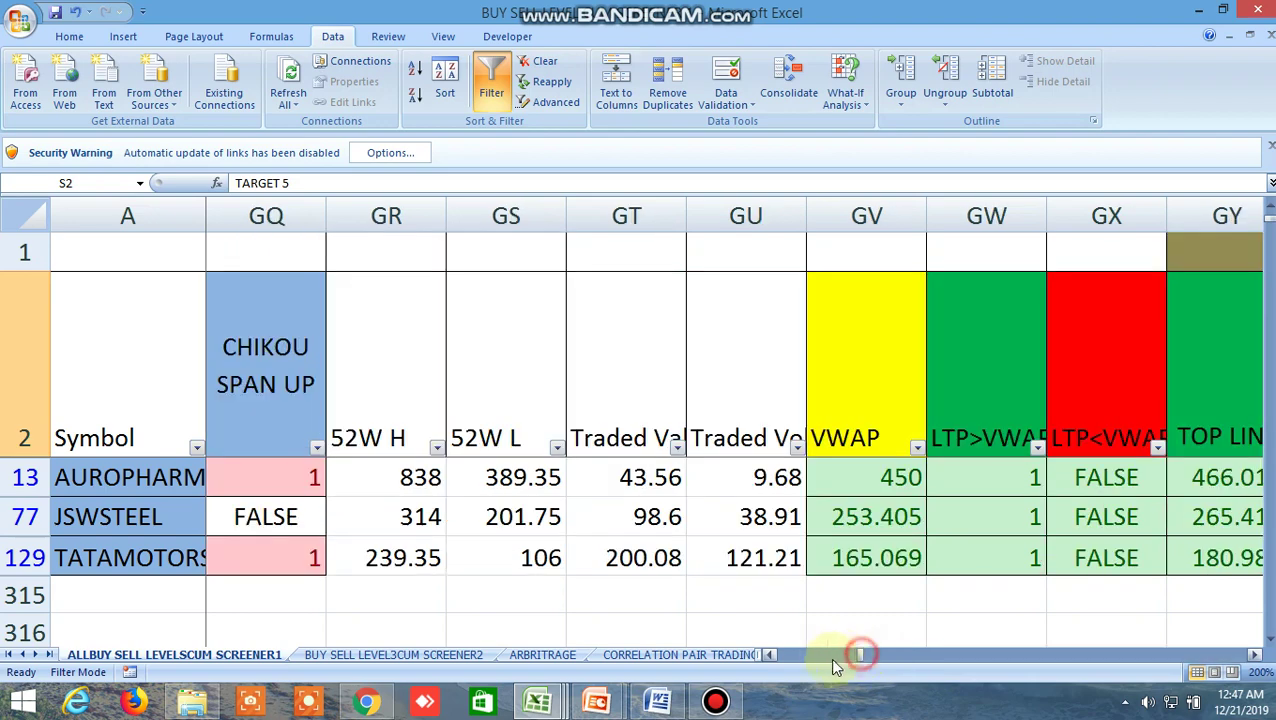
Remove the filter from the stock table and bring the BANKNIFTY and NIFTY rows into view with their HIGH, LOW and CLOSE columns
left_click_drag(857, 657, 790, 656)
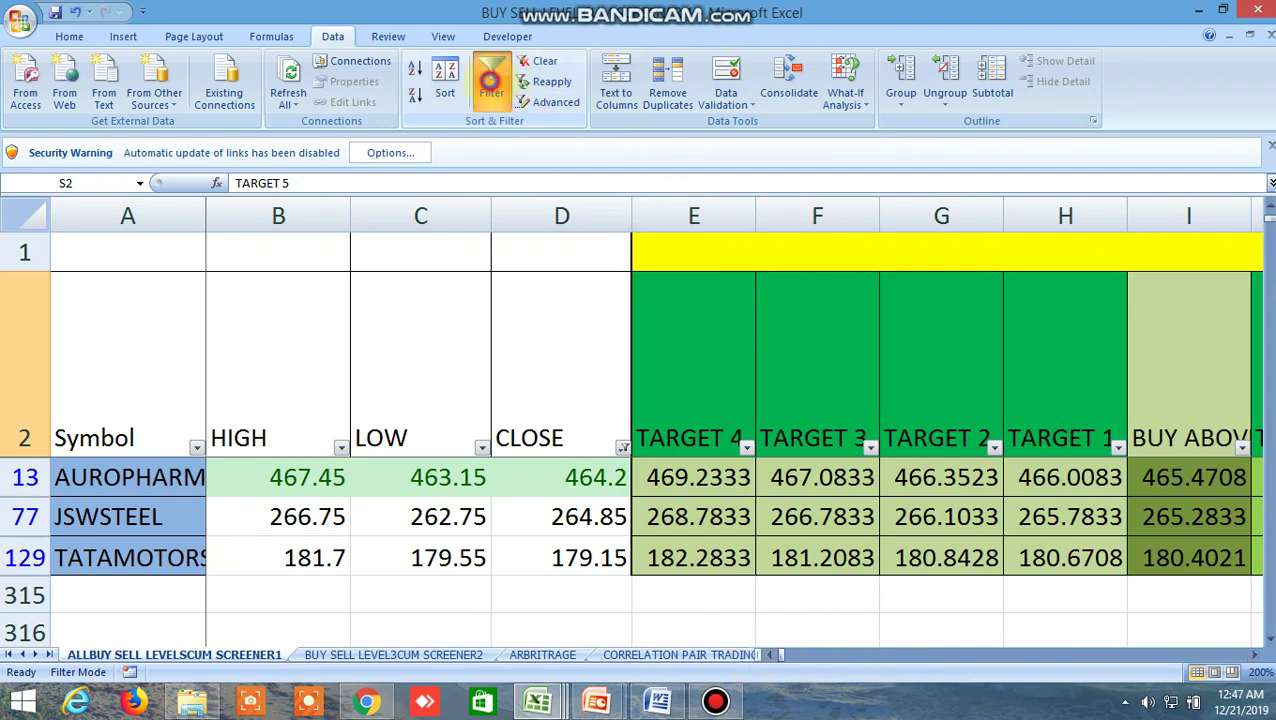
left_click(490, 80)
scroll(848, 516, "down", 20)
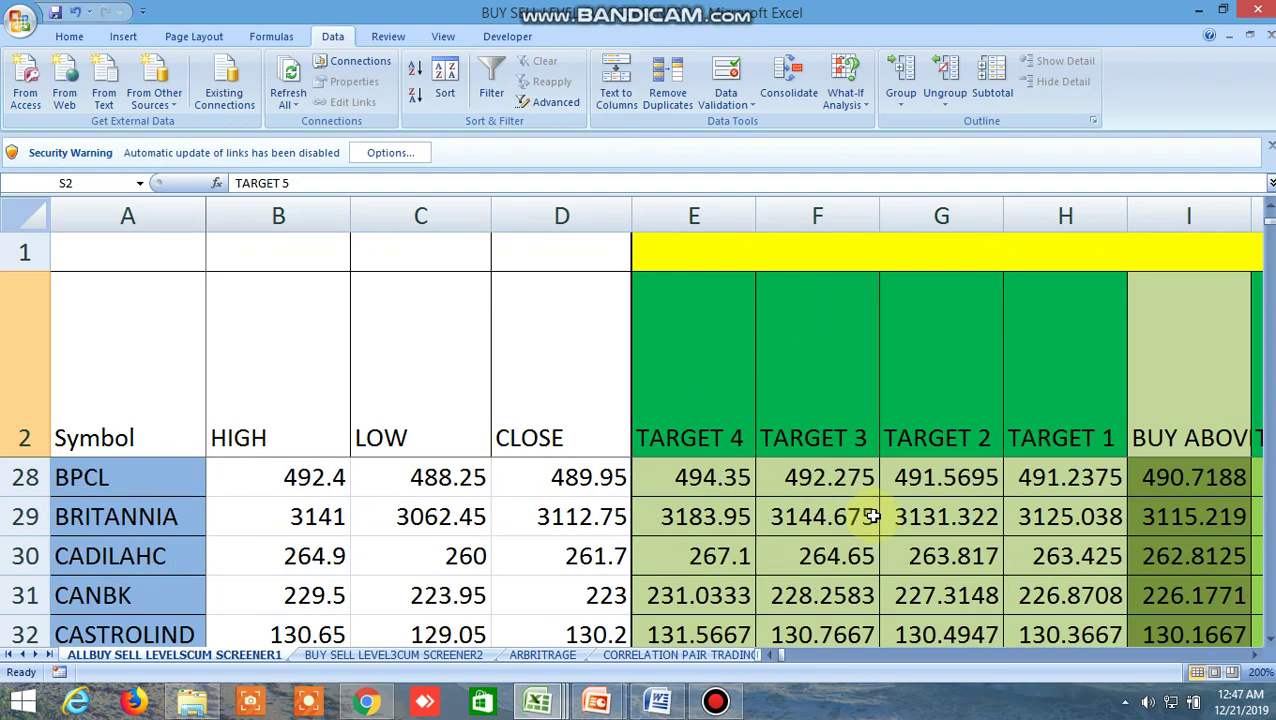
scroll(900, 550, "down", 17)
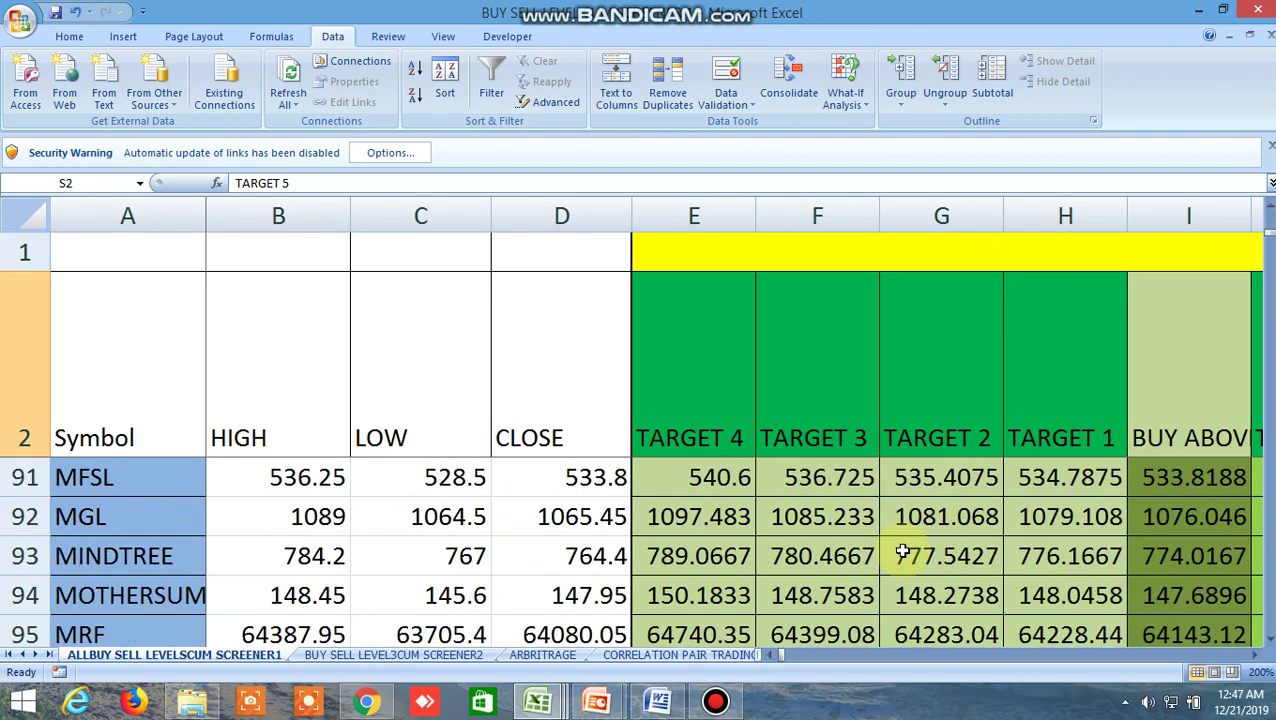
scroll(912, 549, "down", 10)
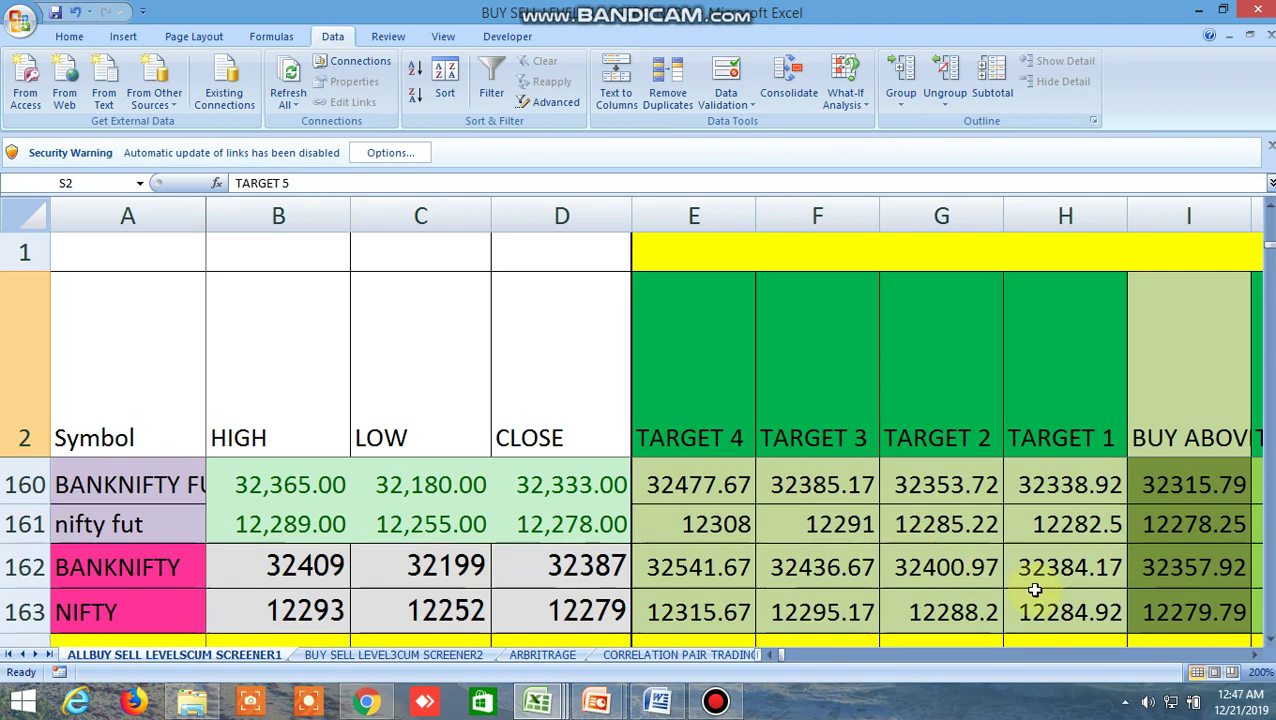
Point out the BANKNIFTY FUT, nifty fut, BANKNIFTY and NIFTY symbols in rows 160 to 163
left_click(1255, 656)
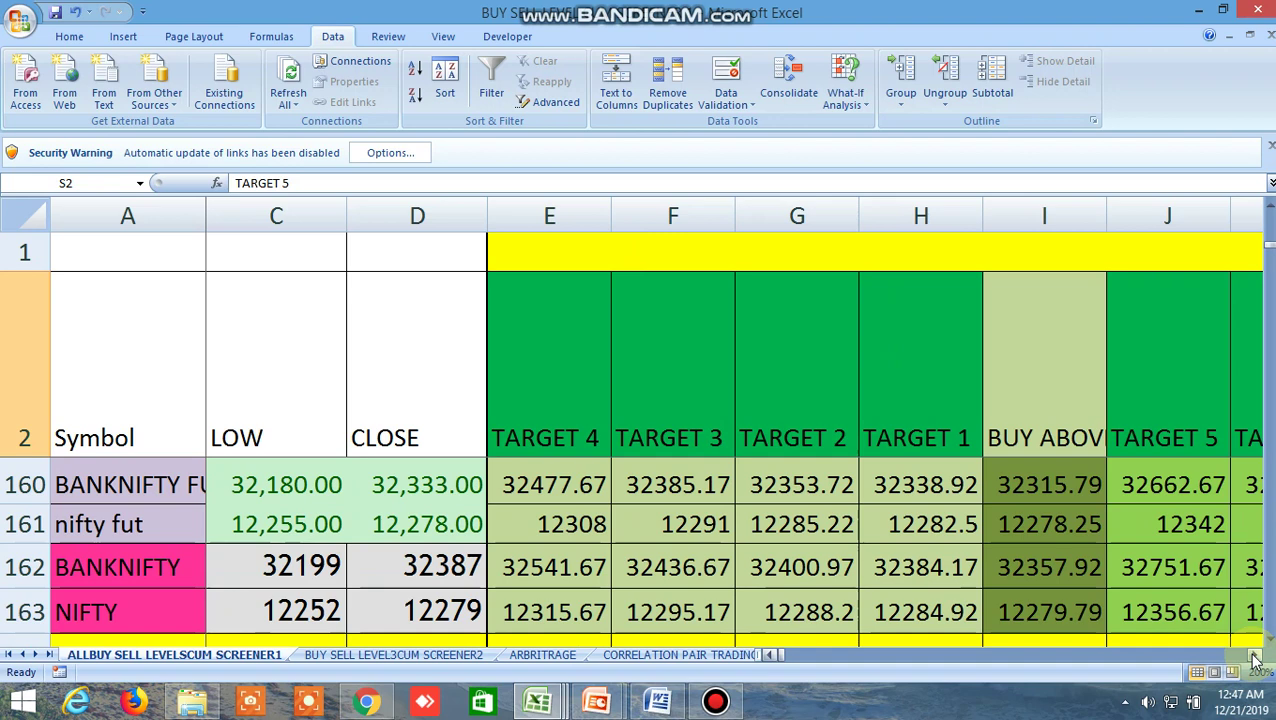
left_click(182, 484)
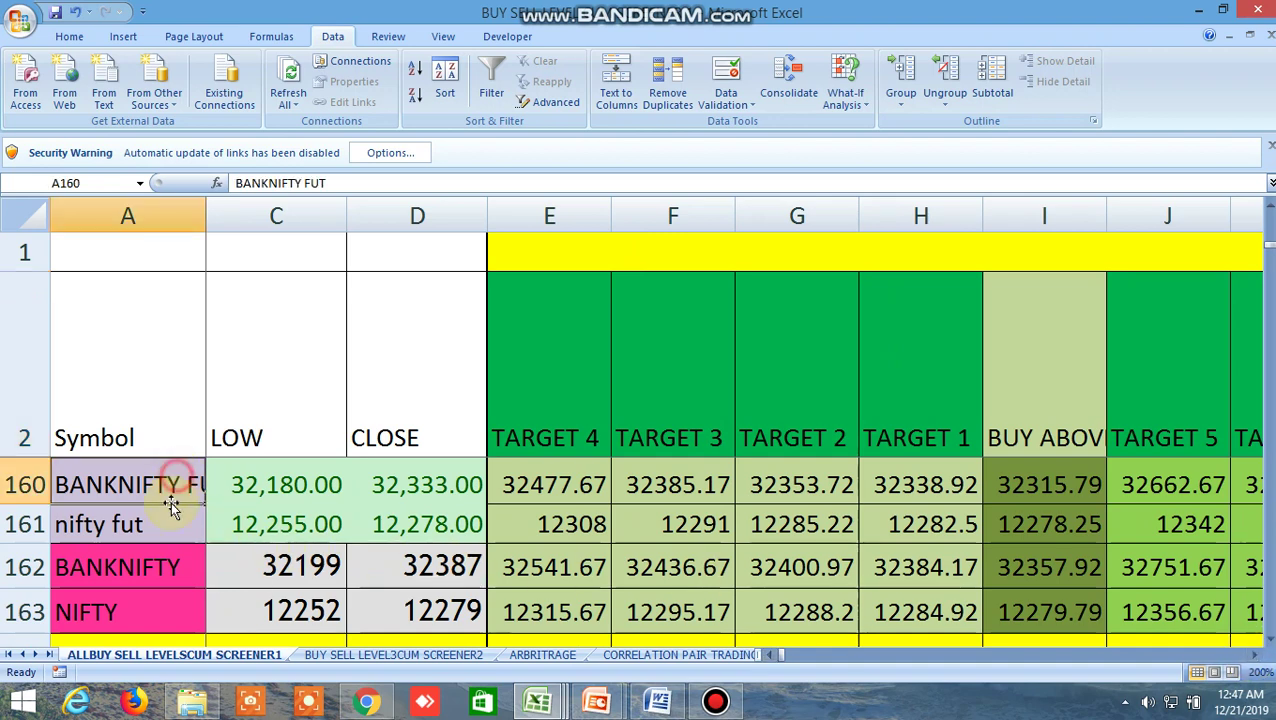
left_click(160, 523)
left_click(157, 566)
left_click(157, 611)
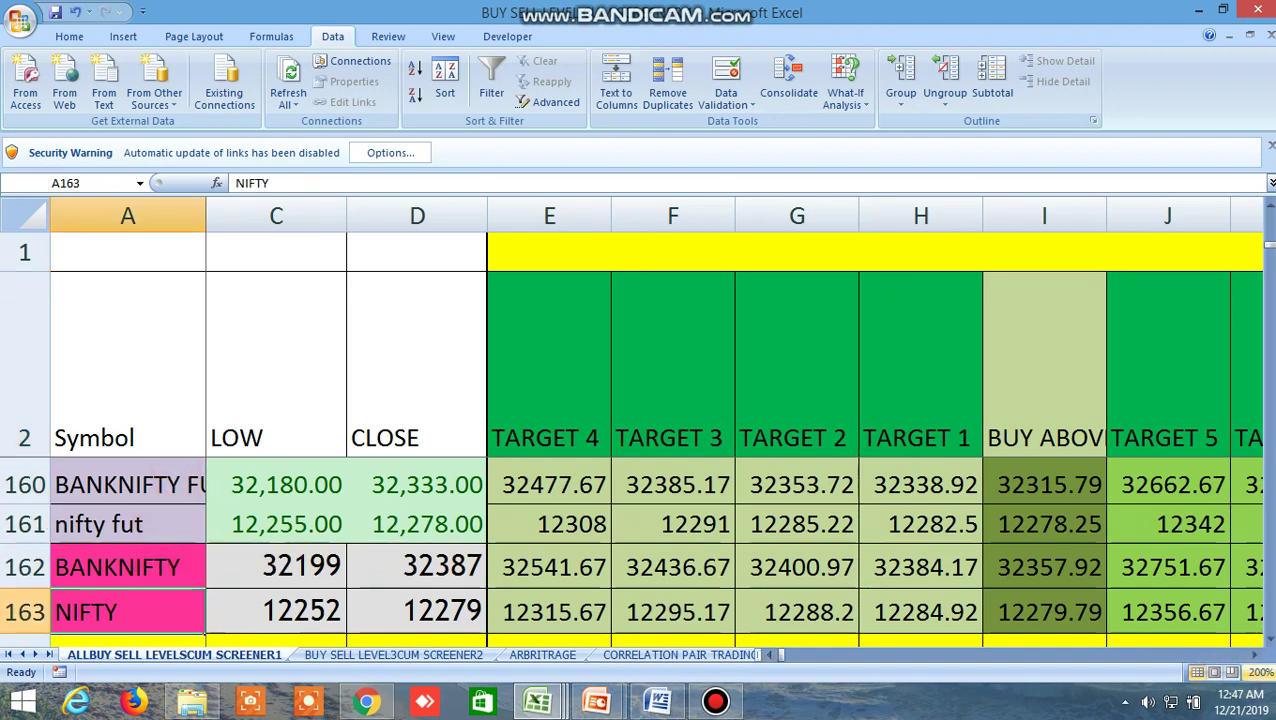
Examine the index rows across BUY SELL LEVELS 1, the LTP versus target conditions and BUY SELL LEVELS 2
left_click(1256, 656)
left_click(1256, 656)
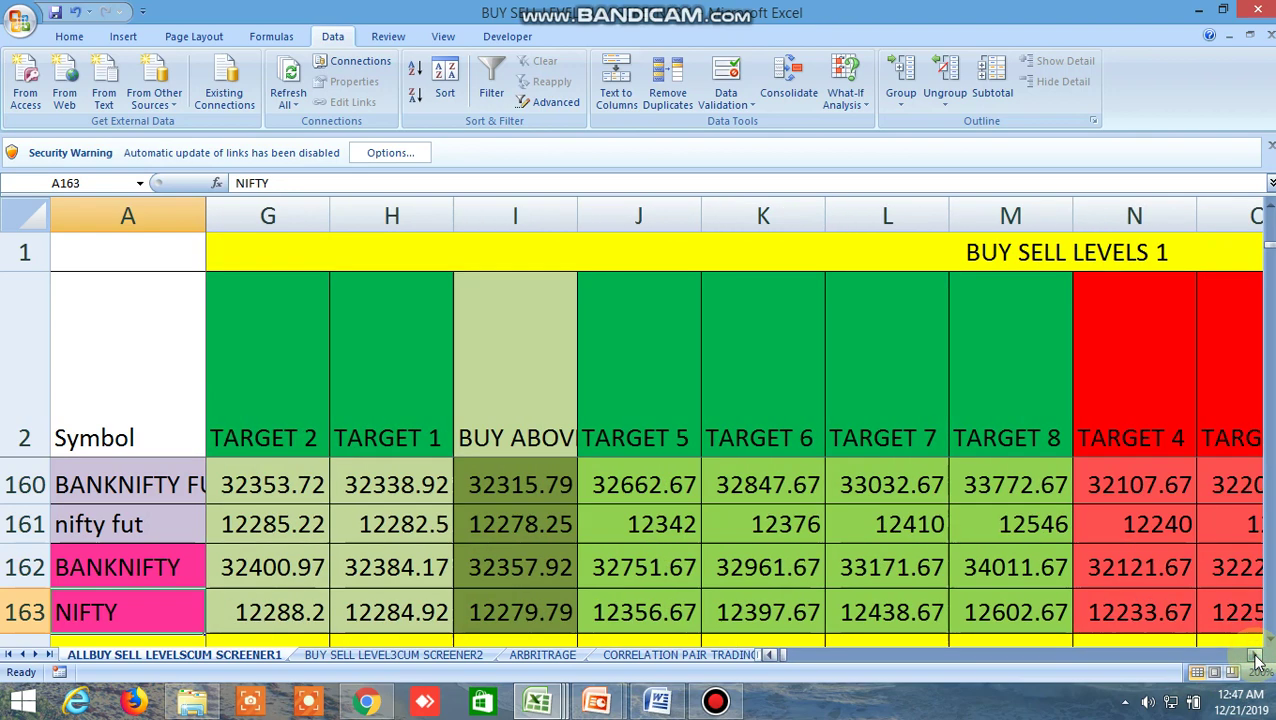
left_click(1256, 656)
left_click(1256, 656)
left_click(1256, 656)
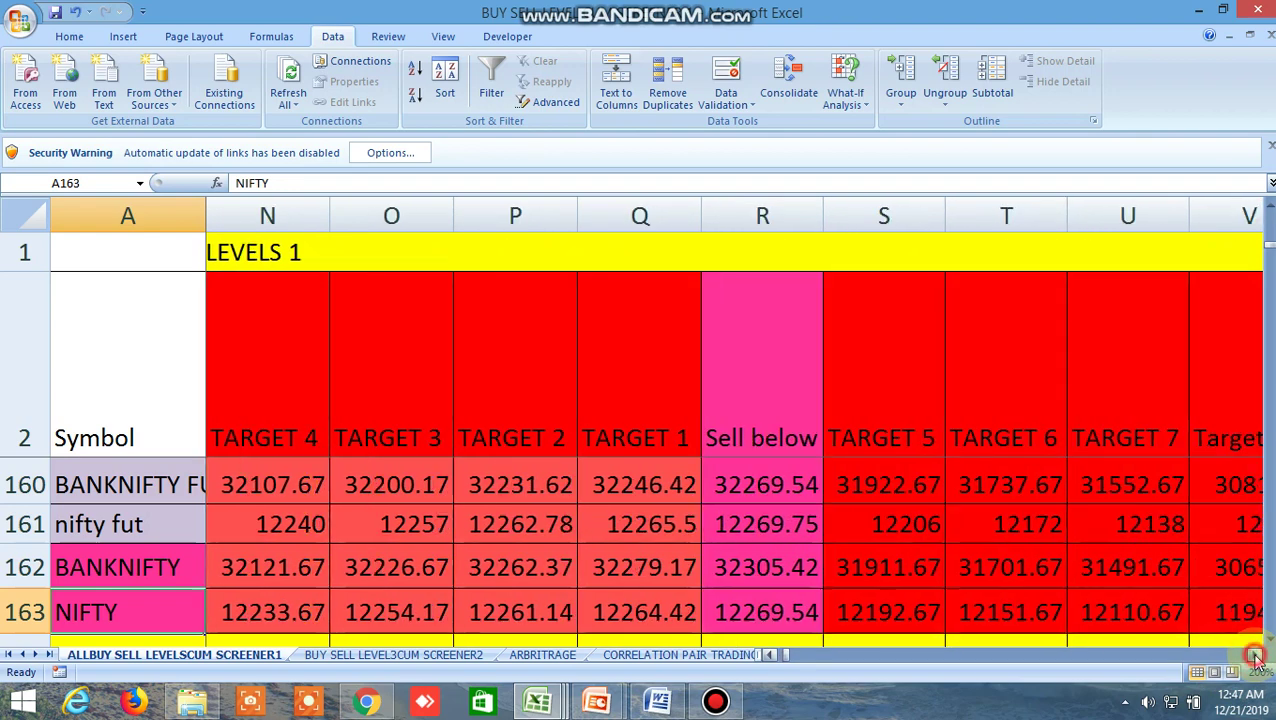
left_click(1256, 656)
left_click(1256, 656)
left_click(1256, 656)
left_click(1256, 656)
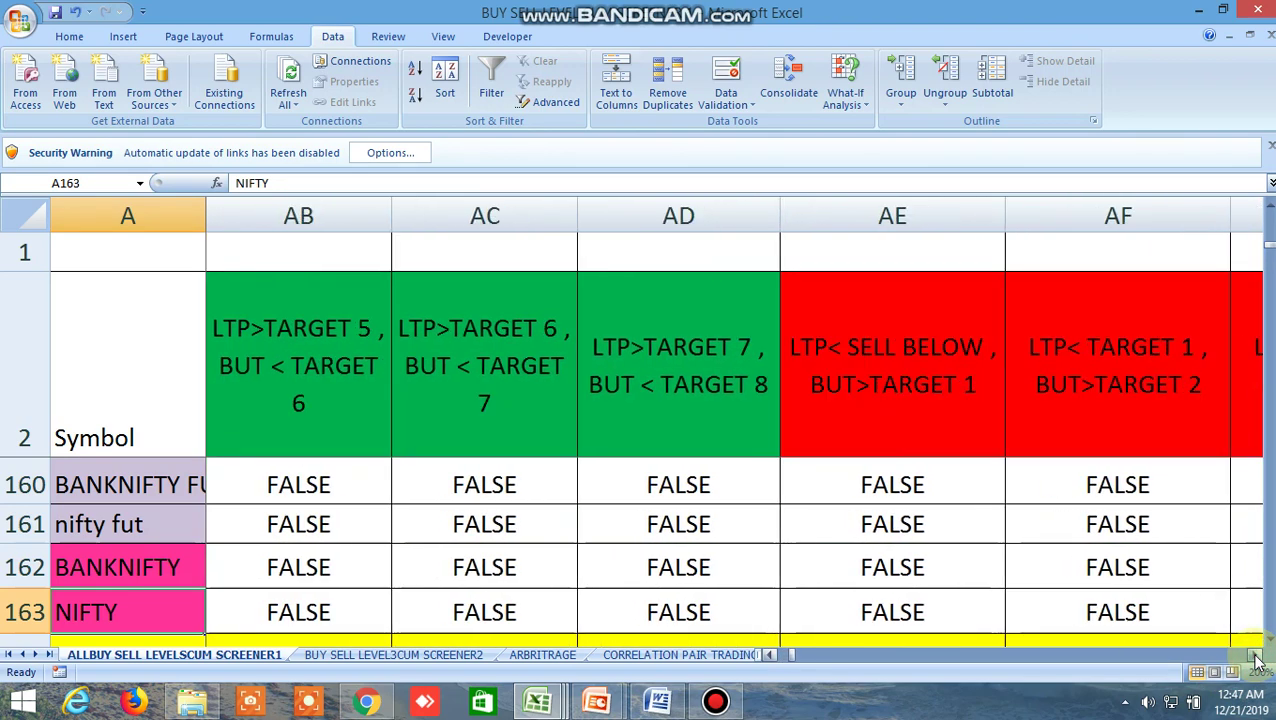
left_click(1256, 656)
left_click(1256, 656)
left_click(1256, 656)
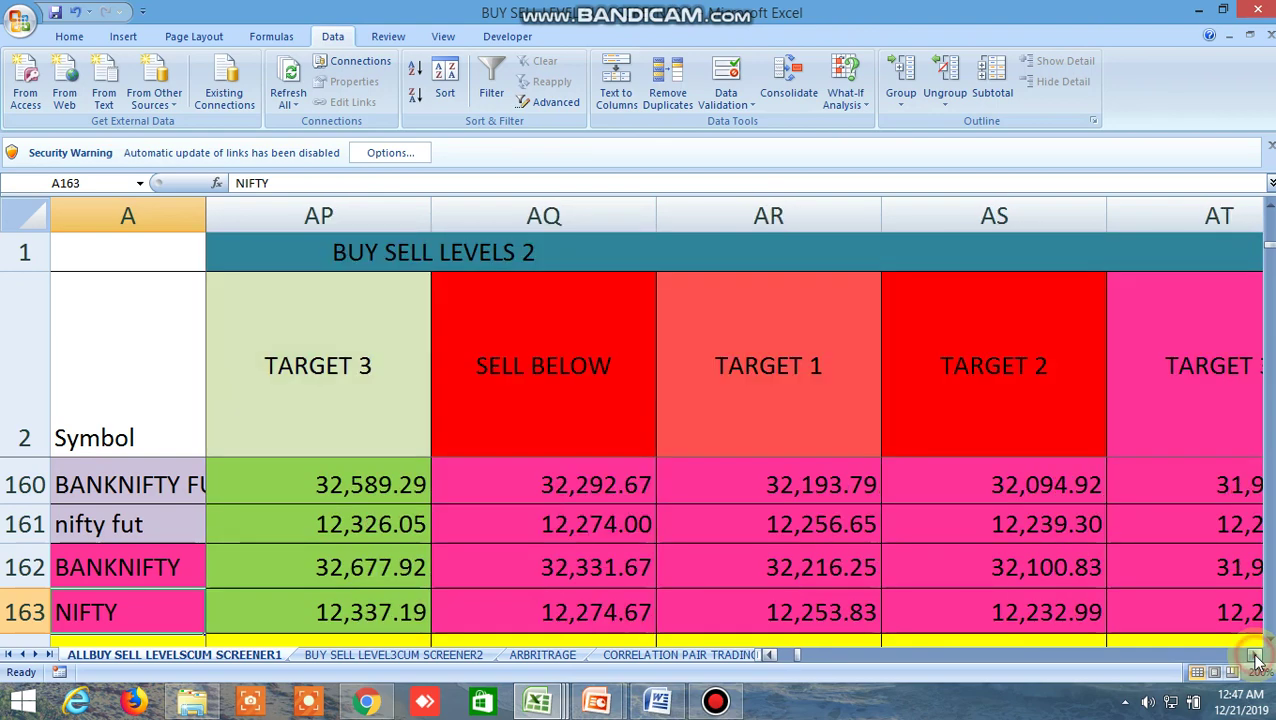
Examine the index rows' AVERAGE PRICES, 10/20 moving average cross and EMA 5-8-13 CROSSOVER columns
left_click(1256, 656)
left_click(1256, 656)
left_click(1256, 656)
left_click(1256, 656)
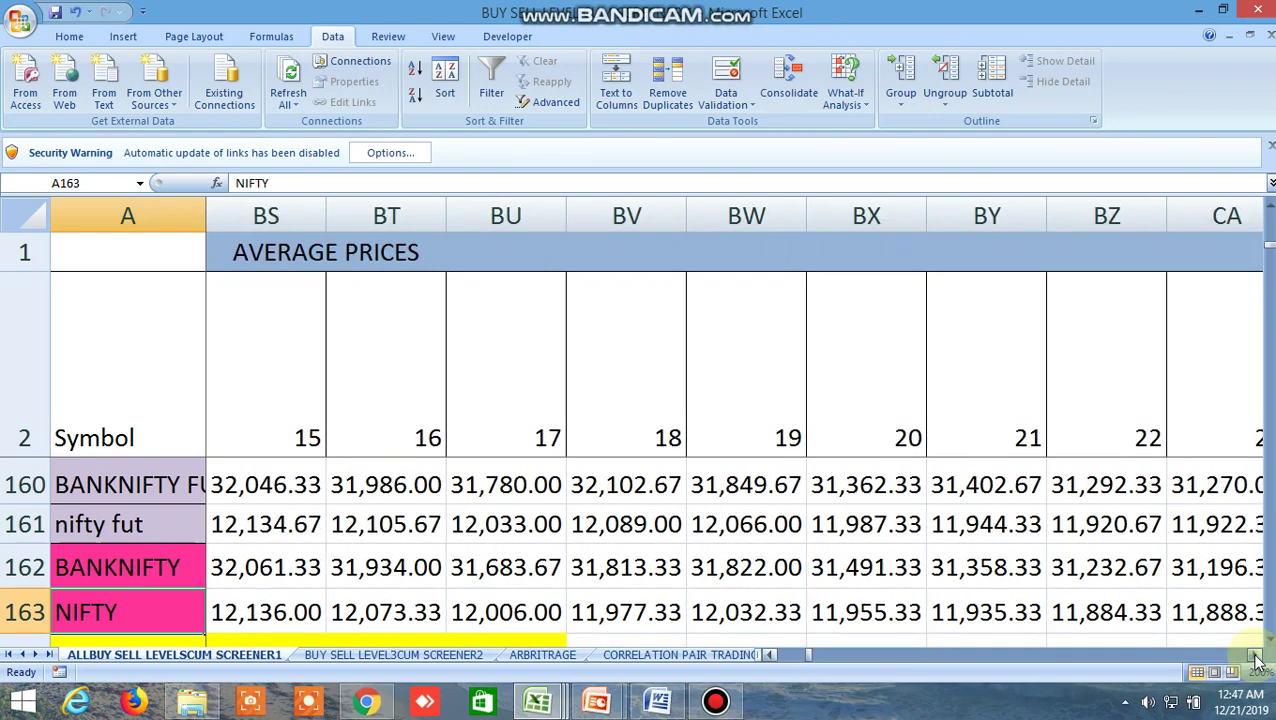
left_click(1256, 656)
left_click(1256, 656)
left_click(1256, 656)
left_click(1256, 656)
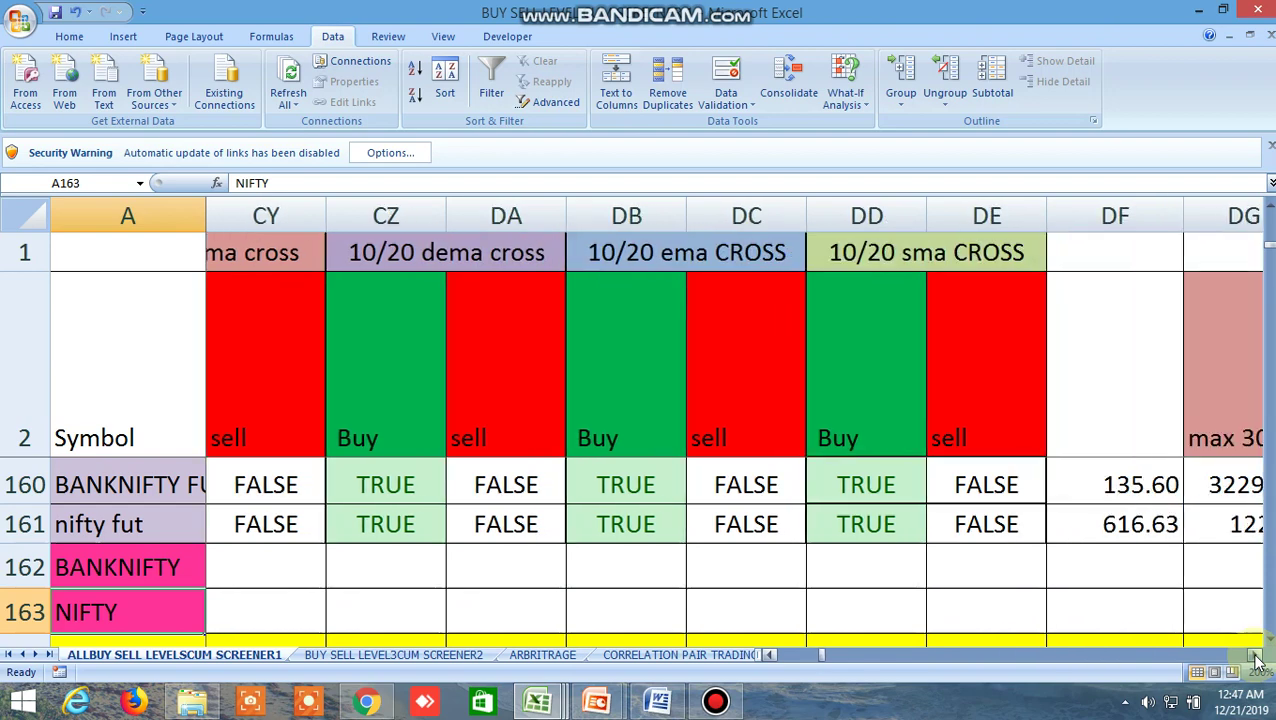
left_click(1256, 656)
left_click(1256, 656)
left_click(1256, 656)
left_click(1256, 656)
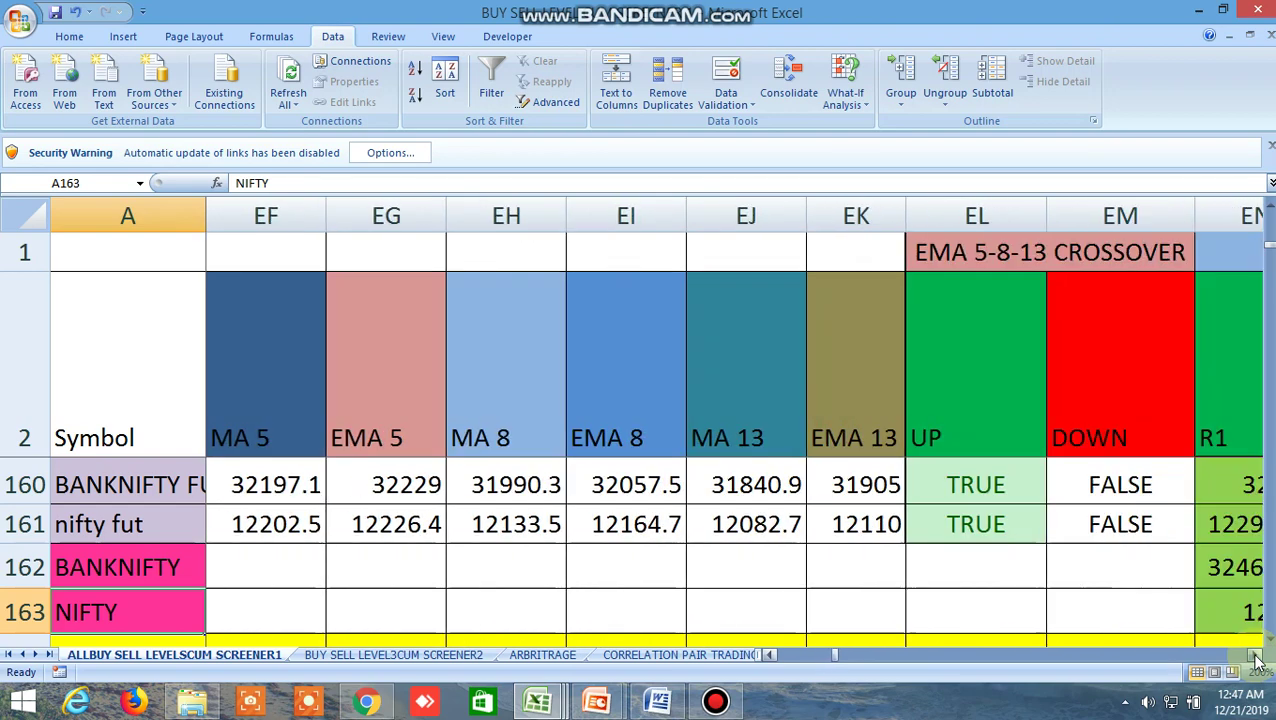
Examine the index rows' BUY SELL LEVELS 3, resistance support pivot point, Bollinger band and LTP VS PC CHANNEL columns
left_click(1256, 656)
left_click(1256, 656)
left_click(1256, 656)
left_click(1256, 656)
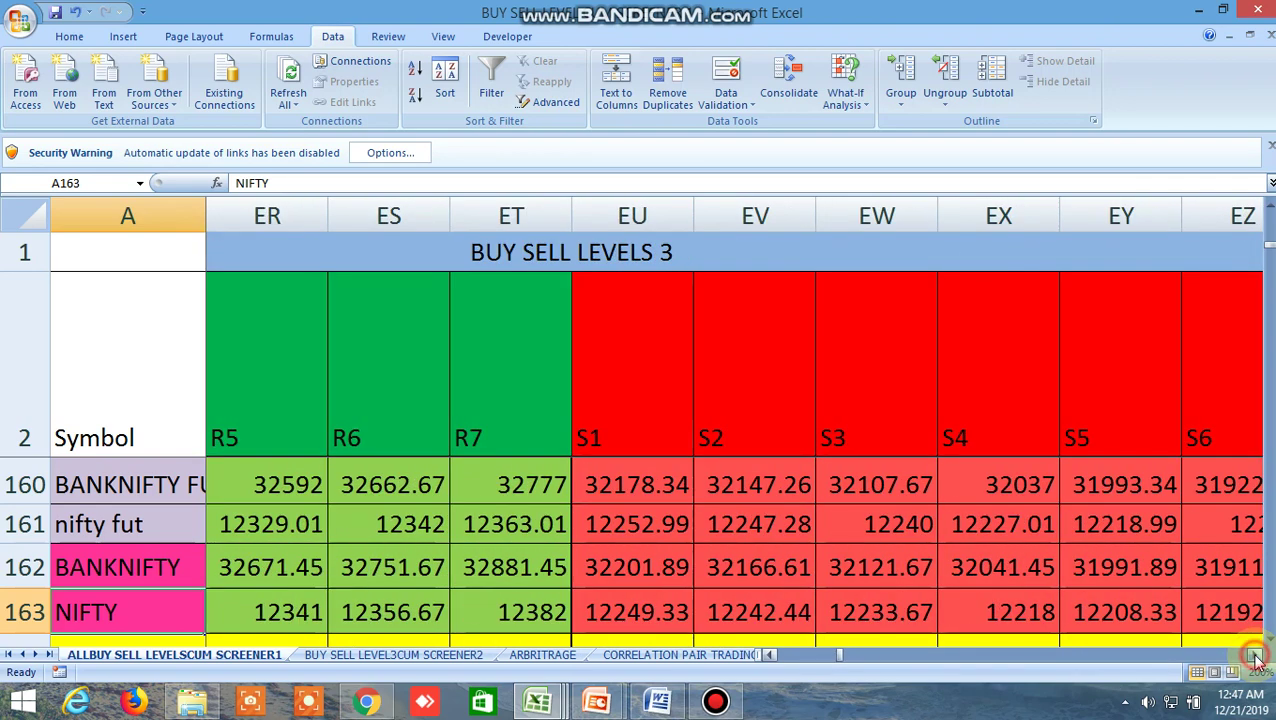
left_click(1256, 656)
left_click(1256, 656)
left_click(1256, 656)
left_click(1256, 656)
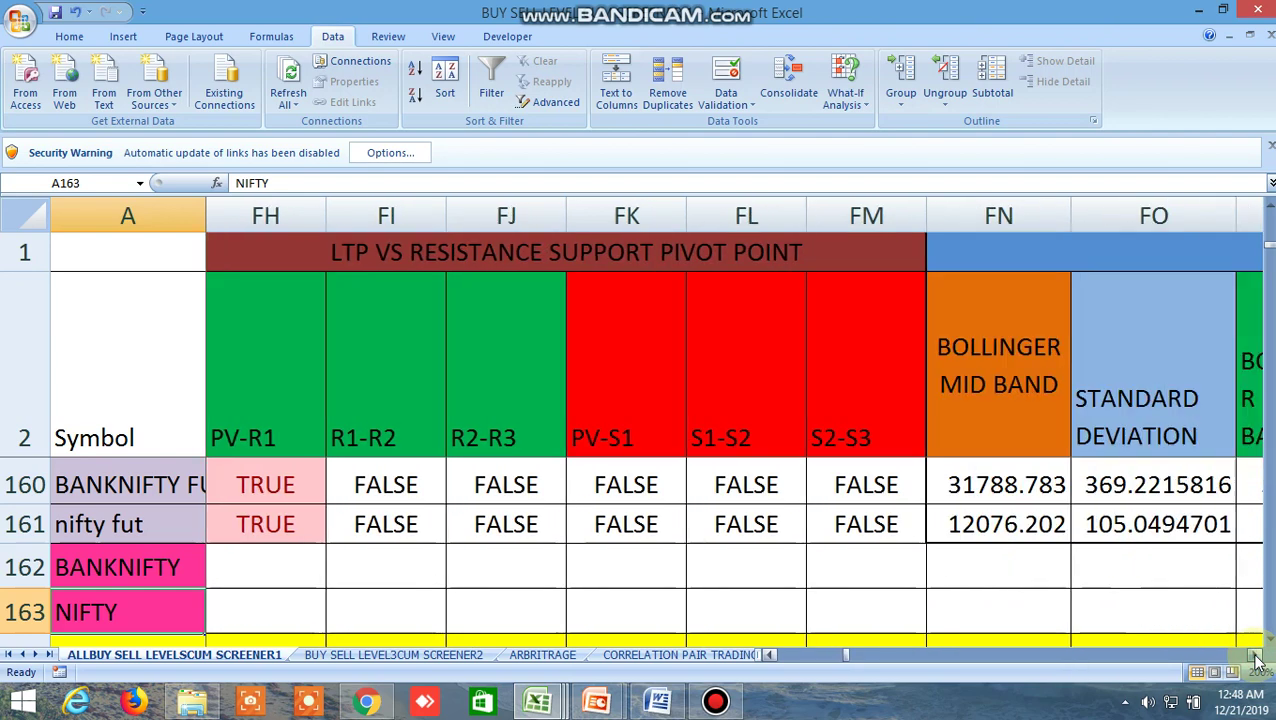
left_click(1256, 656)
left_click(1256, 656)
left_click(1256, 656)
left_click(1256, 656)
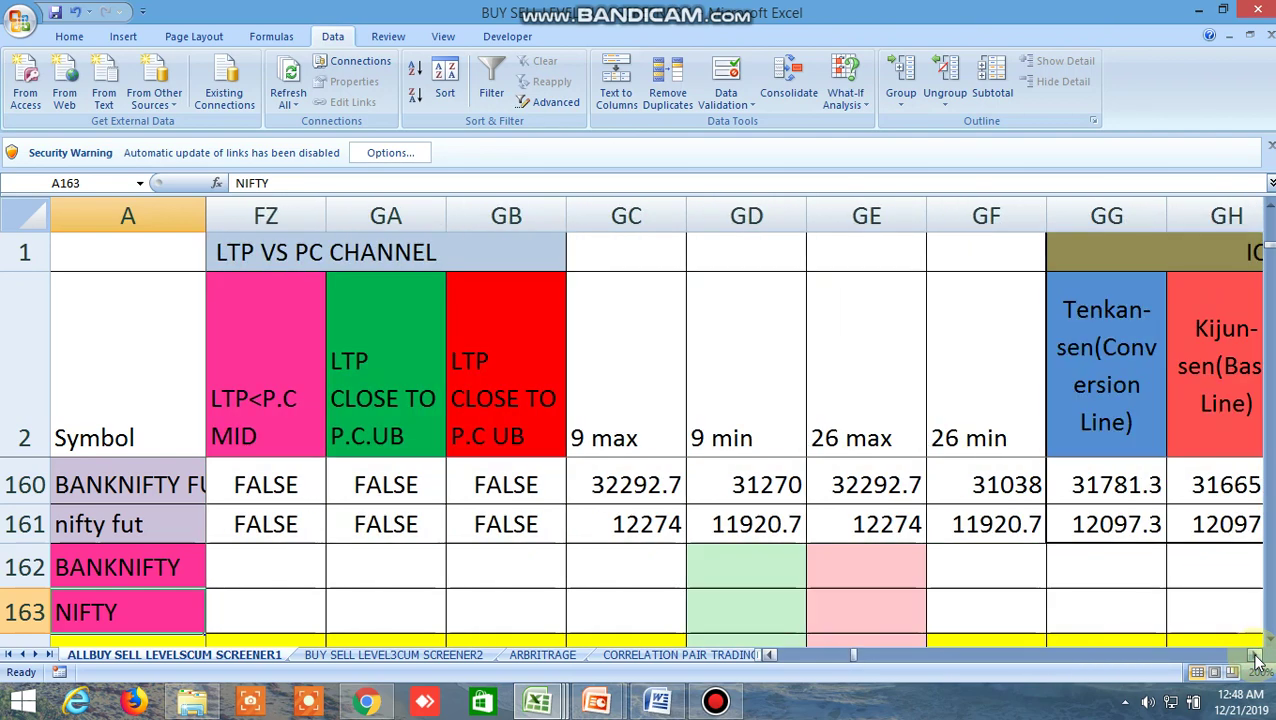
Examine the index rows' Ichimoku cloud signal, TIRONE LEVEL, linear regression, trend and QUARTILE 1 columns
left_click(1256, 656)
left_click(1256, 656)
left_click(1256, 656)
left_click(1256, 656)
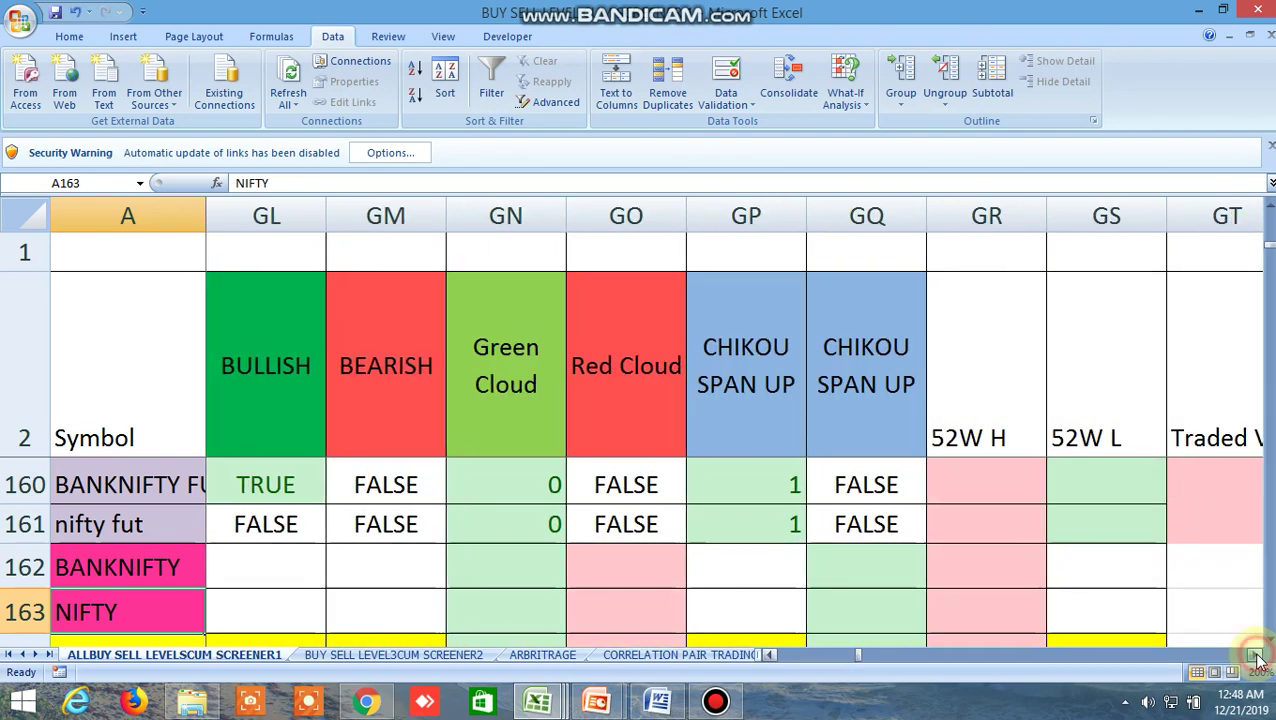
left_click(1256, 656)
left_click(1256, 656)
left_click(1256, 656)
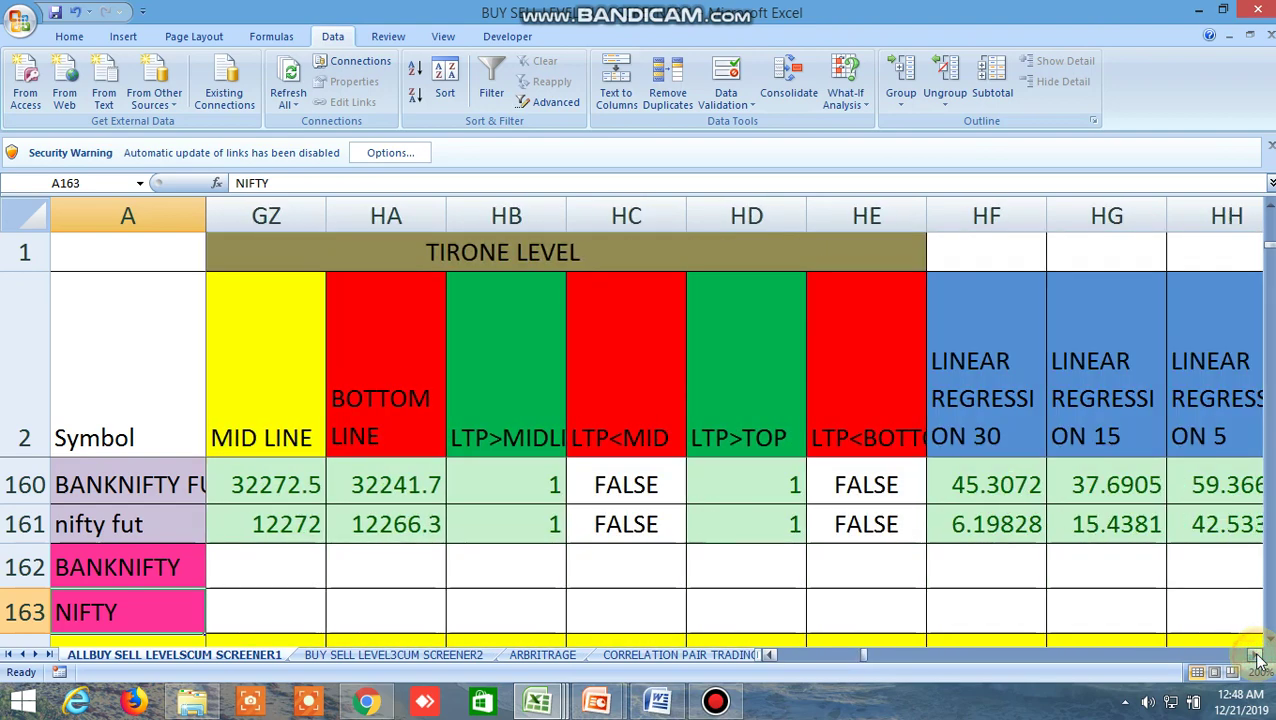
left_click(1256, 656)
left_click(1256, 656)
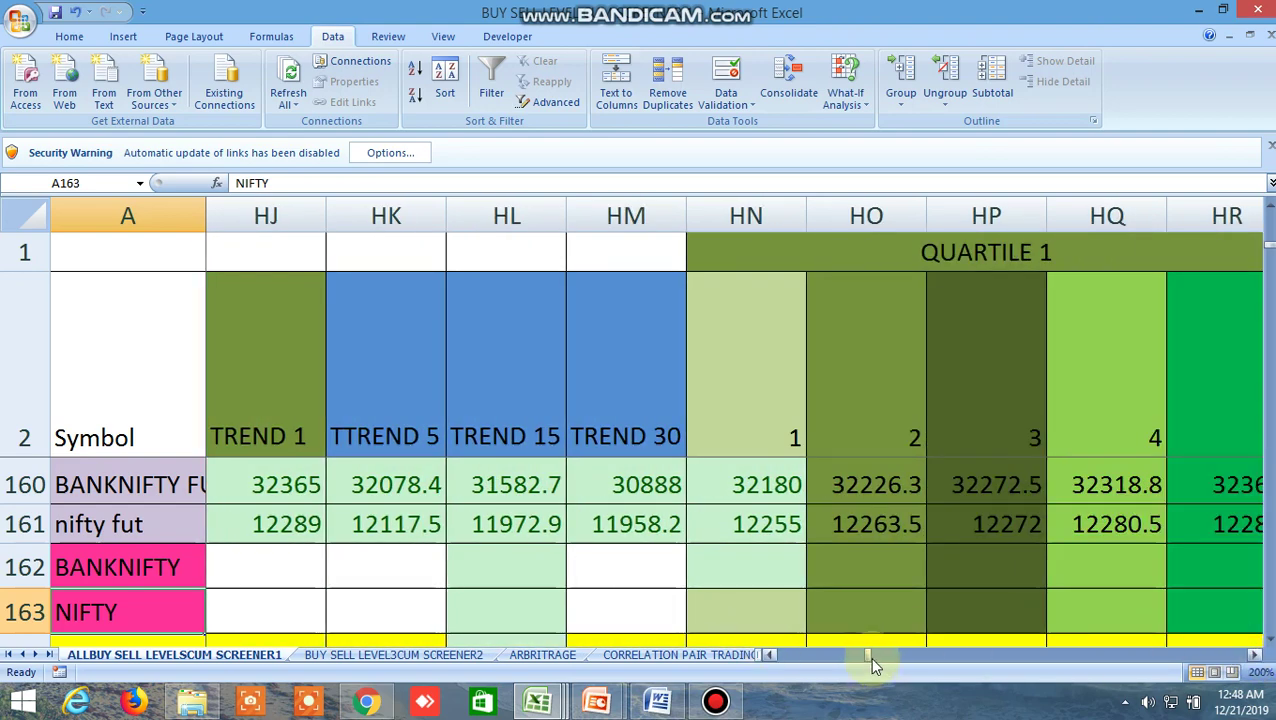
Go to the COMMODITY rows starting at CRUDEOIL and examine their columns from the price levels across to TIRONE LEVEL
left_click_drag(866, 654, 785, 656)
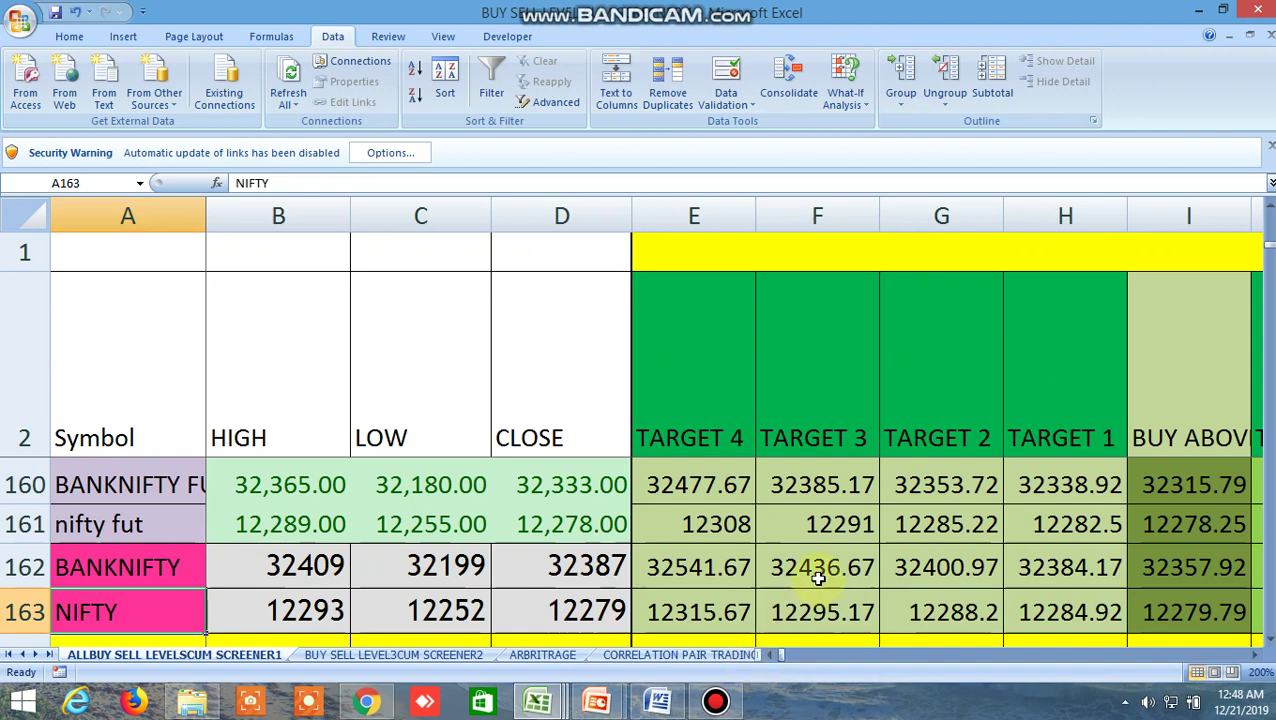
scroll(818, 578, "up", 4)
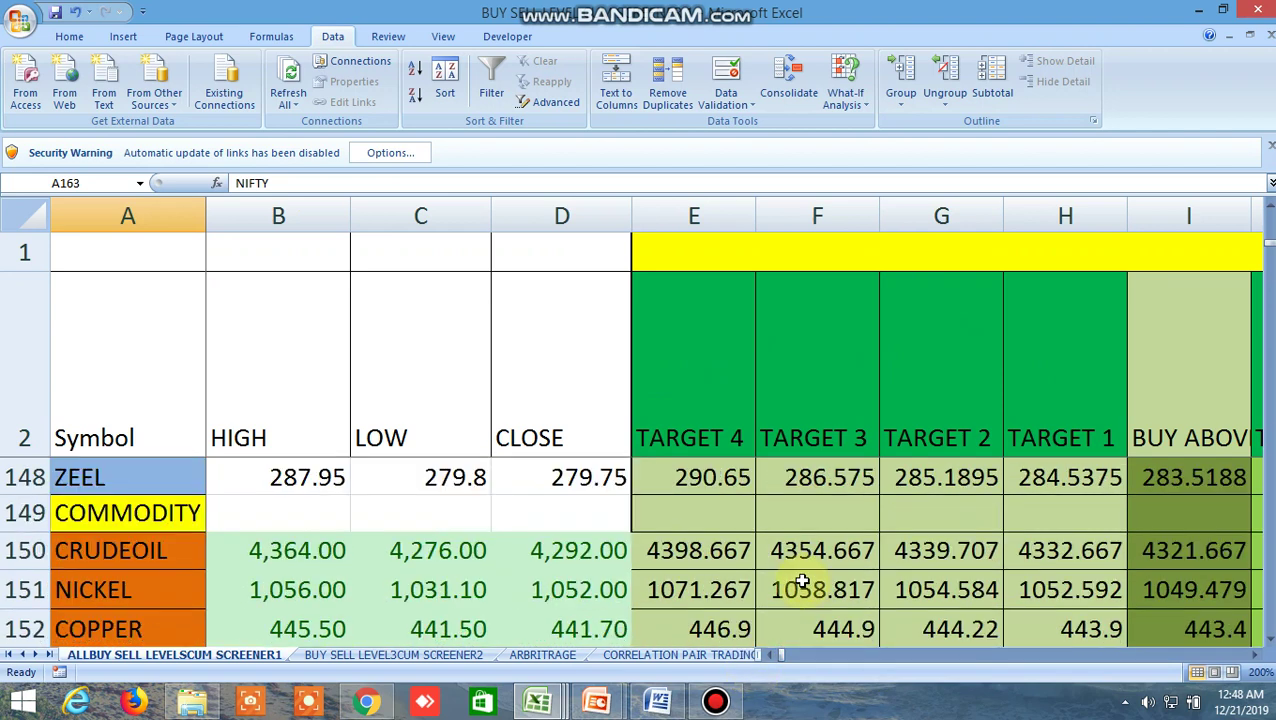
left_click(1268, 640)
left_click(1268, 640)
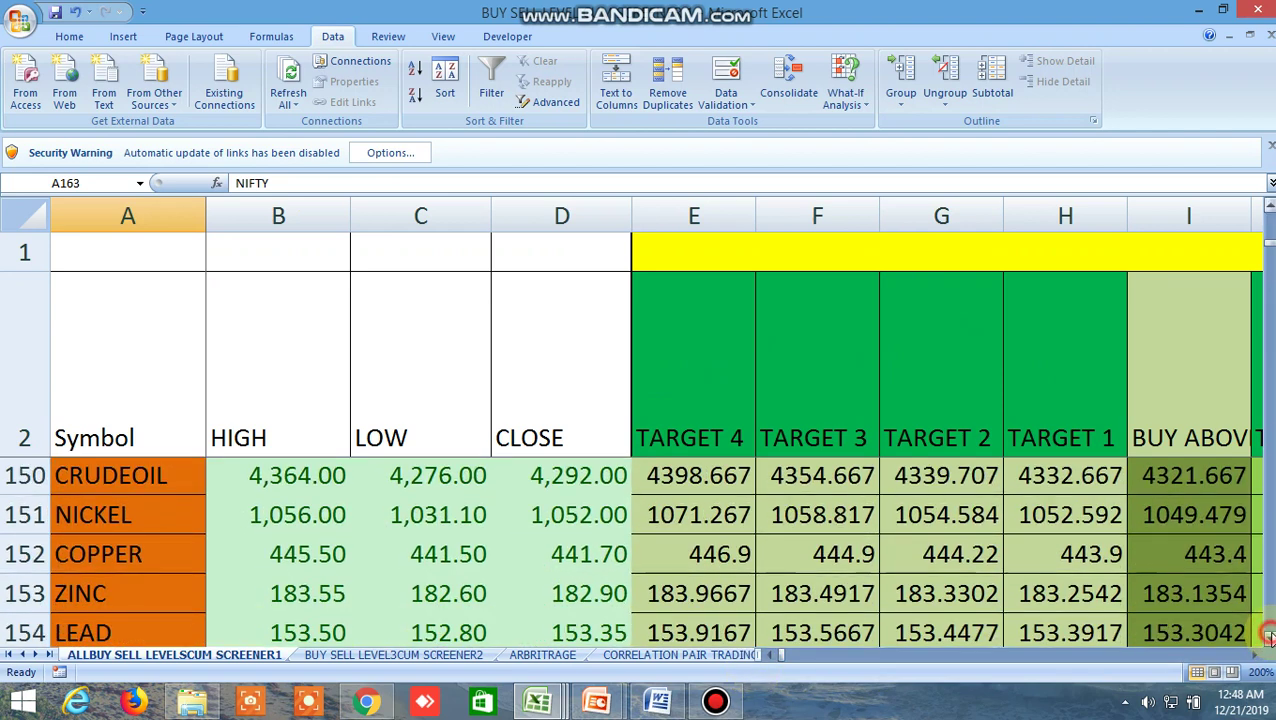
left_click_drag(1255, 655, 1257, 655)
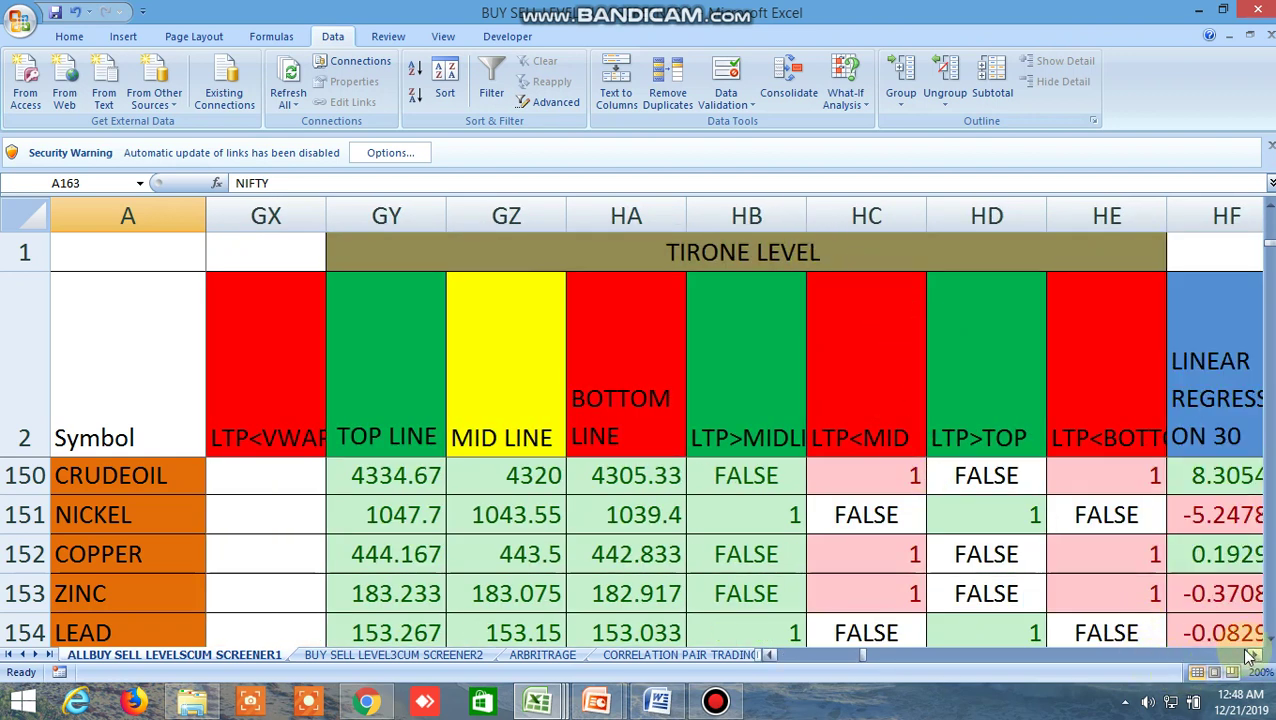
Examine the LEAD, ALUMINIUM, SILVER, GOLD and NATURAL GAS rows from the first price columns across to TIRONE LEVEL
left_click_drag(861, 657, 776, 655)
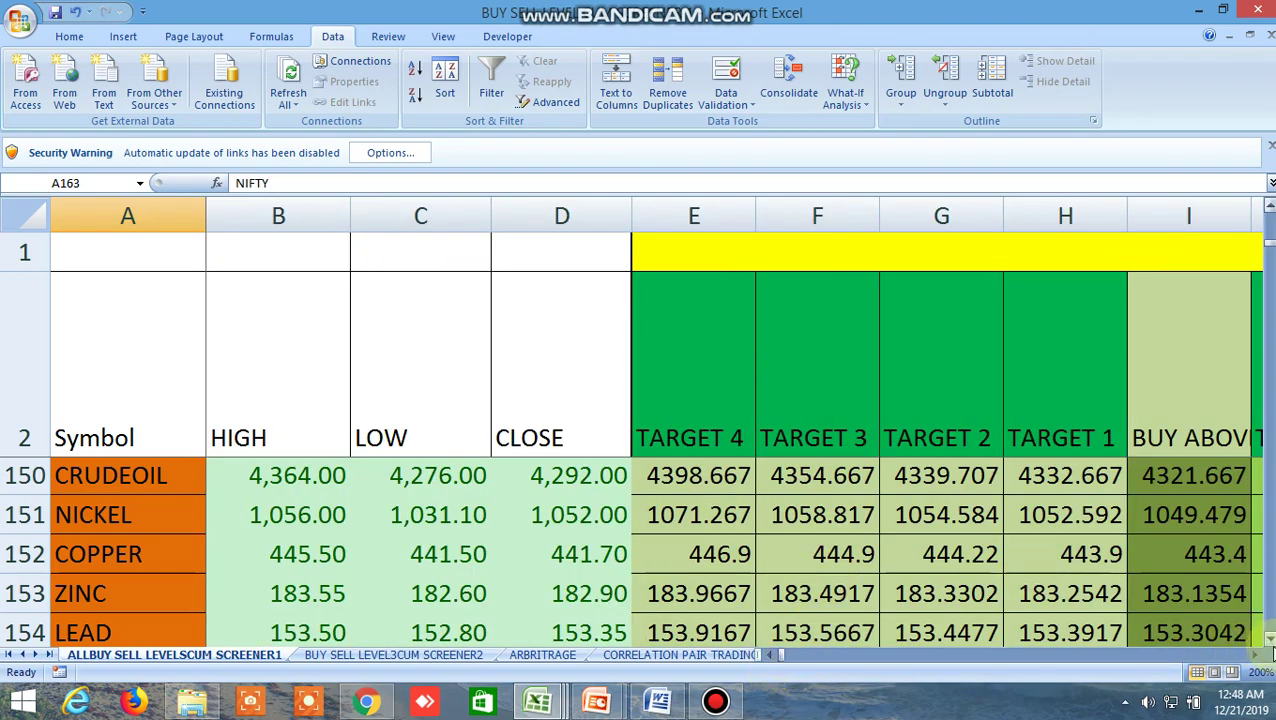
left_click(1269, 641)
left_click(1269, 641)
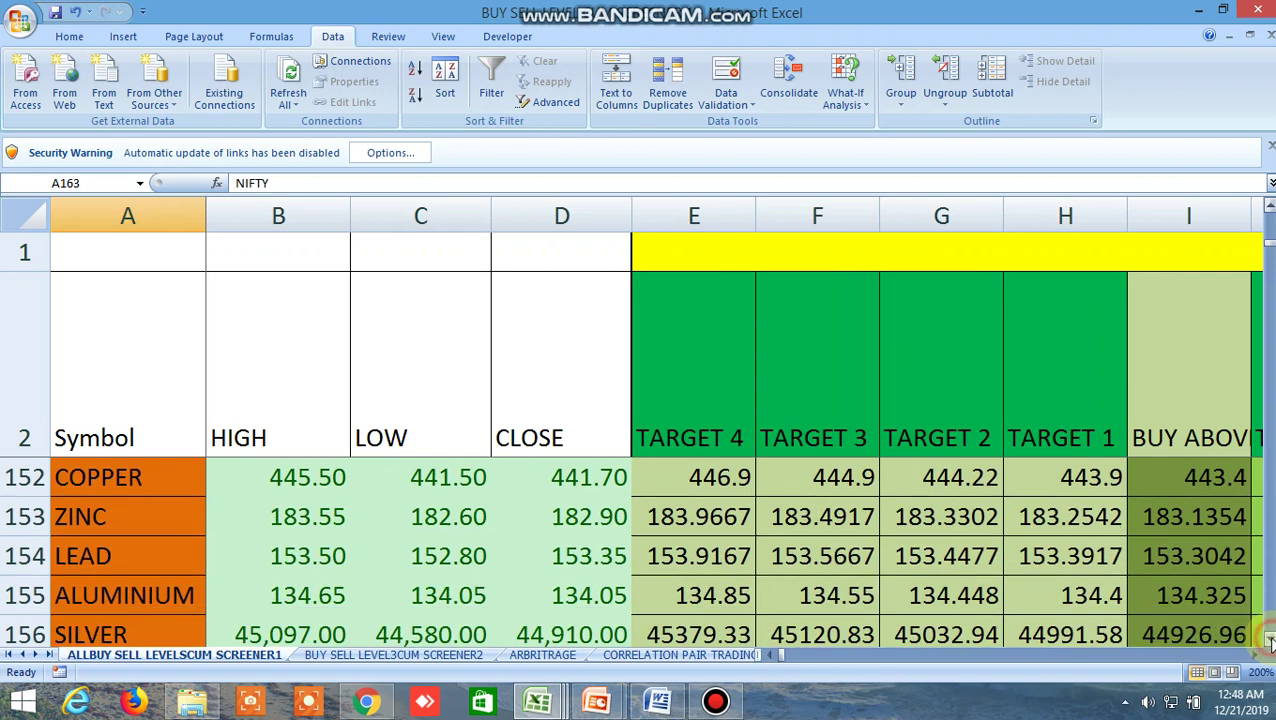
left_click(1269, 641)
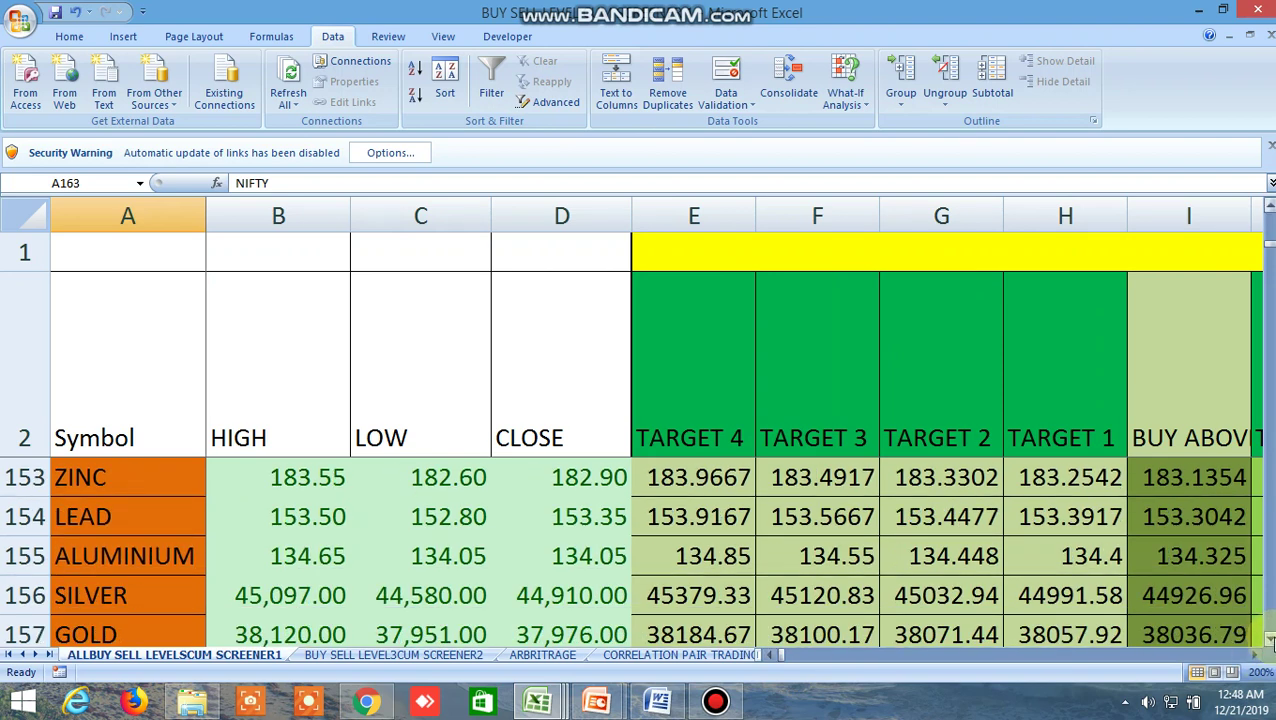
left_click(1269, 641)
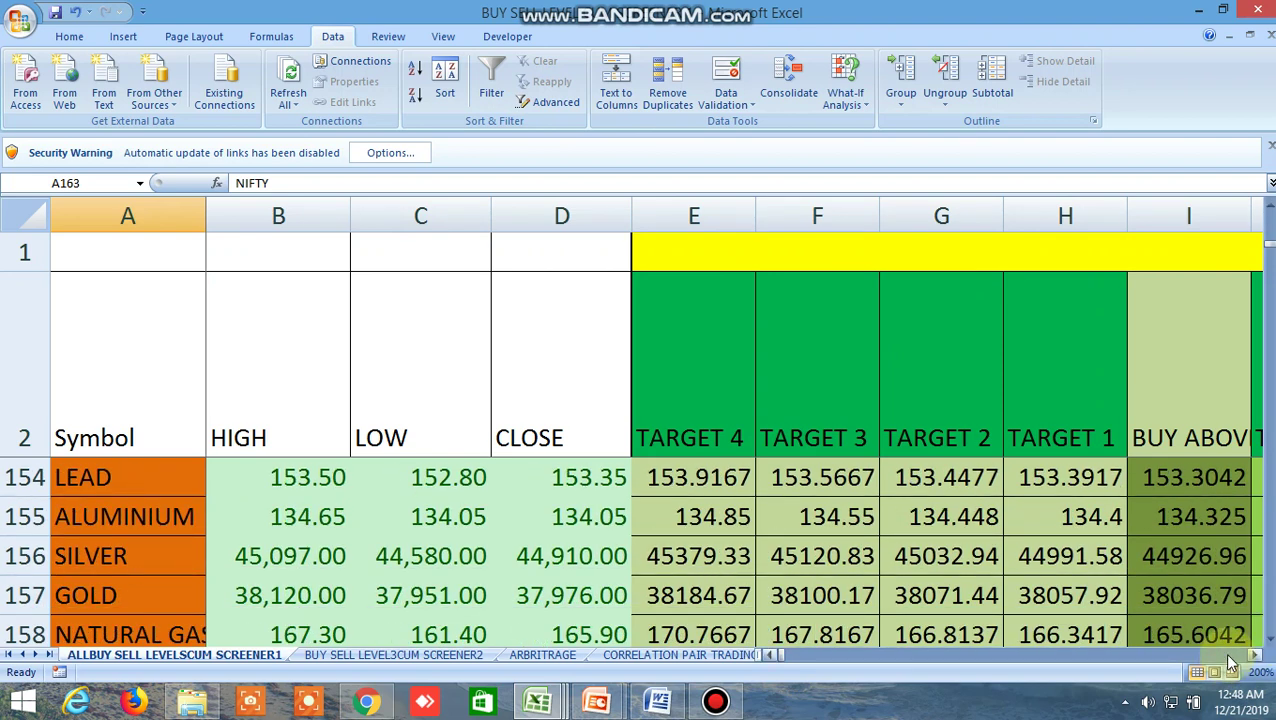
left_click(1256, 655)
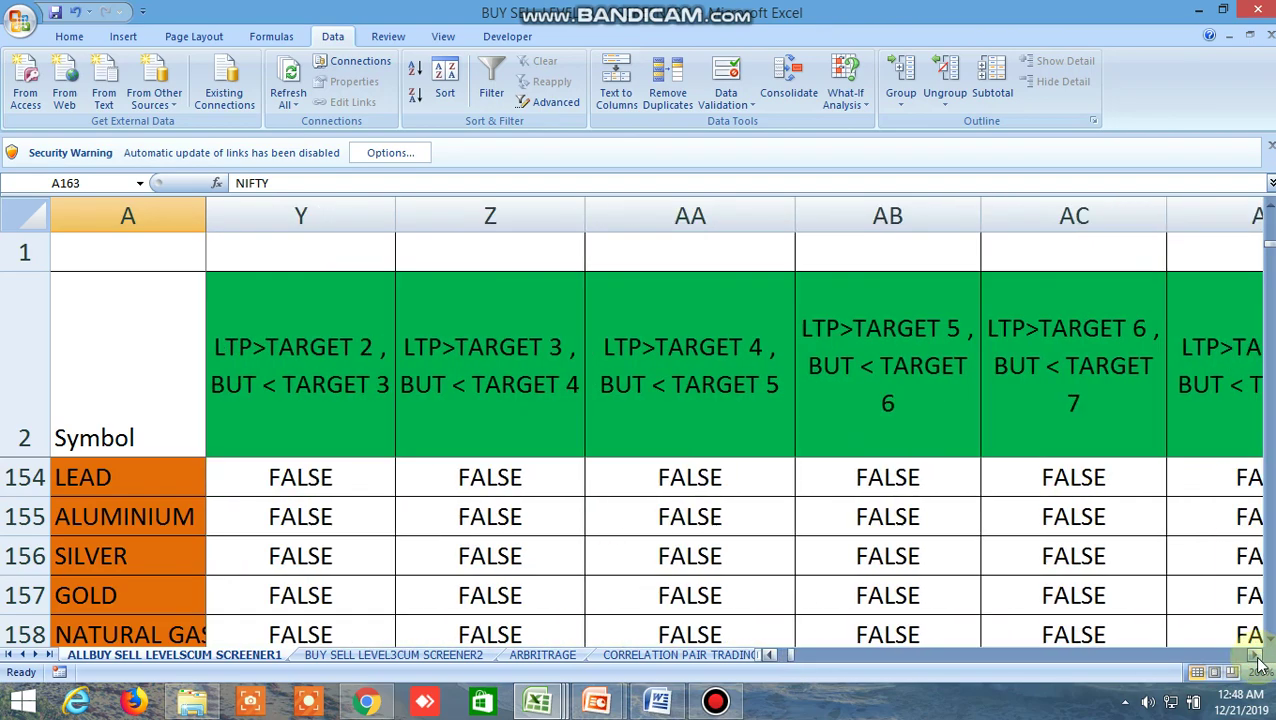
left_click_drag(1258, 662, 1258, 662)
left_click_drag(1257, 656, 1257, 660)
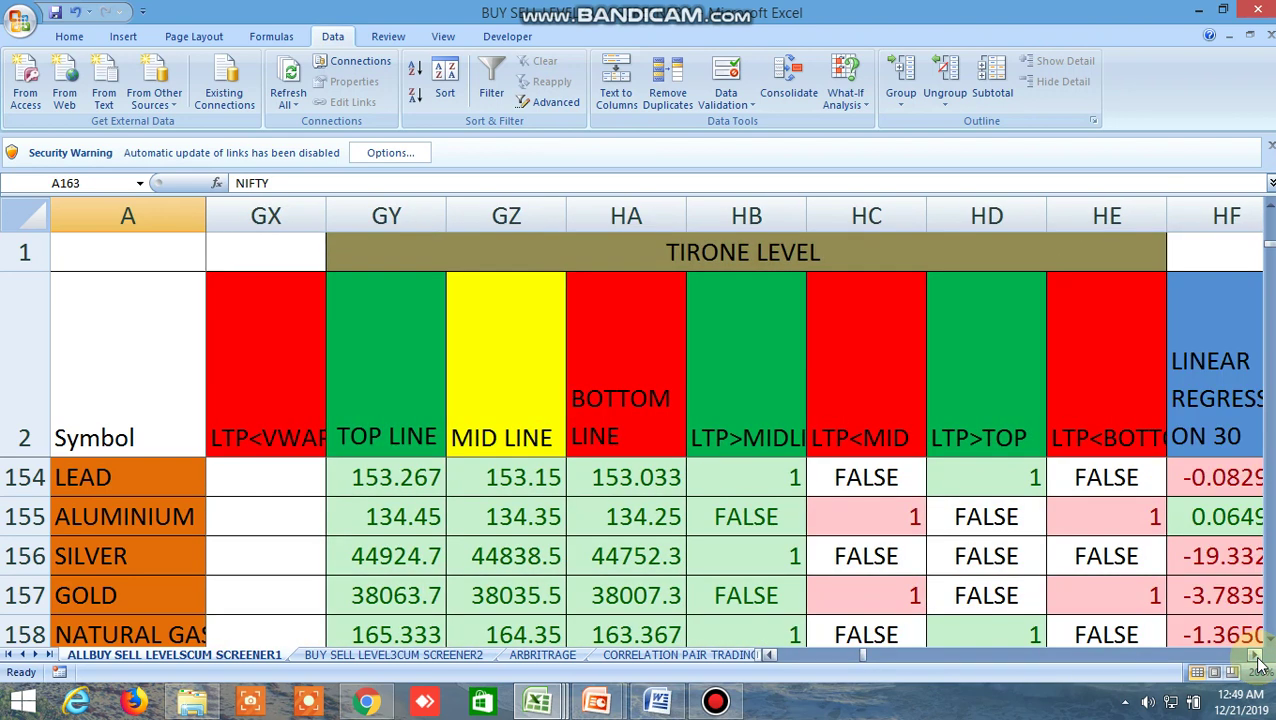
Go to the futures rows around CANBK and examine their columns from HIGH, LOW and CLOSE across to the sell targets
left_click_drag(866, 658, 768, 660)
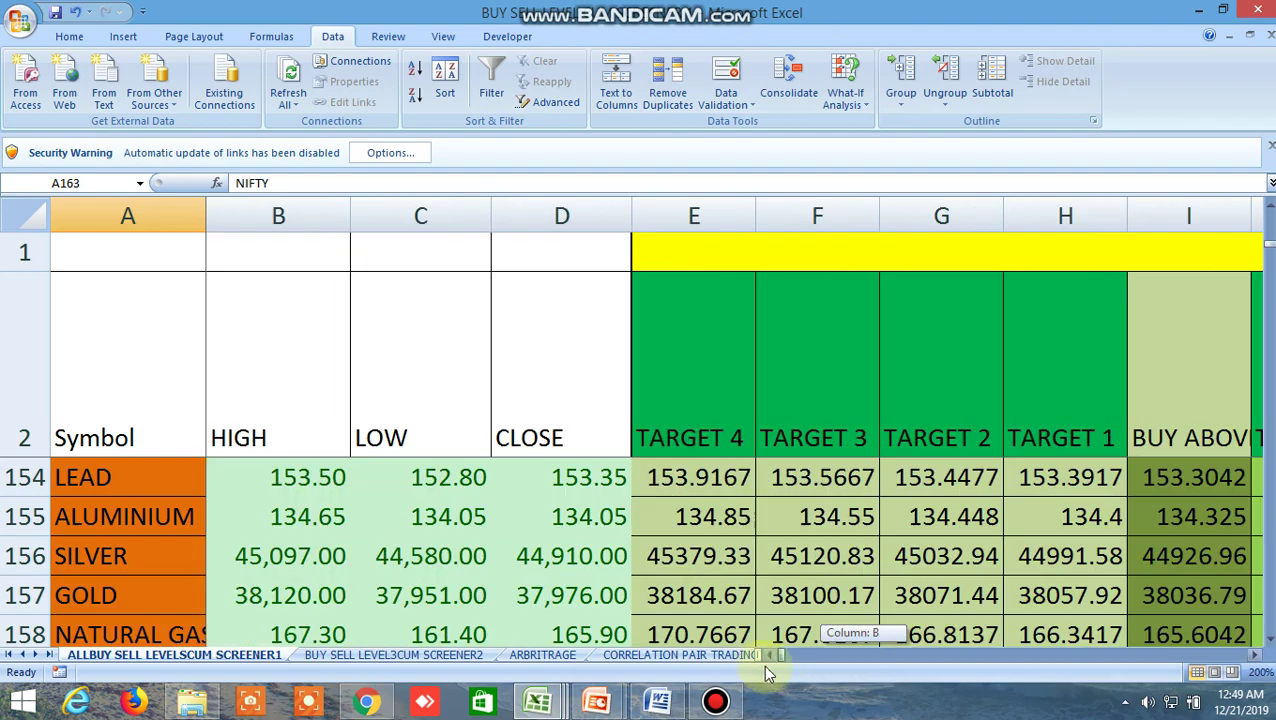
scroll(792, 568, "down", 5)
scroll(792, 568, "down", 8)
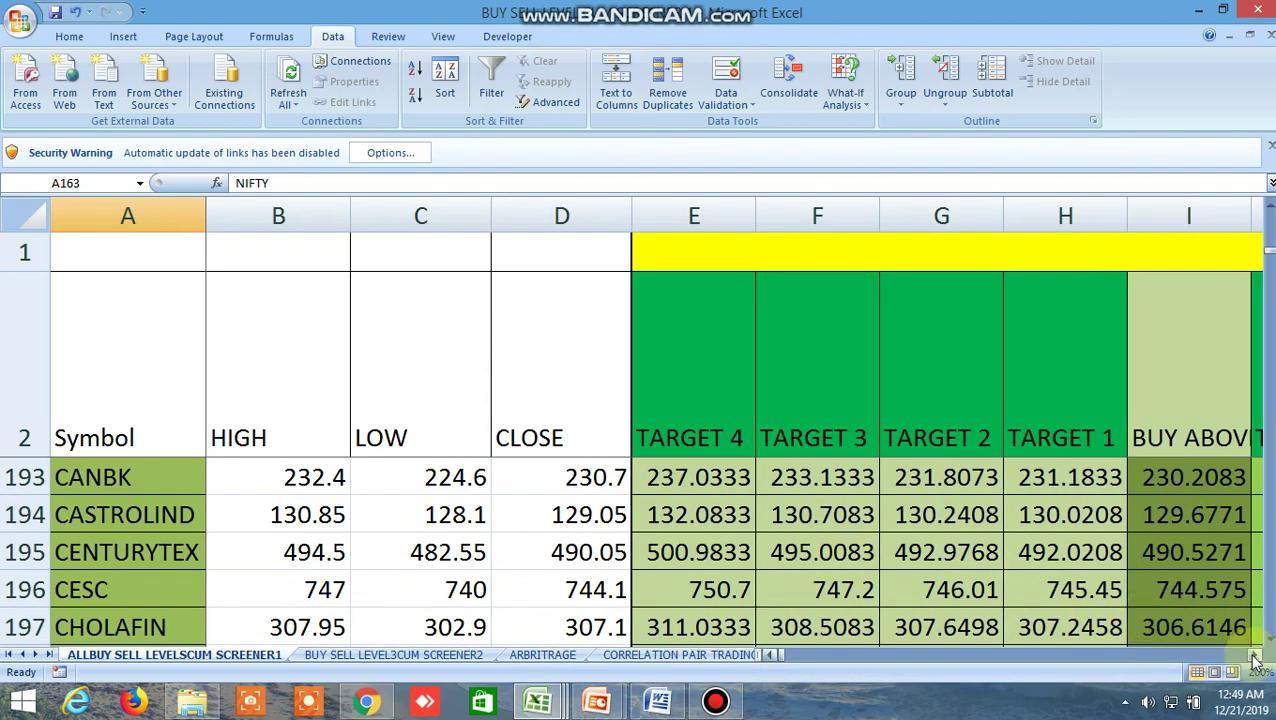
left_click_drag(1255, 657, 1255, 660)
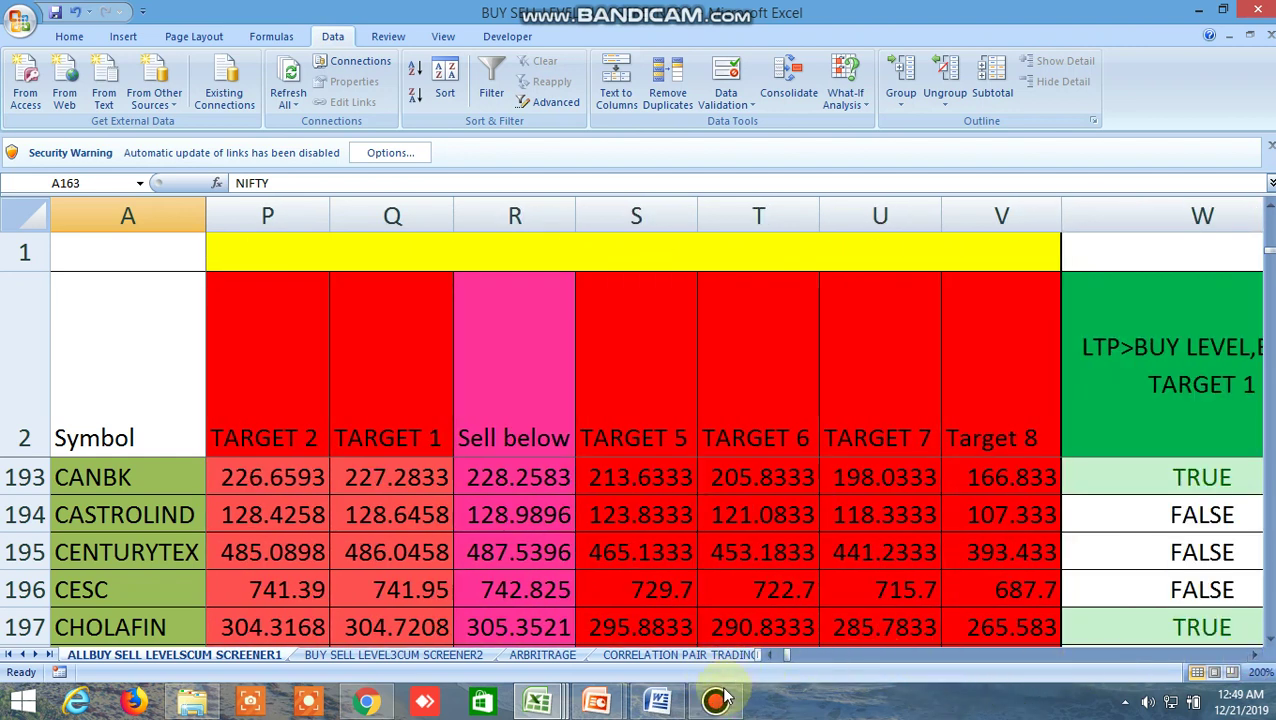
Switch to the other BUY SELL LEVEL CUM SCREENER workbook and select CRUDEOIL's BUY ABOVE level under BUY SELL LEVELS 1
mouse_move(537, 703)
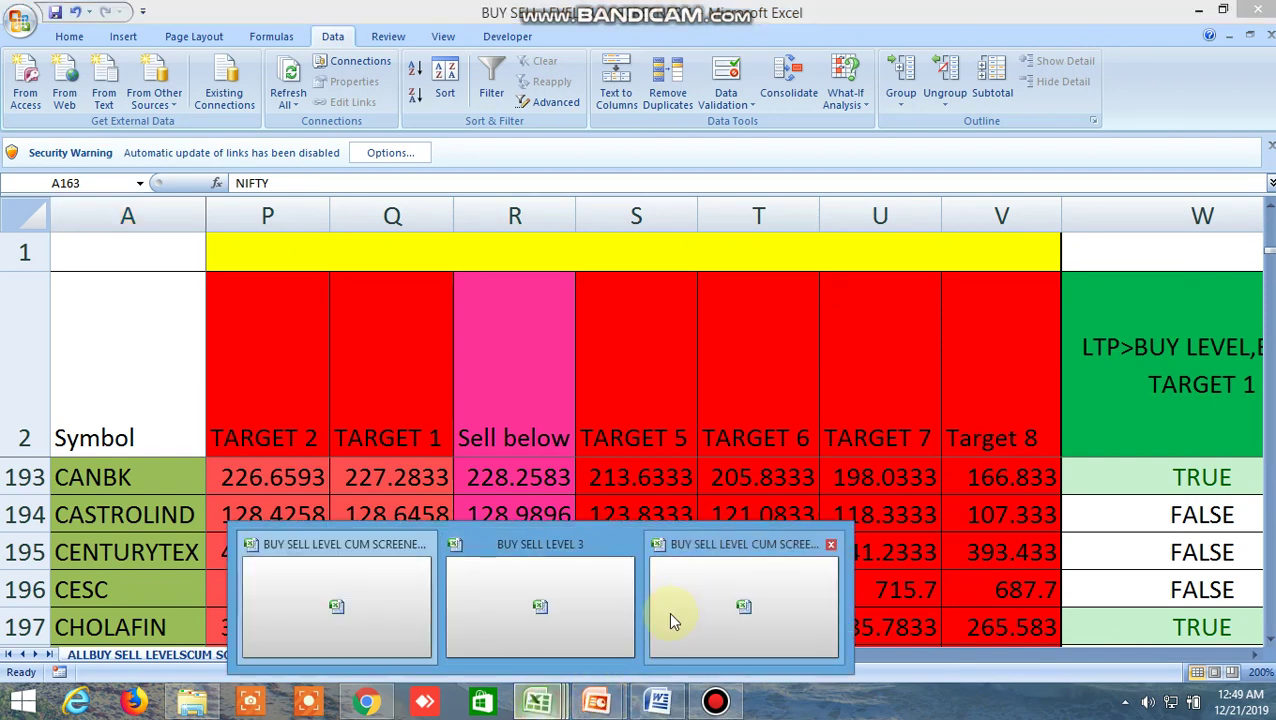
left_click(787, 612)
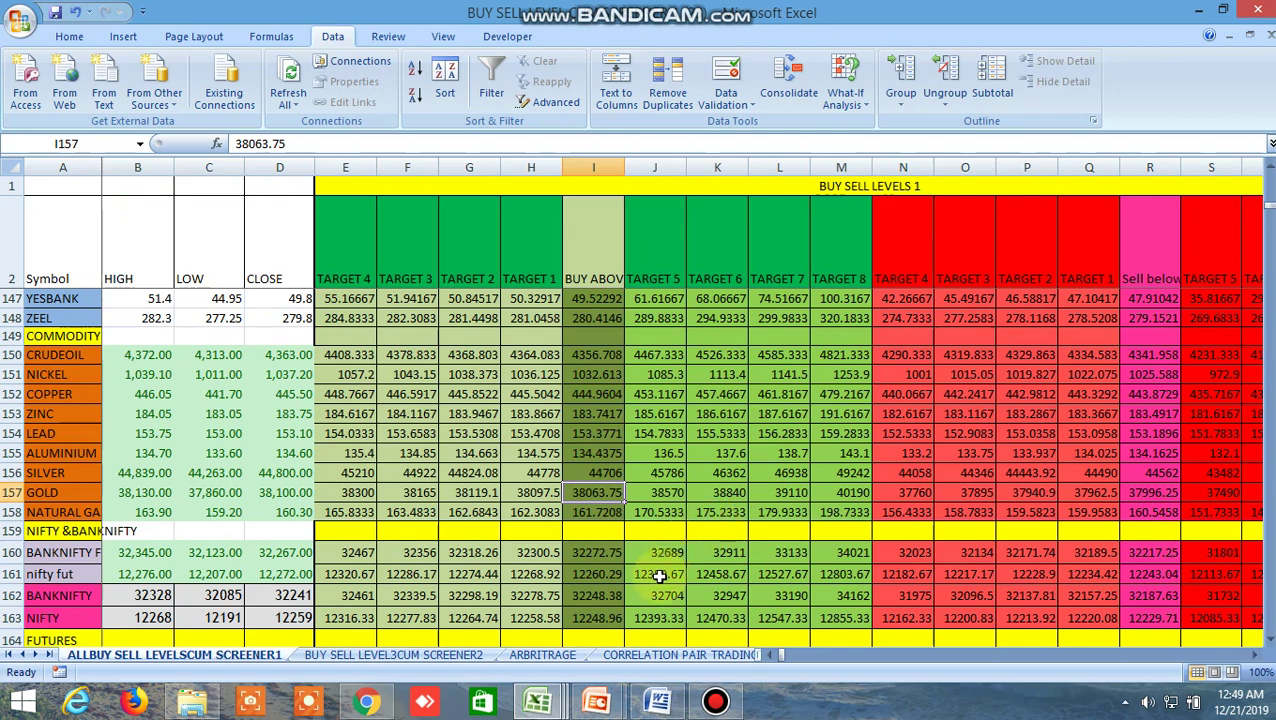
mouse_move(537, 703)
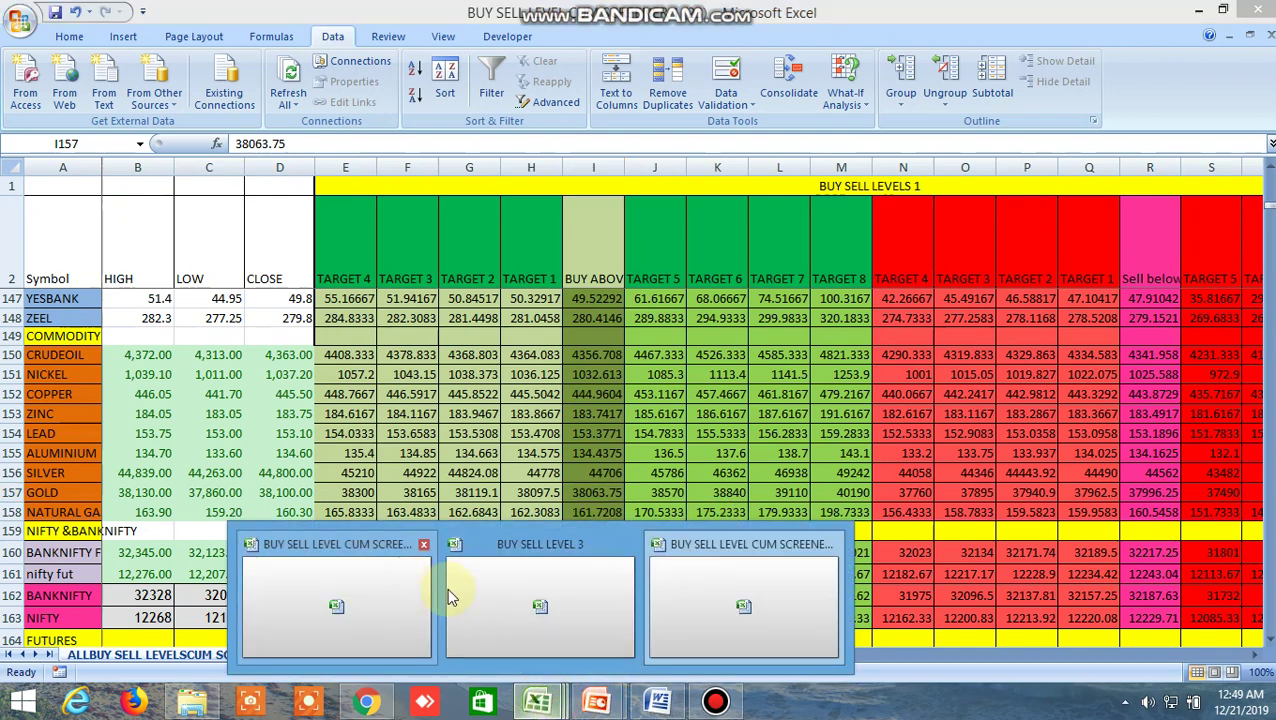
left_click(535, 602)
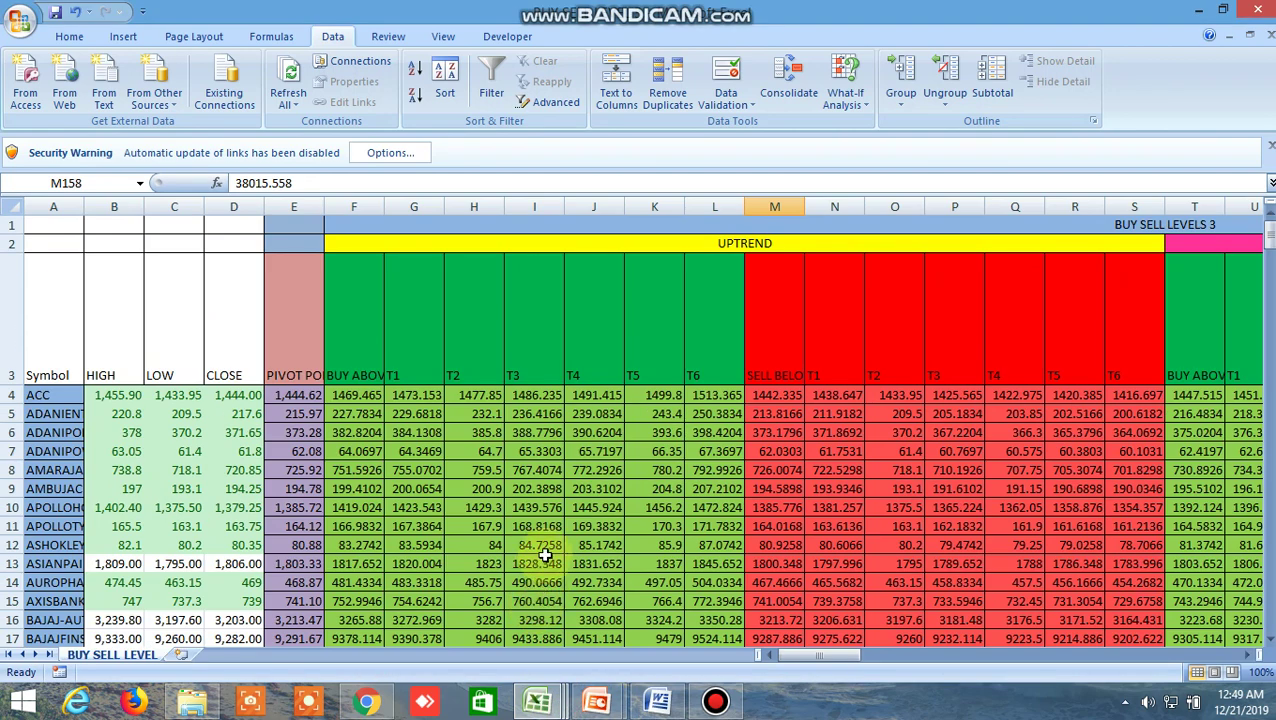
mouse_move(557, 704)
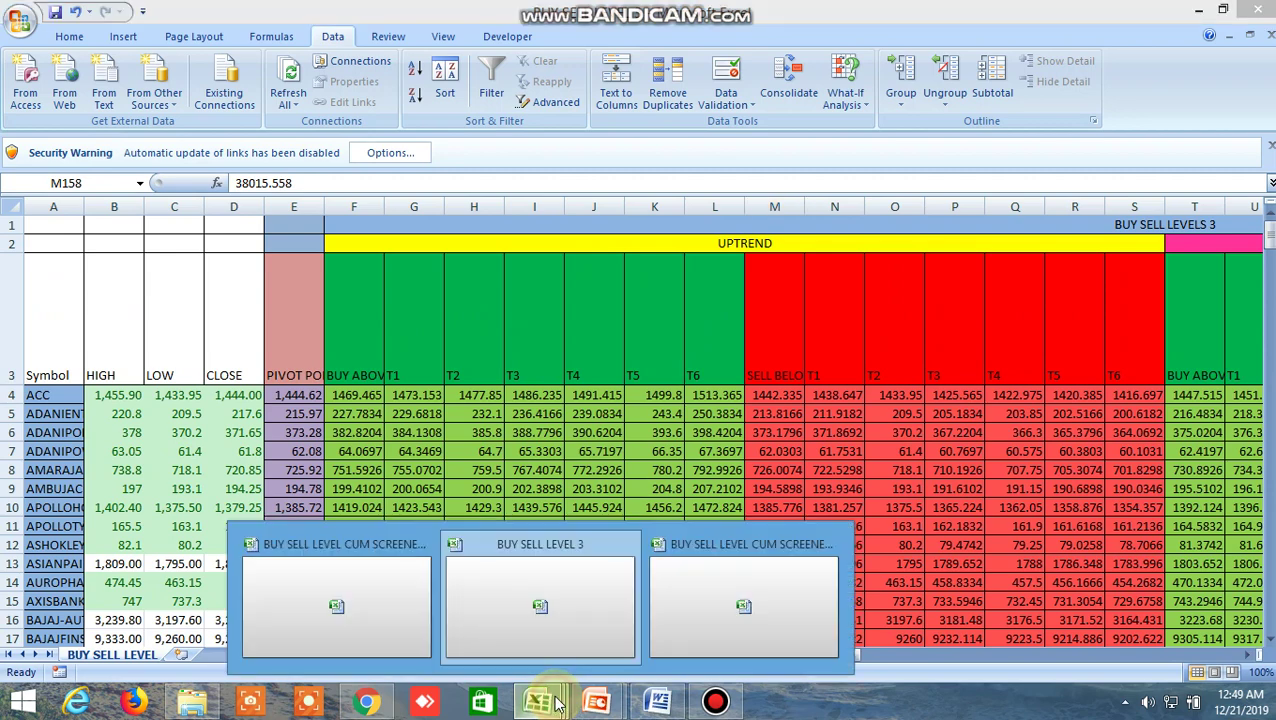
left_click(771, 616)
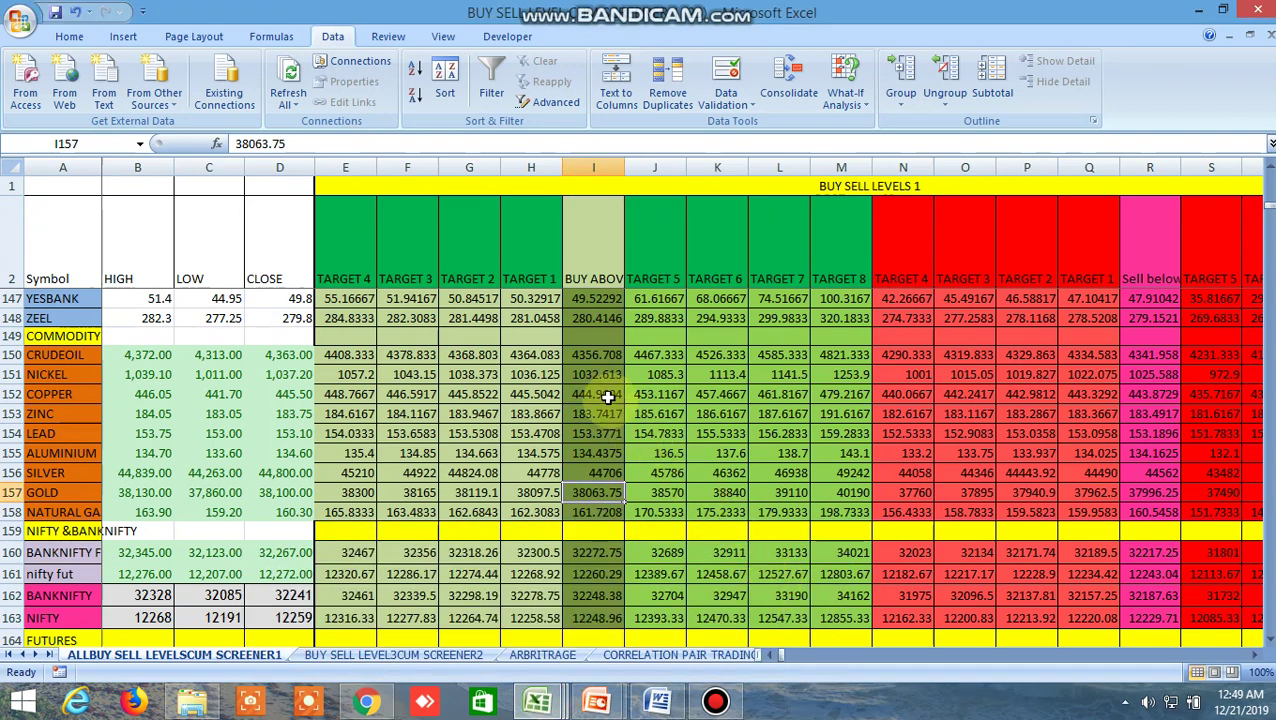
left_click(598, 356)
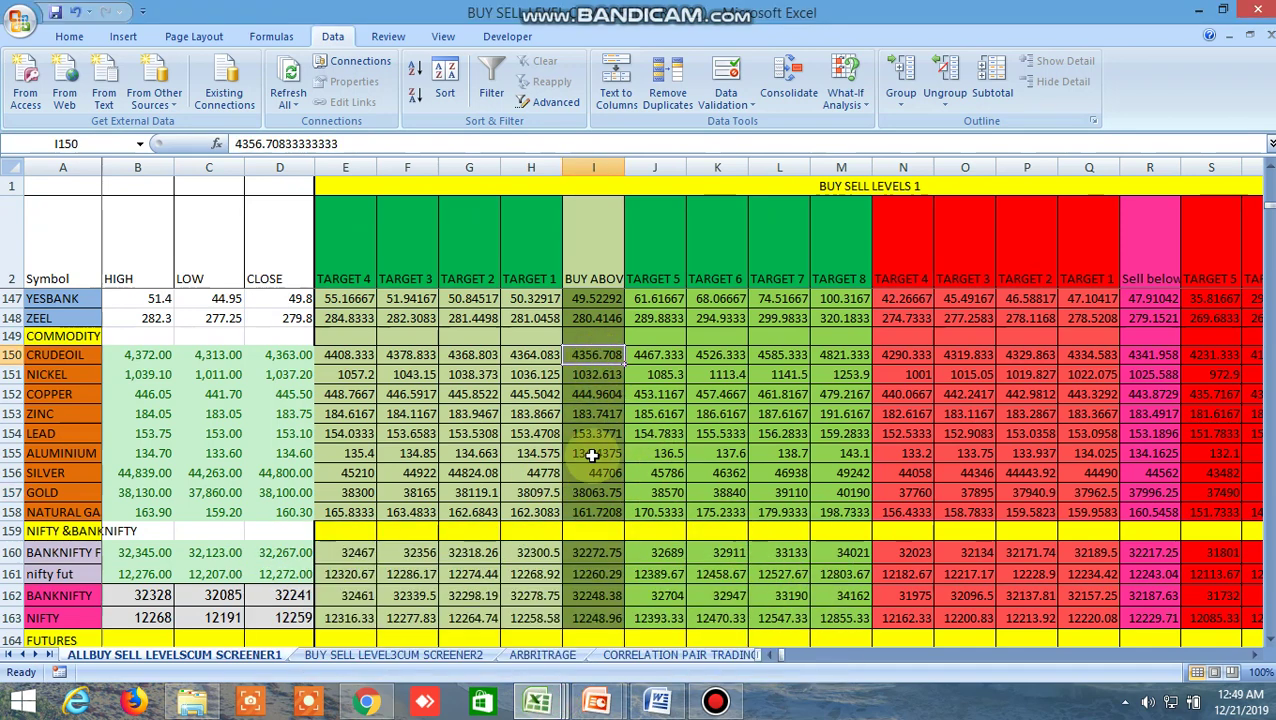
Open the BUY SELL LEVEL 4 (18) workbook from the Downloads folder and go to its COMMODITY rows
left_click(190, 704)
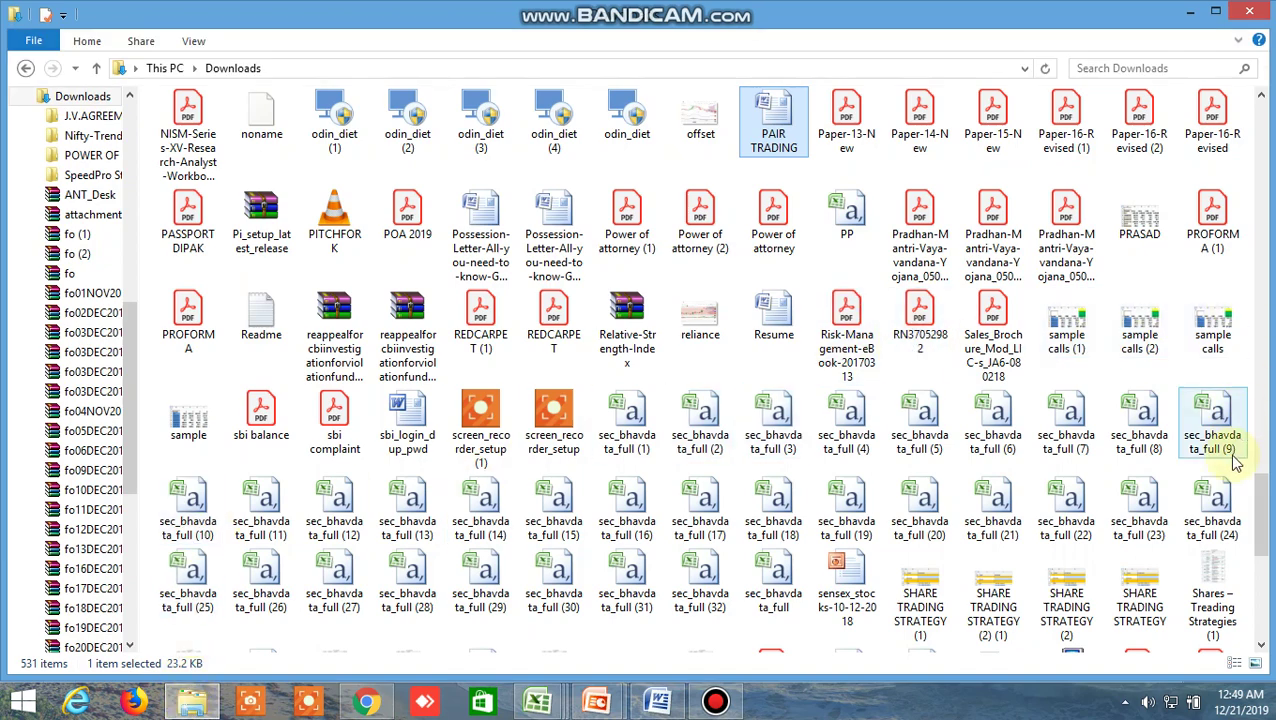
left_click_drag(1265, 512, 1234, 213)
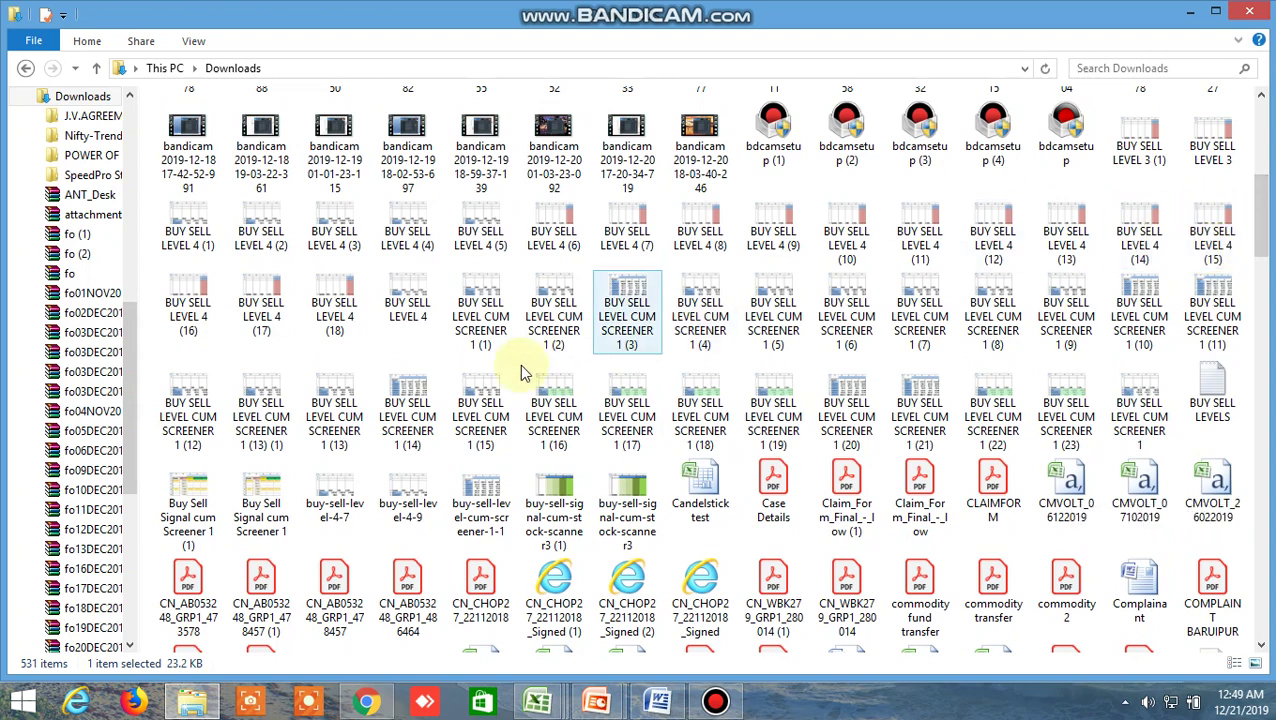
double_click(338, 306)
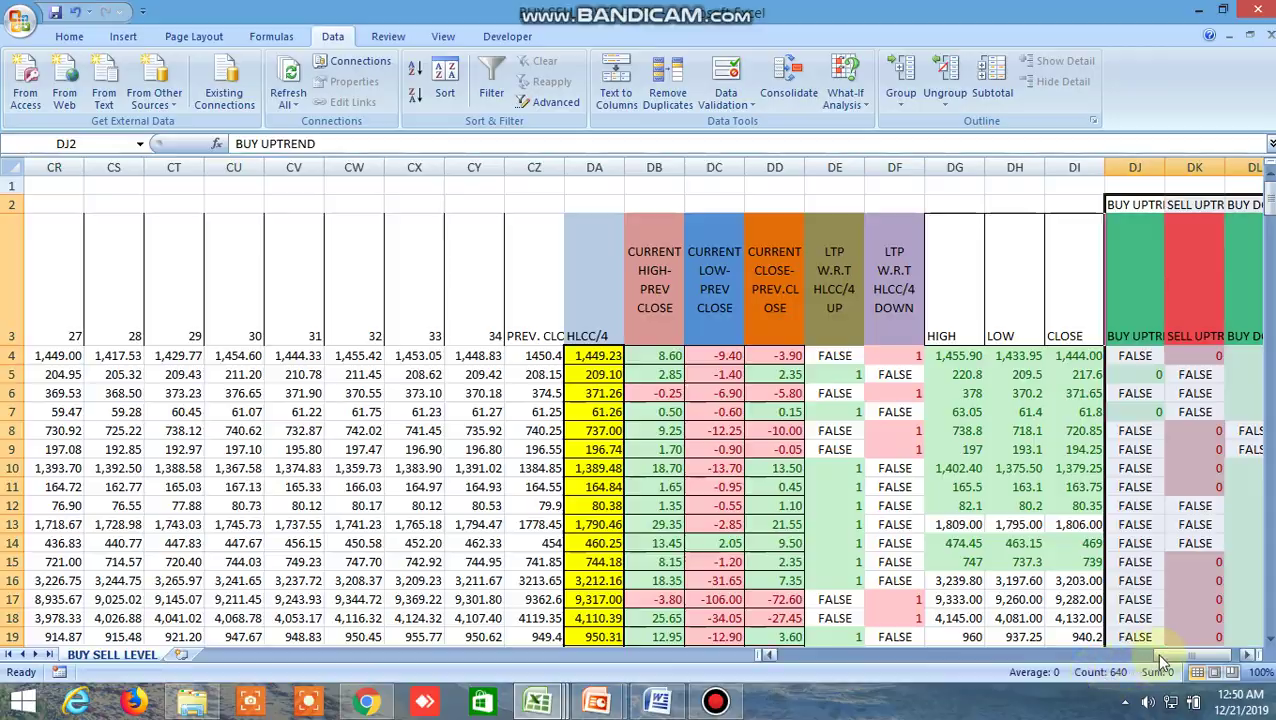
left_click_drag(1162, 656, 754, 641)
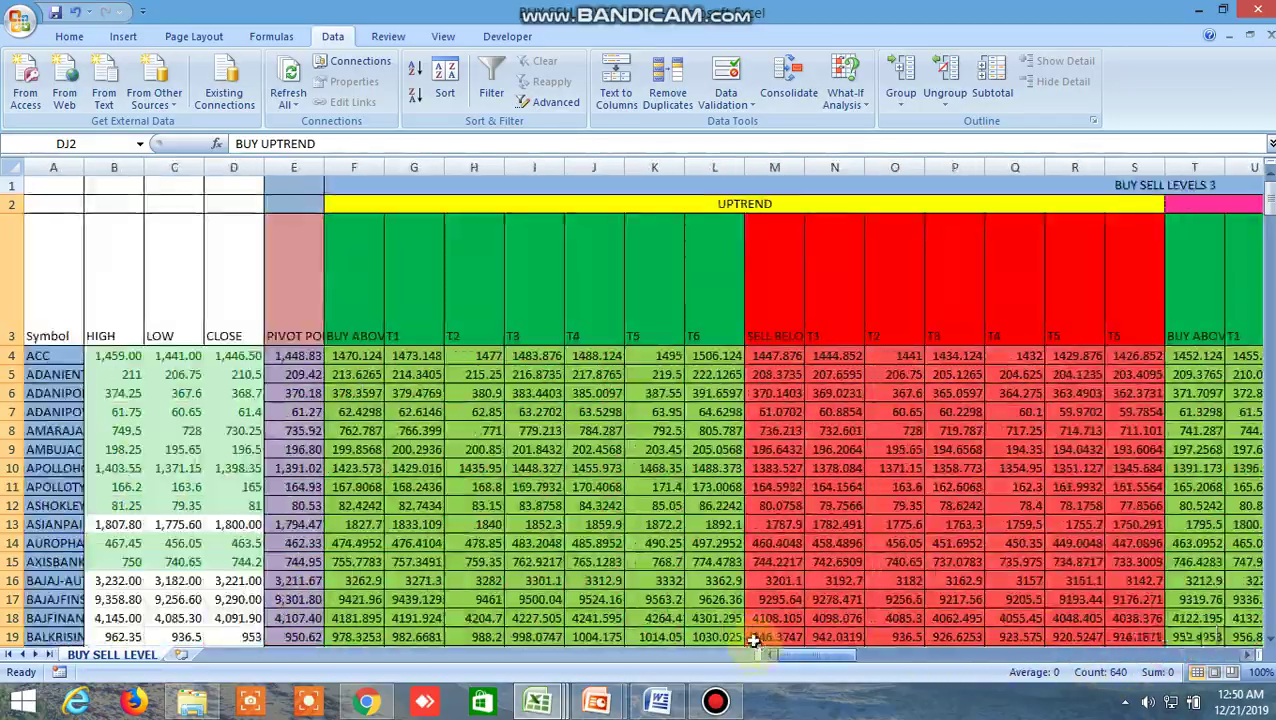
scroll(472, 480, "down", 20)
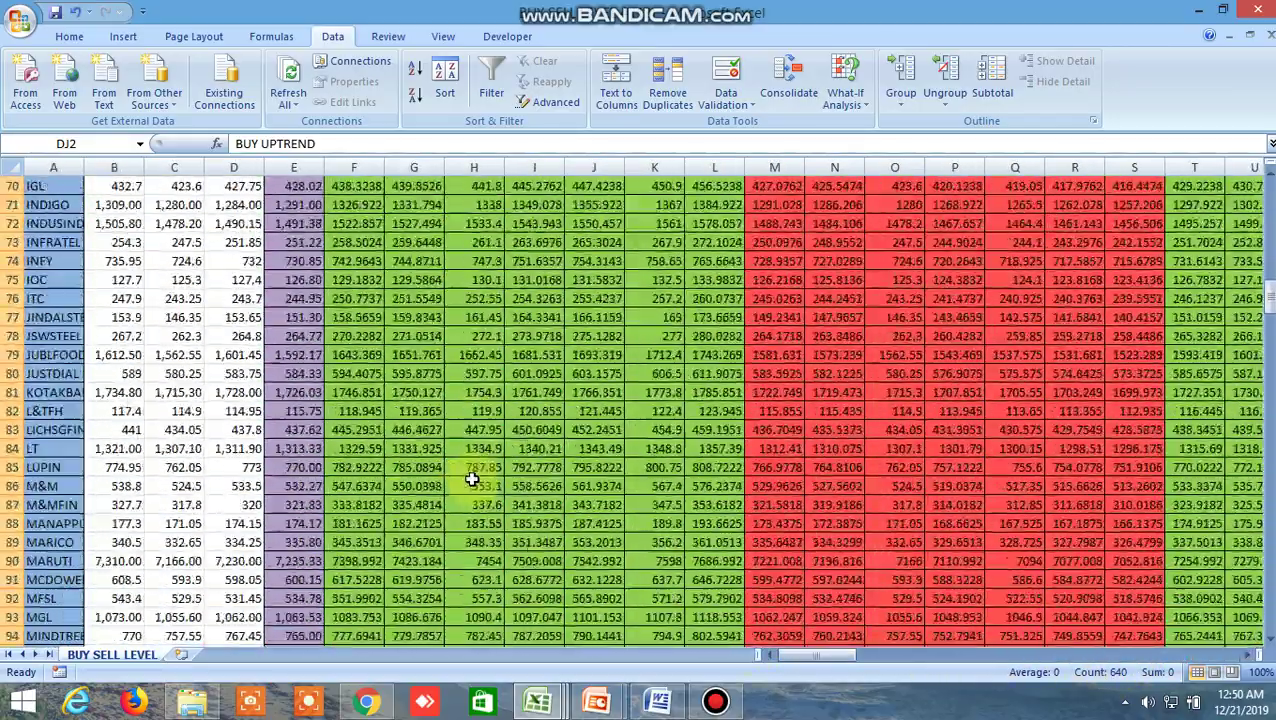
scroll(472, 480, "down", 20)
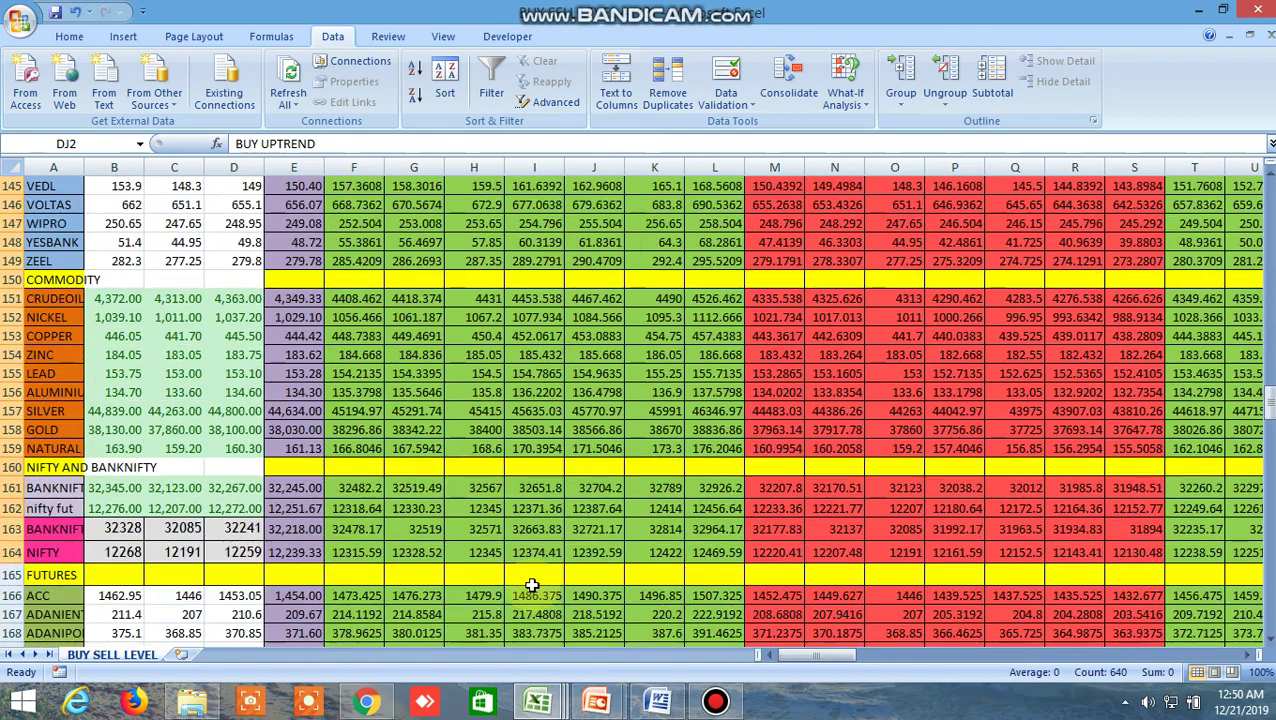
Switch to Kite in Chrome, expand the market depth of CRUDEOIL 20JAN FUT and open its chart
mouse_move(537, 701)
left_click(680, 607)
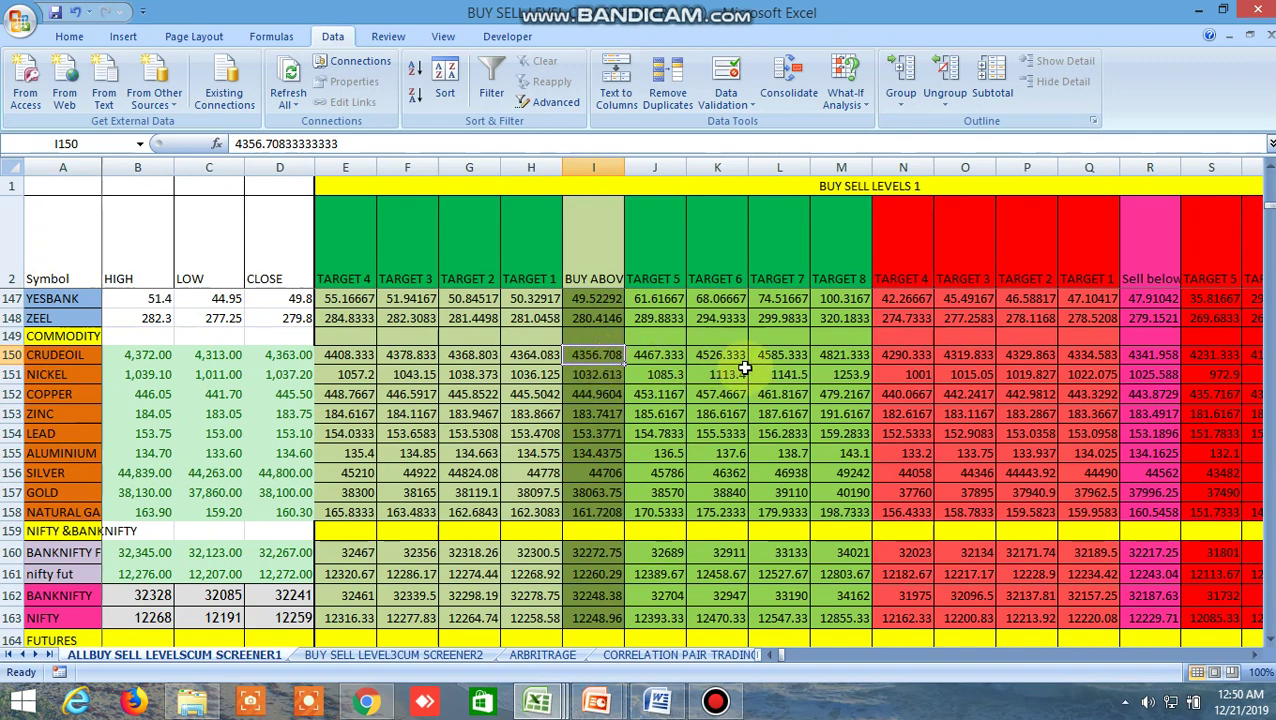
left_click(366, 701)
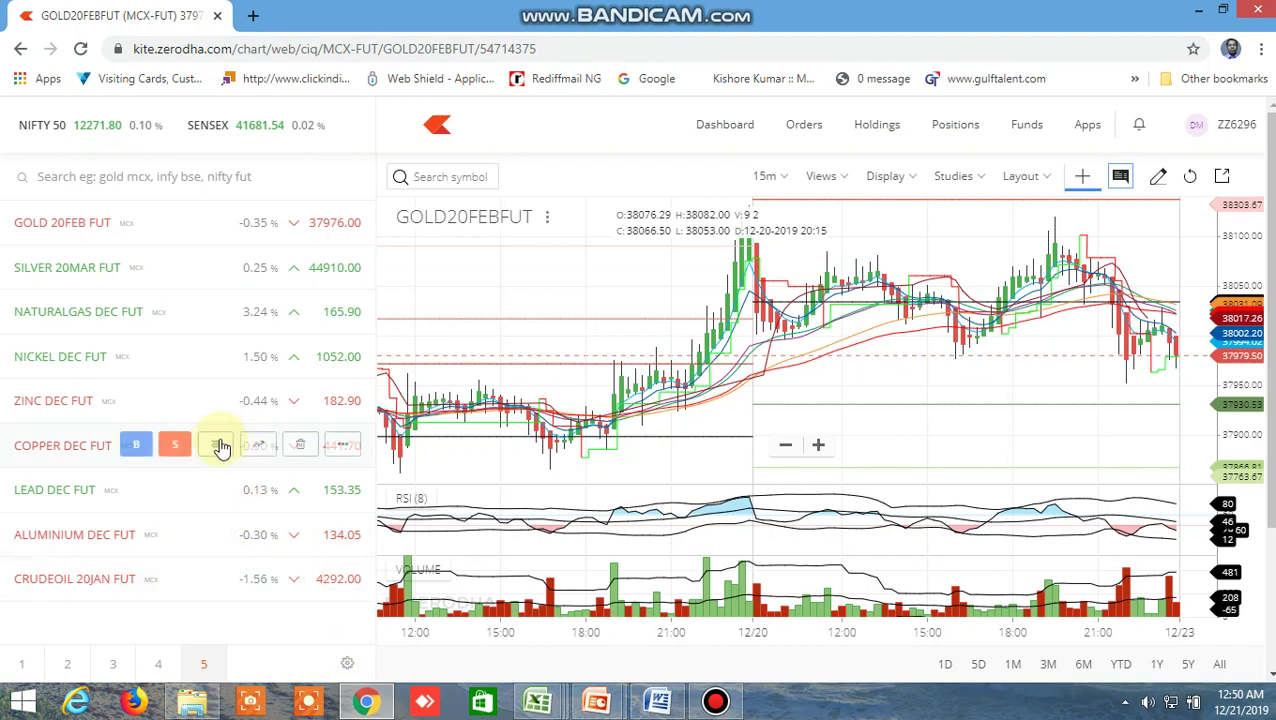
left_click(221, 578)
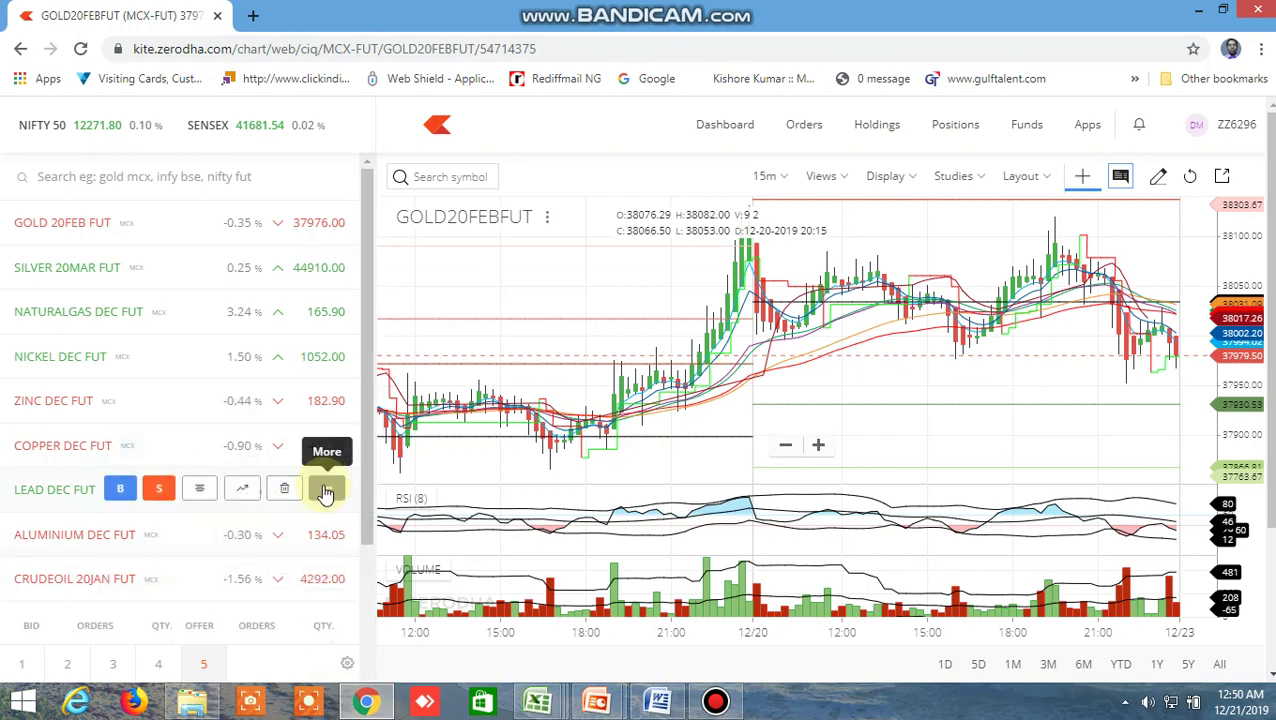
left_click_drag(368, 476, 358, 632)
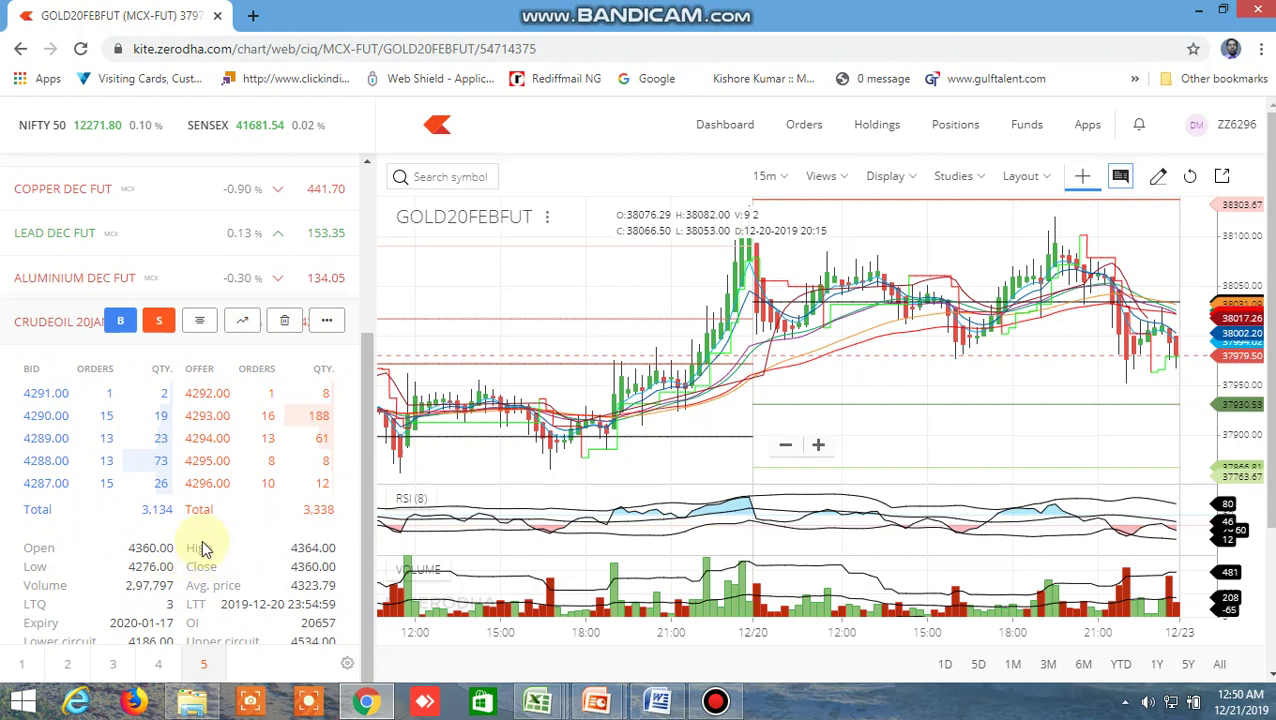
left_click(247, 322)
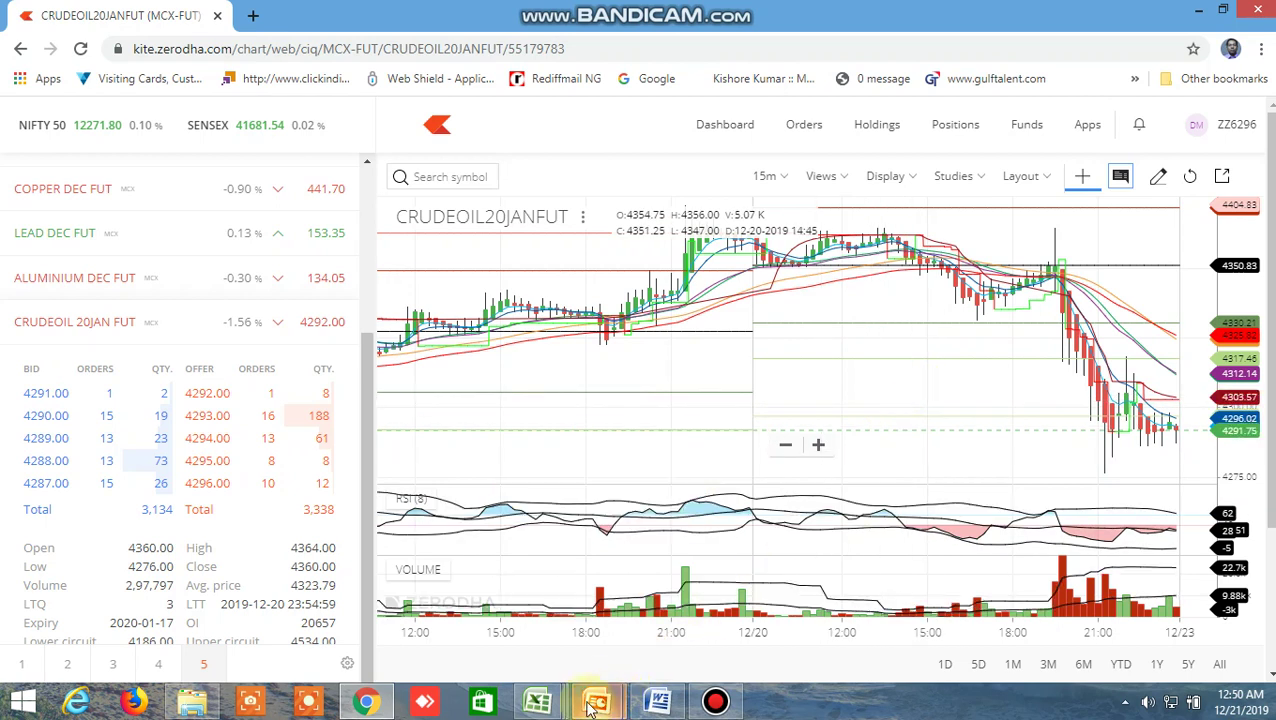
Select CRUDEOIL's Sell below level in the screener workbook and compare it with the crude oil chart in Chrome
mouse_move(537, 702)
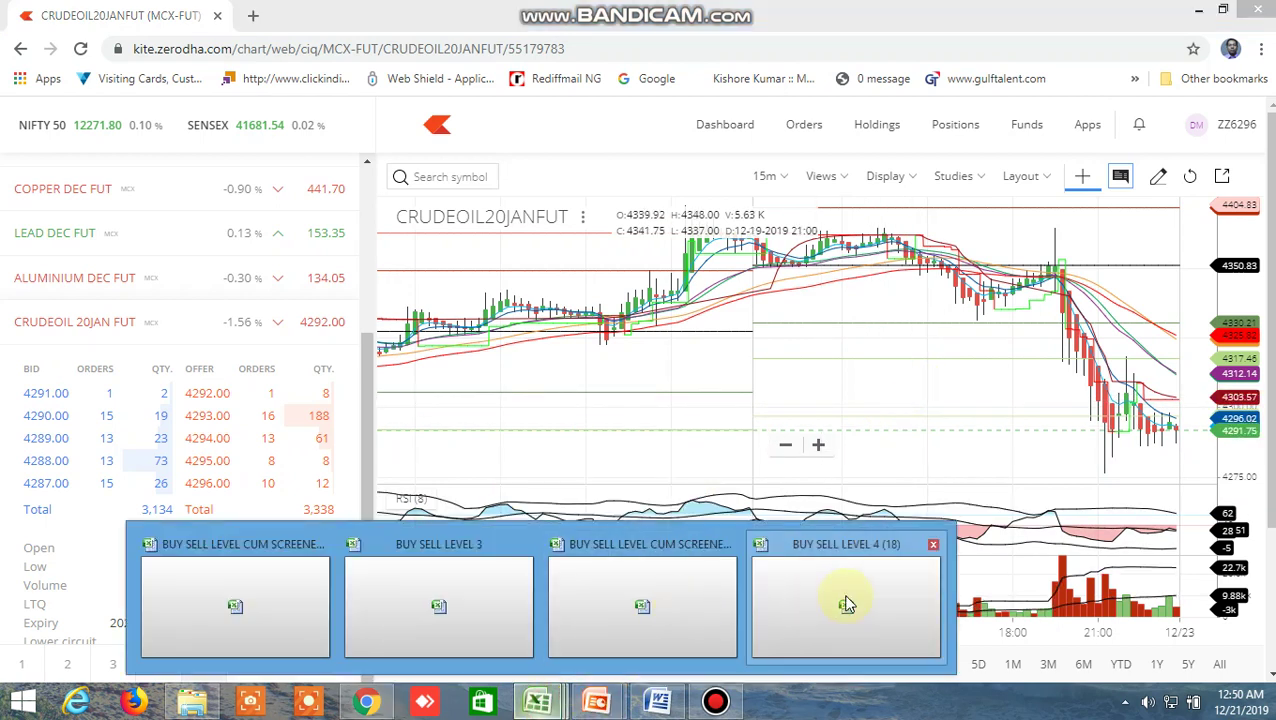
left_click(665, 603)
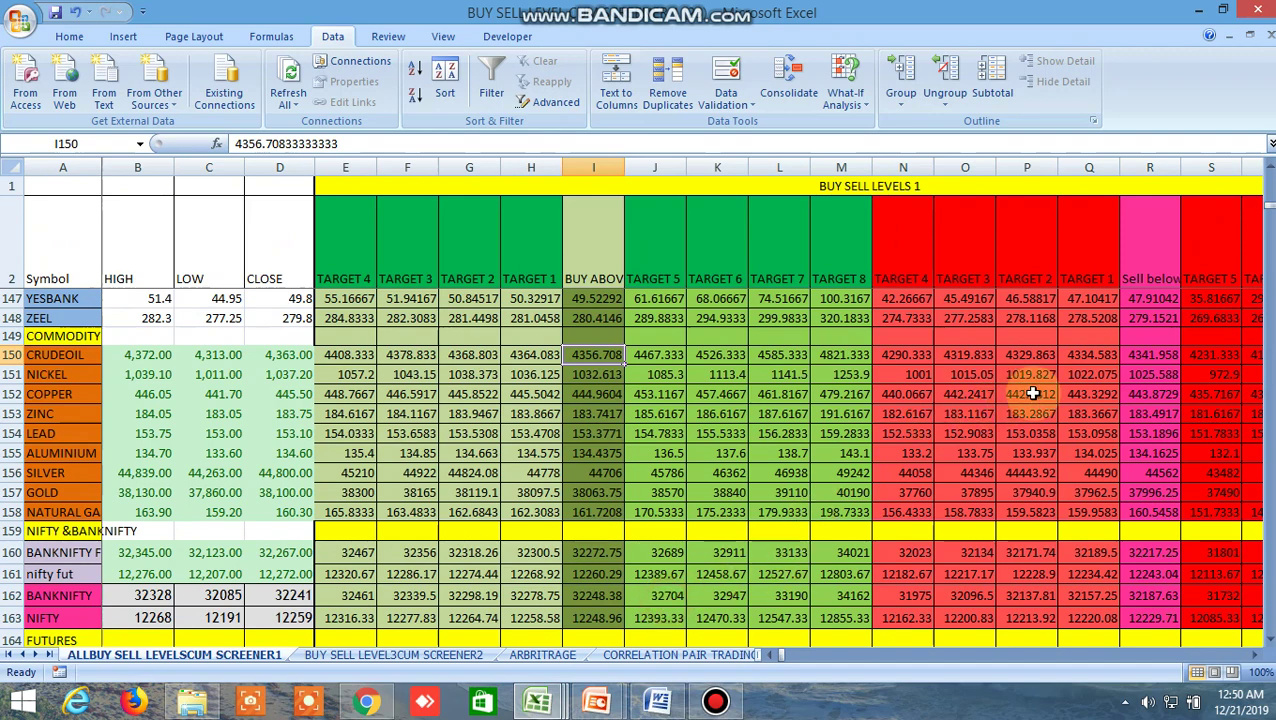
left_click(1137, 361)
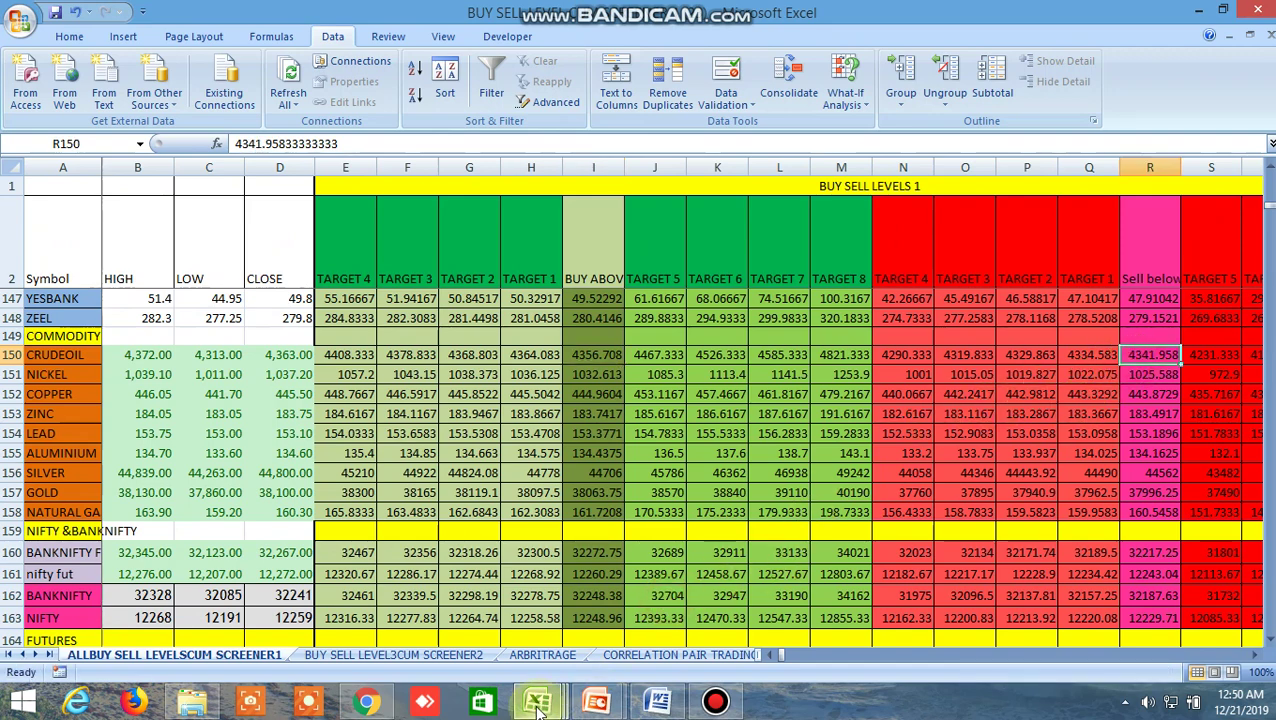
left_click(367, 703)
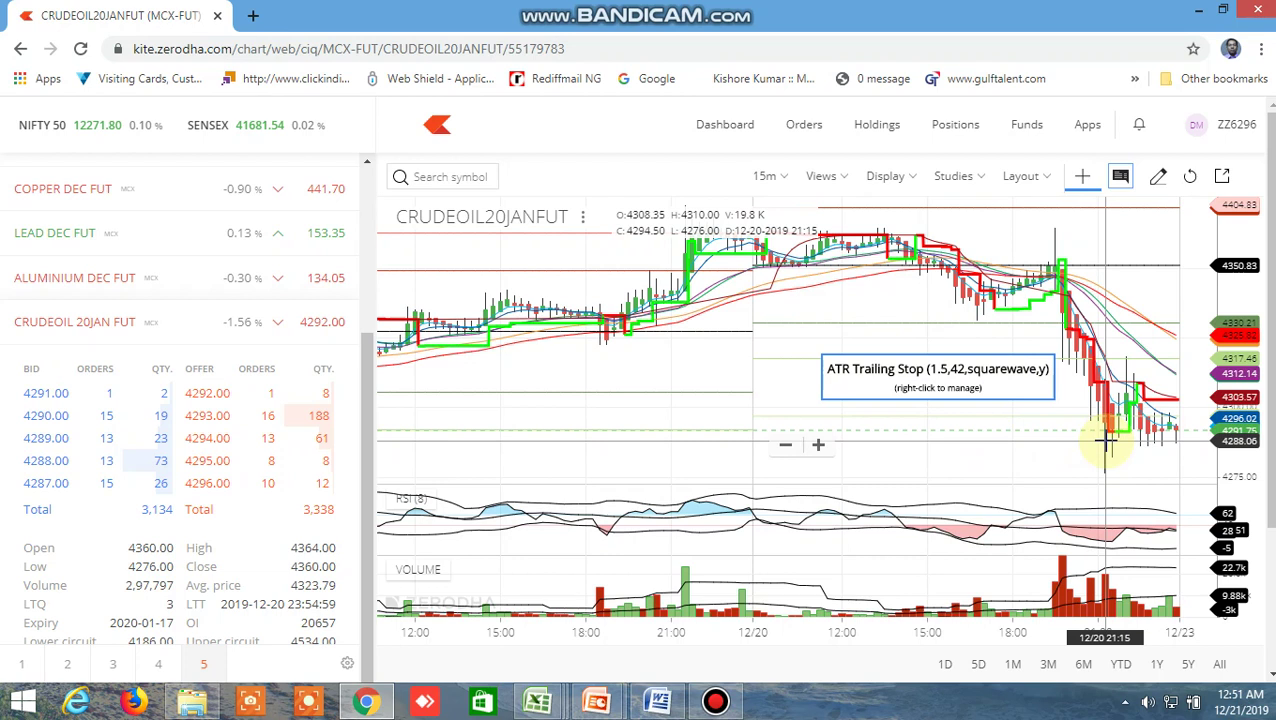
Check CRUDEOIL's uptrend buy and sell levels in the BUY SELL LEVEL 4 (18) workbook against the crude oil chart in Chrome
mouse_move(537, 702)
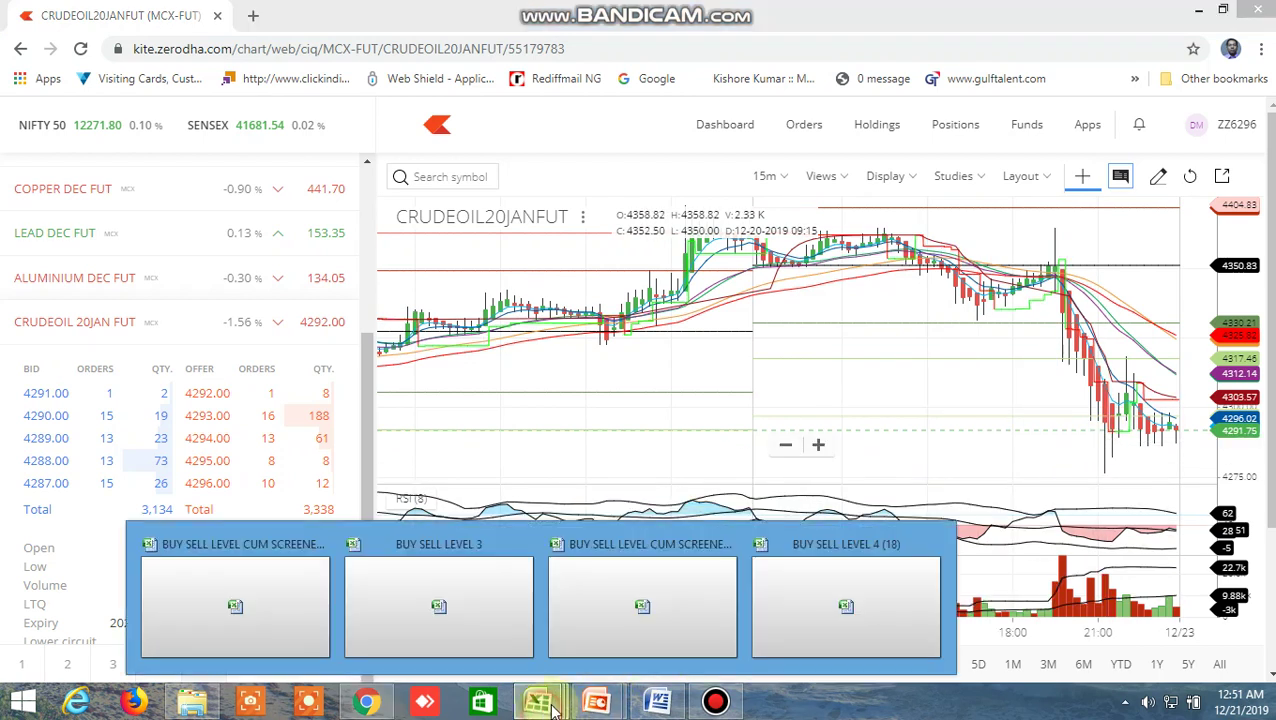
left_click(857, 595)
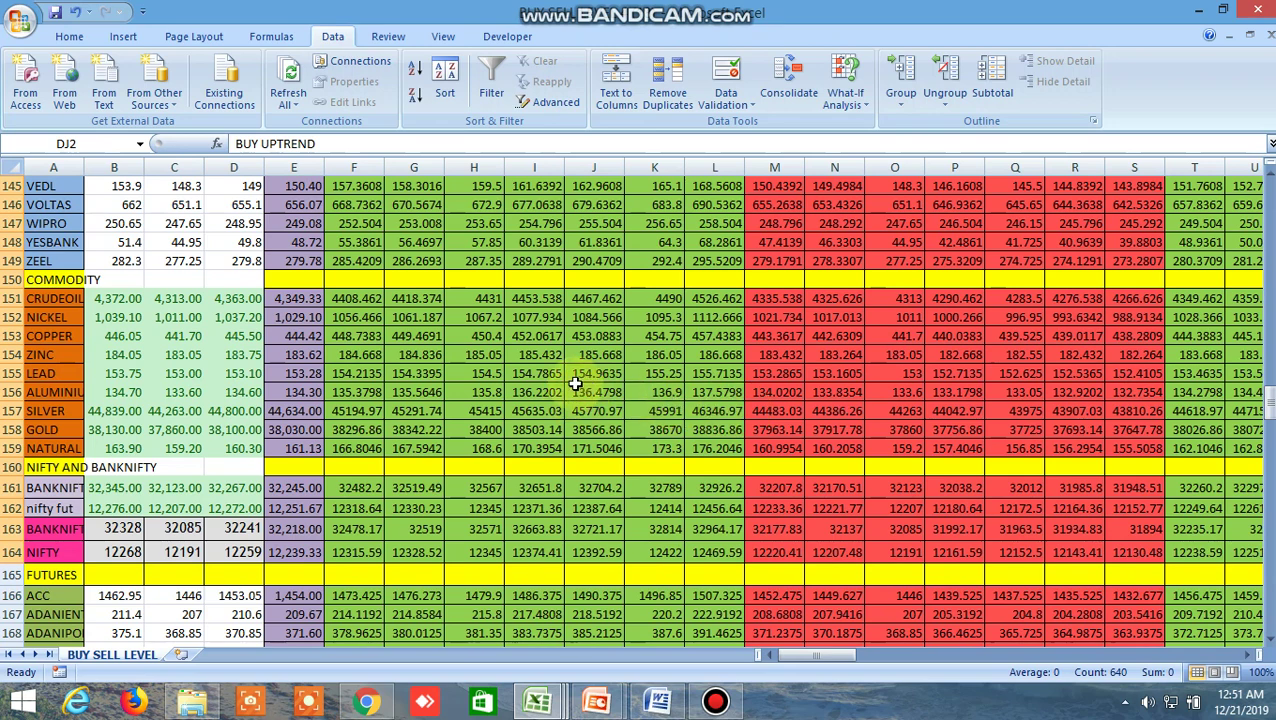
left_click(360, 300)
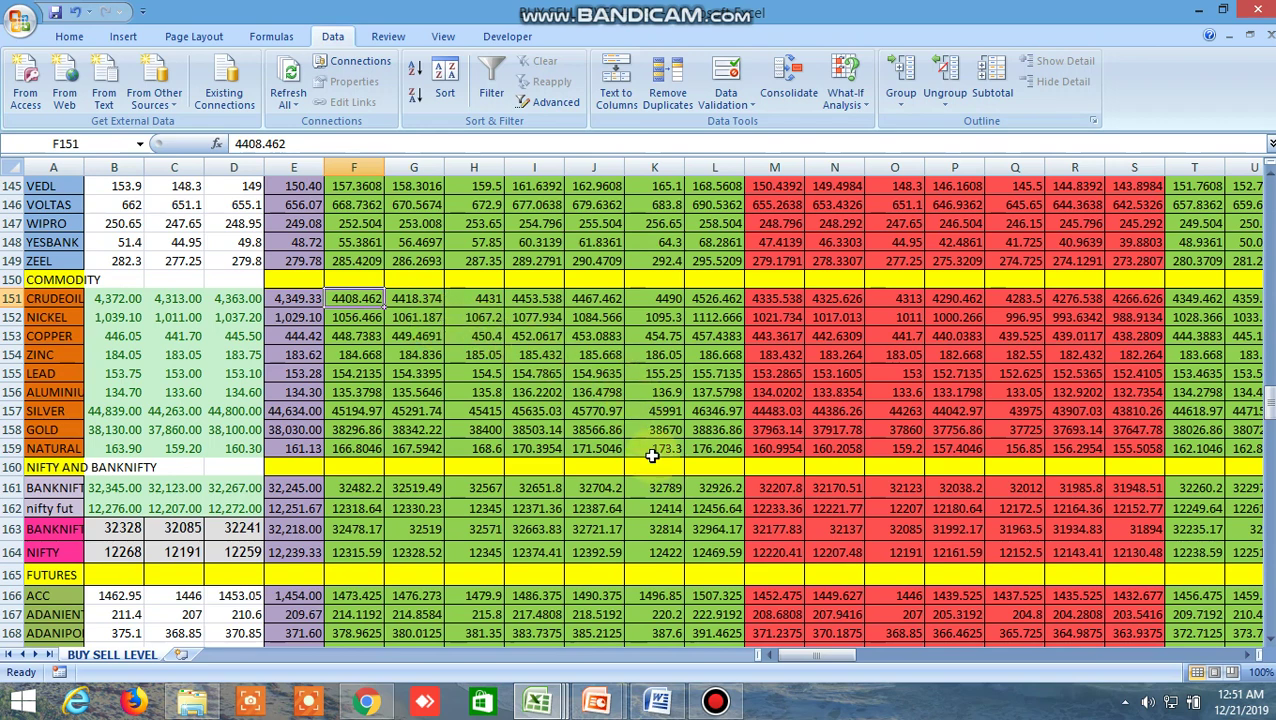
mouse_move(562, 703)
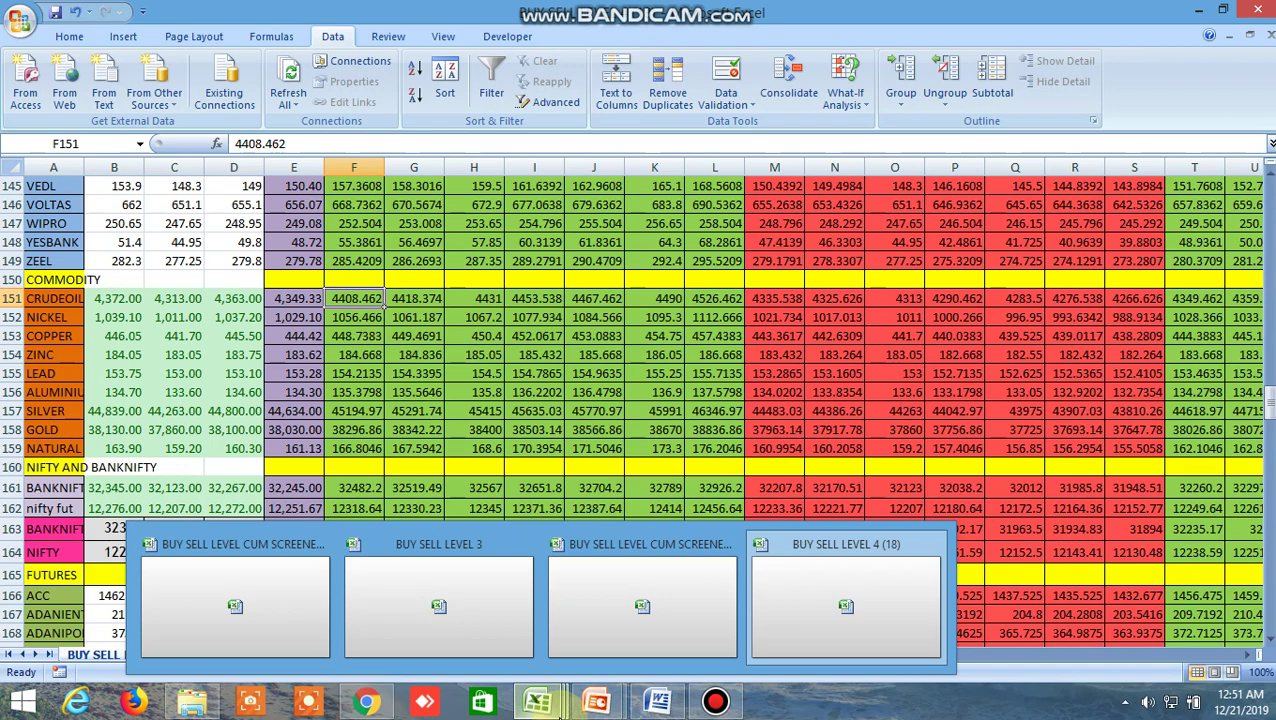
left_click(836, 595)
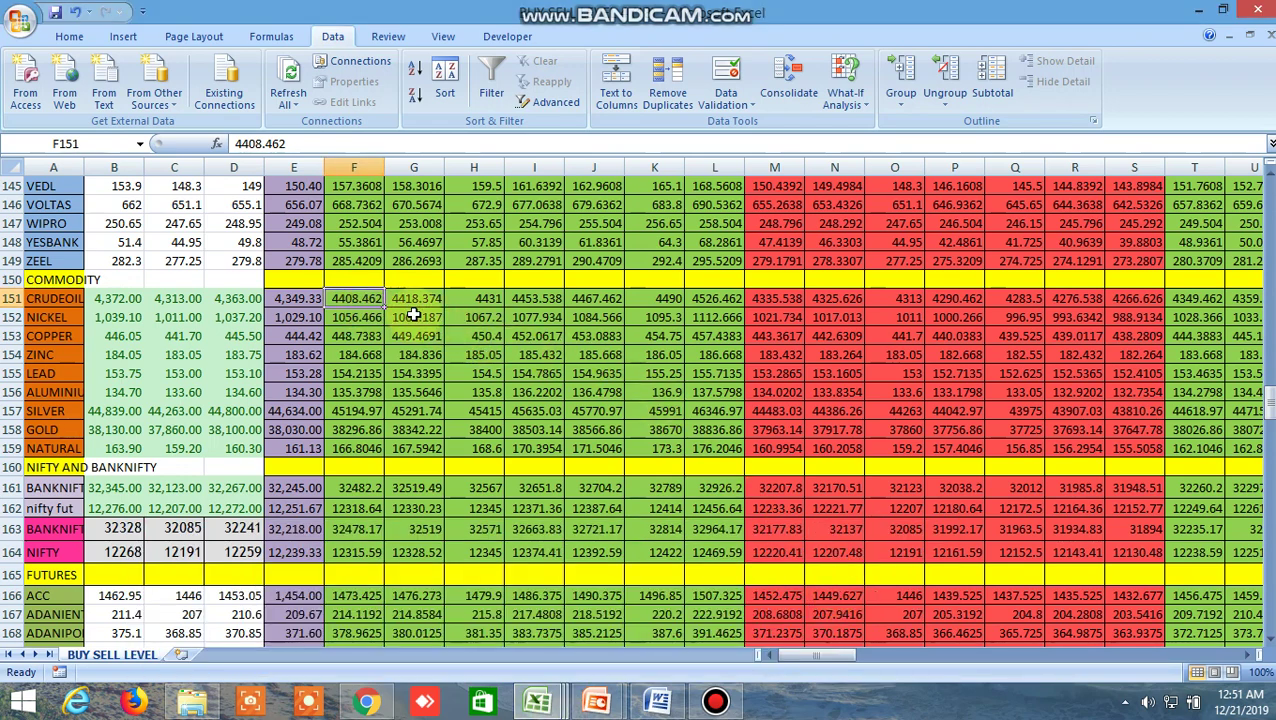
left_click(775, 299)
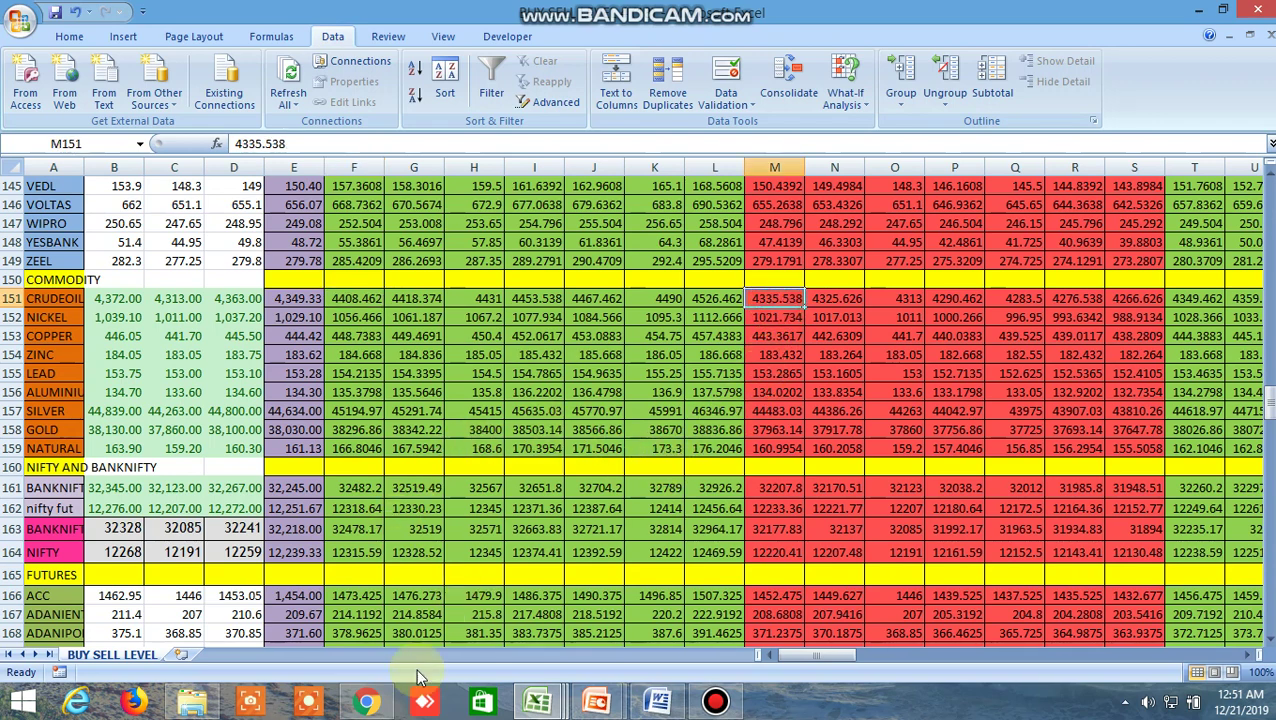
left_click(355, 704)
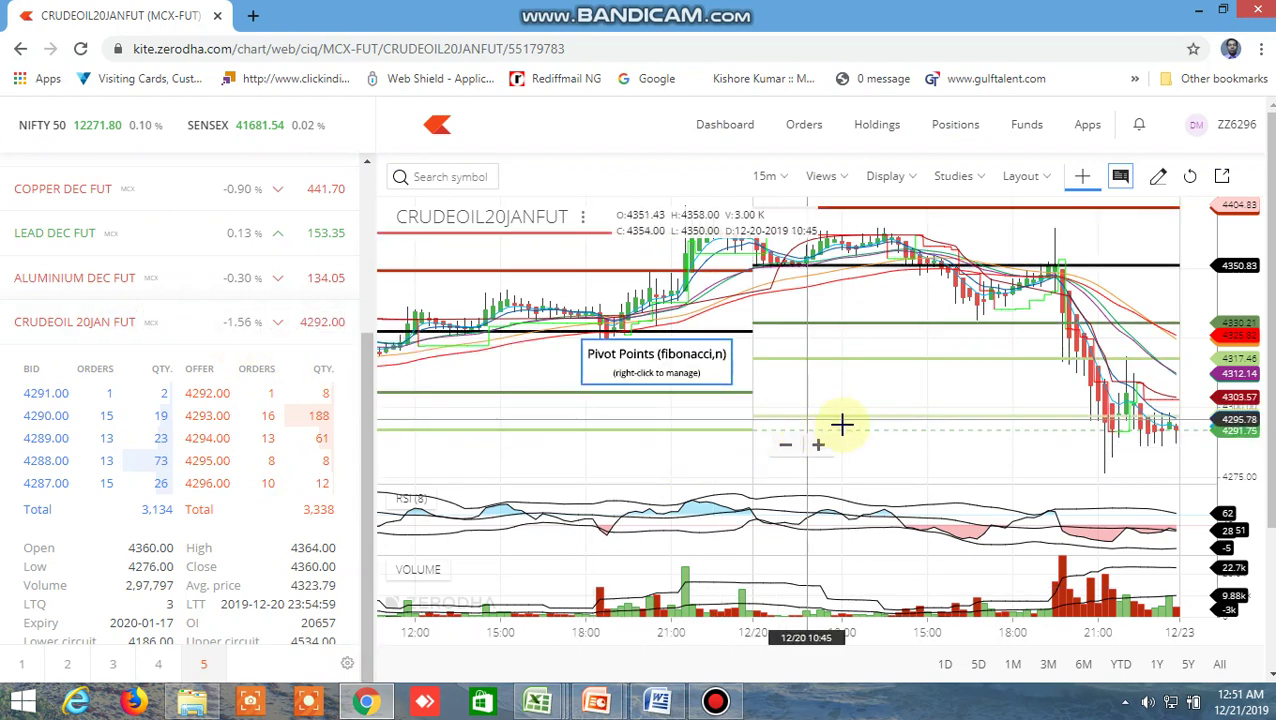
Switch to the BUY SELL LEVEL 3 workbook and select the uptrend BUY ABOVE level in row 5
mouse_move(537, 700)
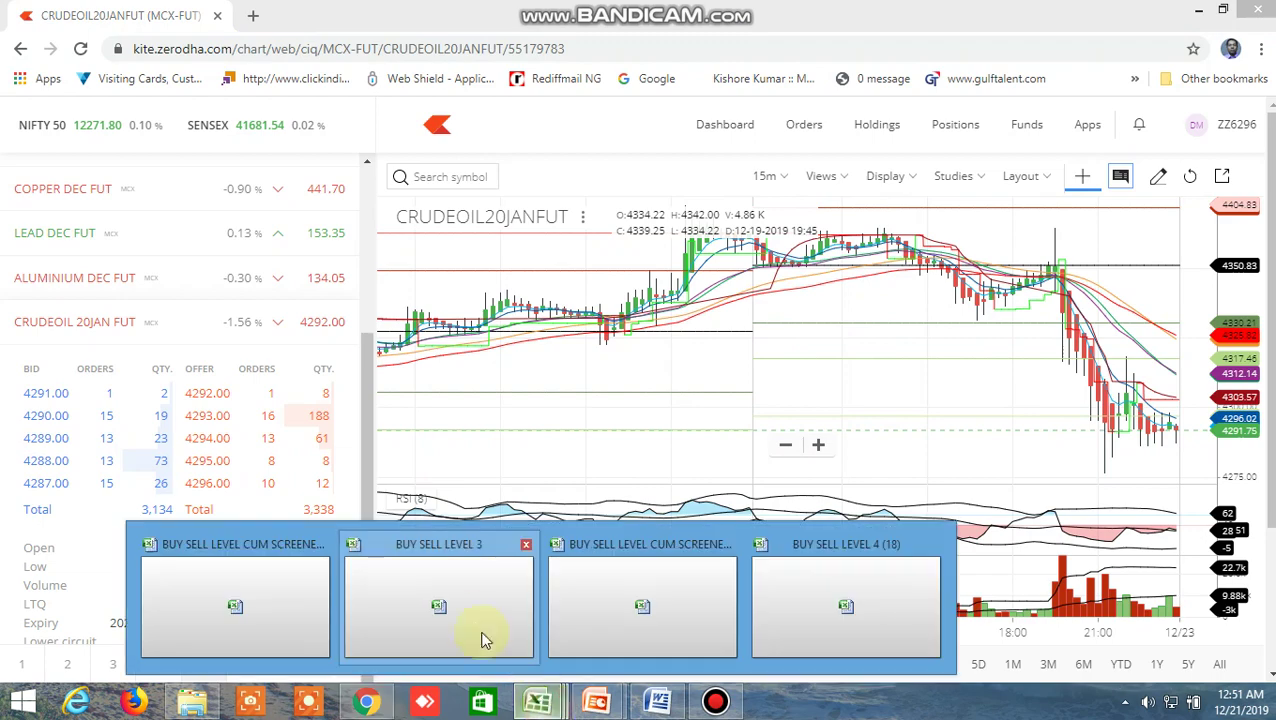
left_click(465, 610)
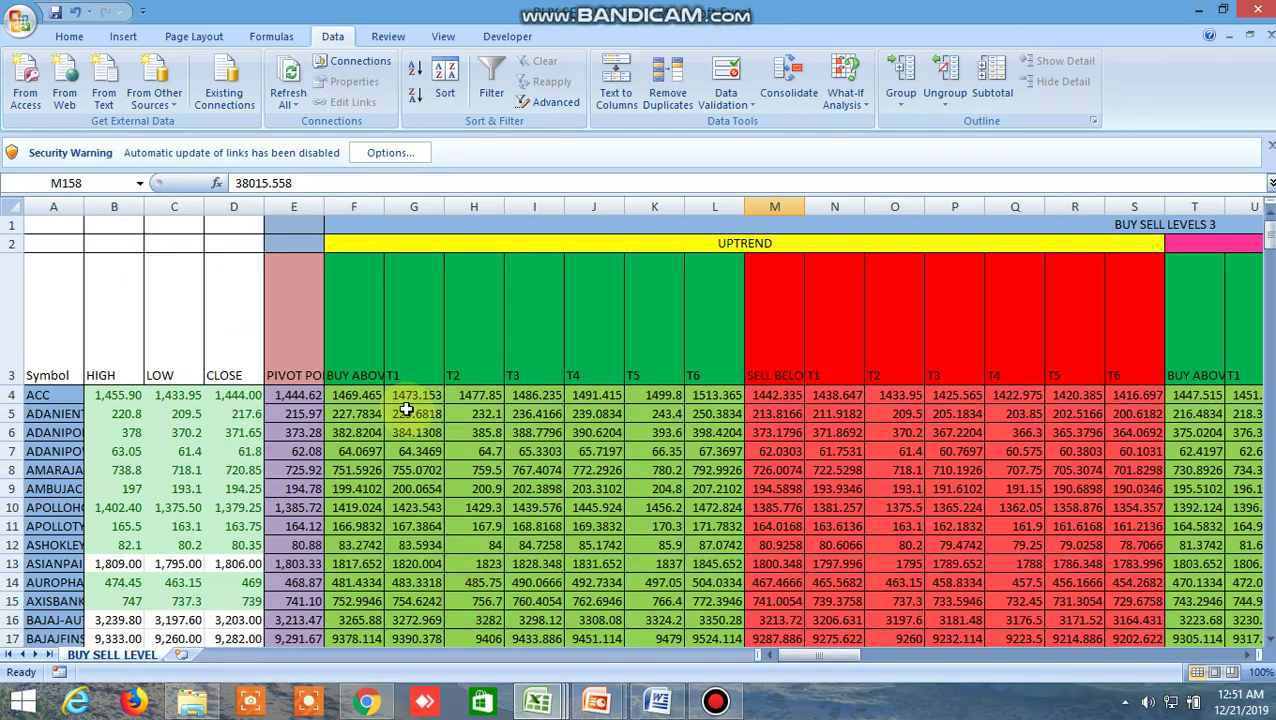
left_click(410, 412)
left_click(373, 408)
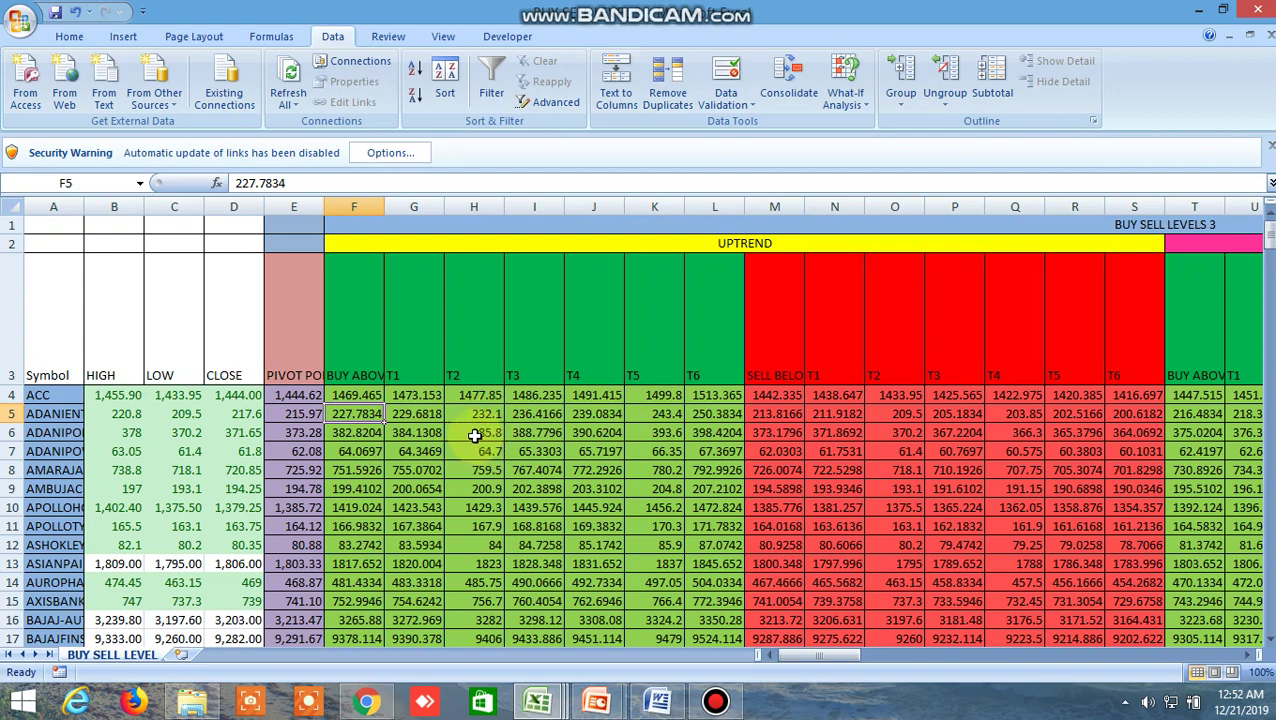
Return to Kite in Chrome and find SILVER 20MAR FUT in the watchlist
left_click(366, 702)
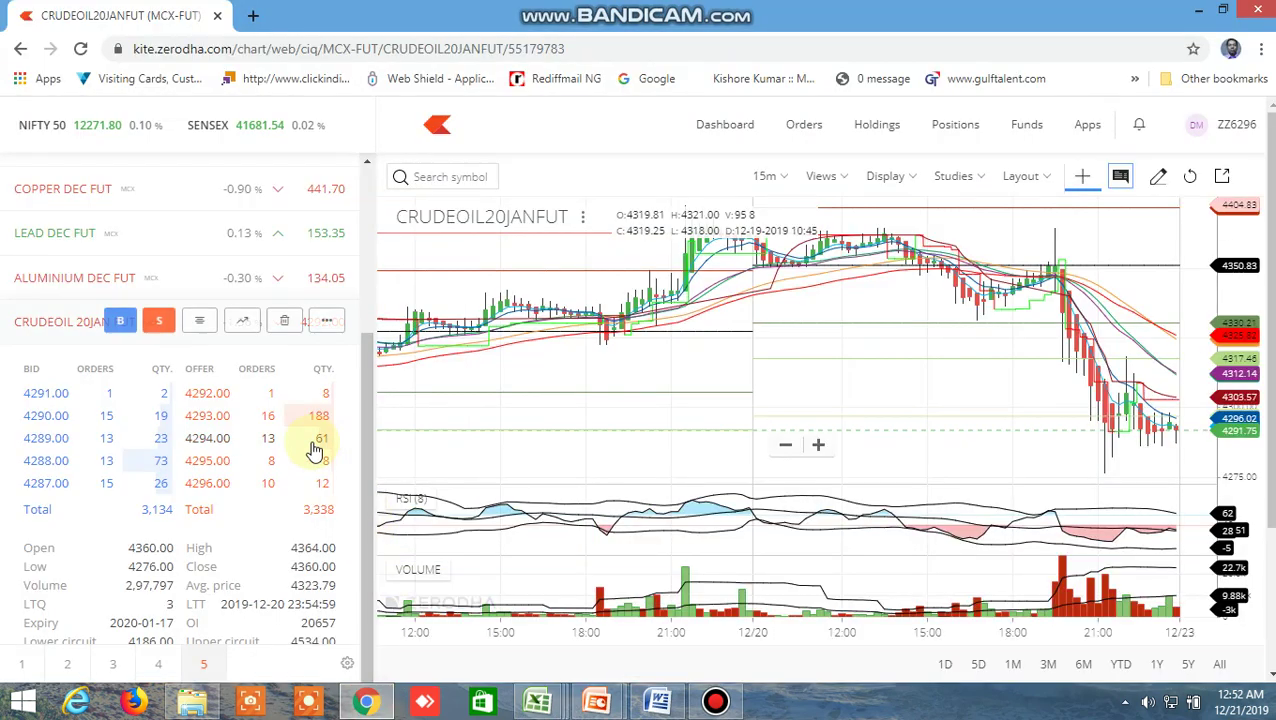
left_click_drag(364, 423, 364, 252)
mouse_move(199, 279)
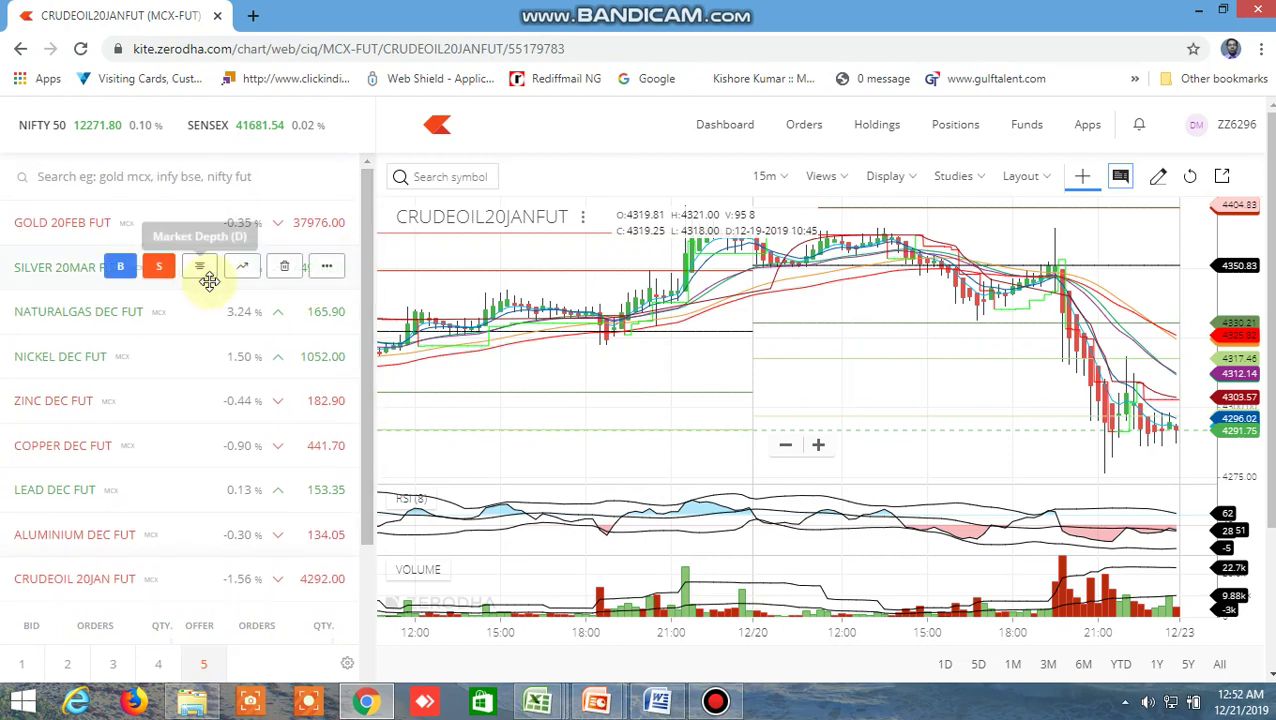